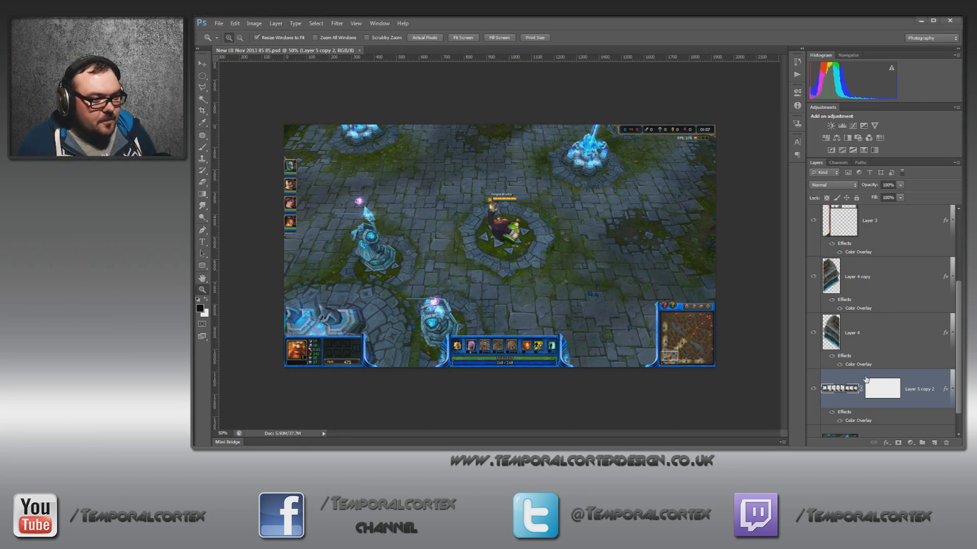
Duplicate Layer 3 and clear the layer style from the copy
scroll(866, 382, up, 4)
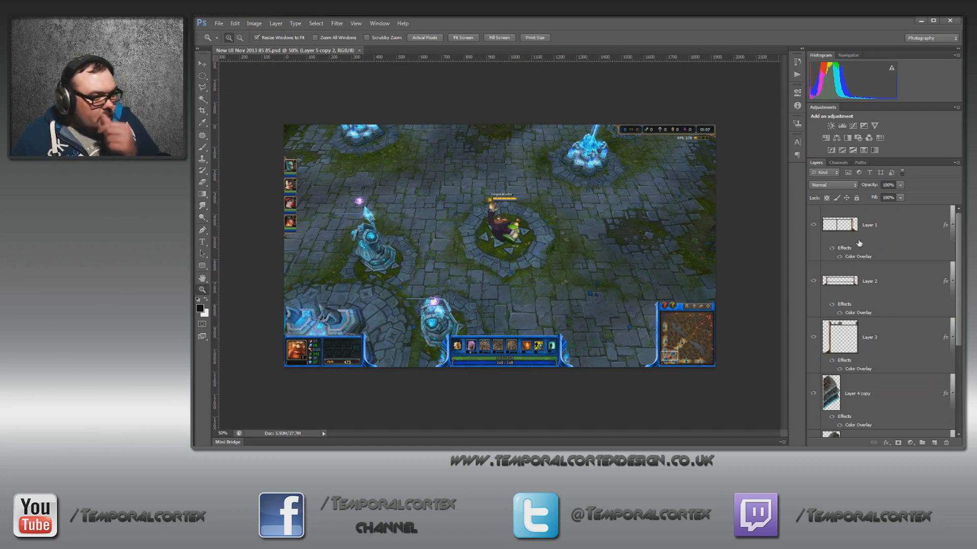
click(848, 353)
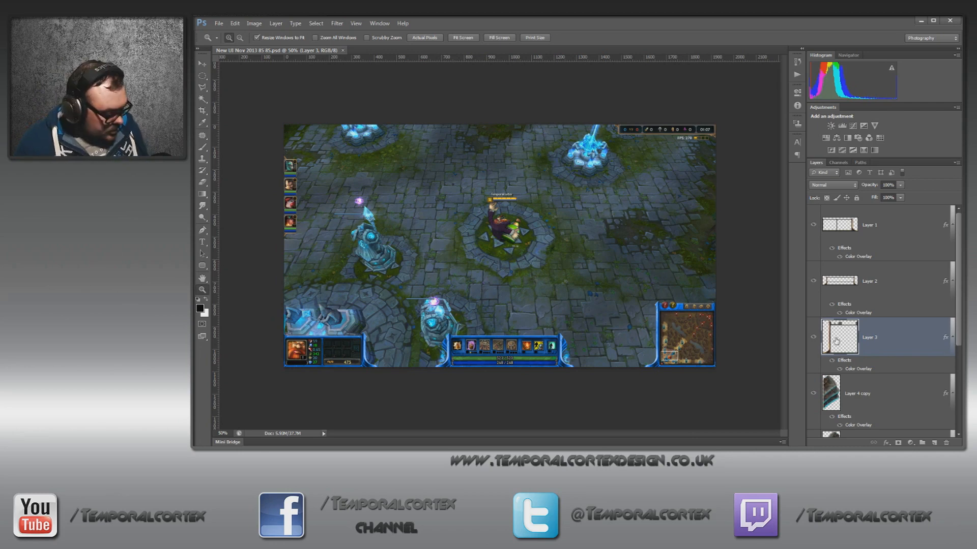
key(ctrl+j)
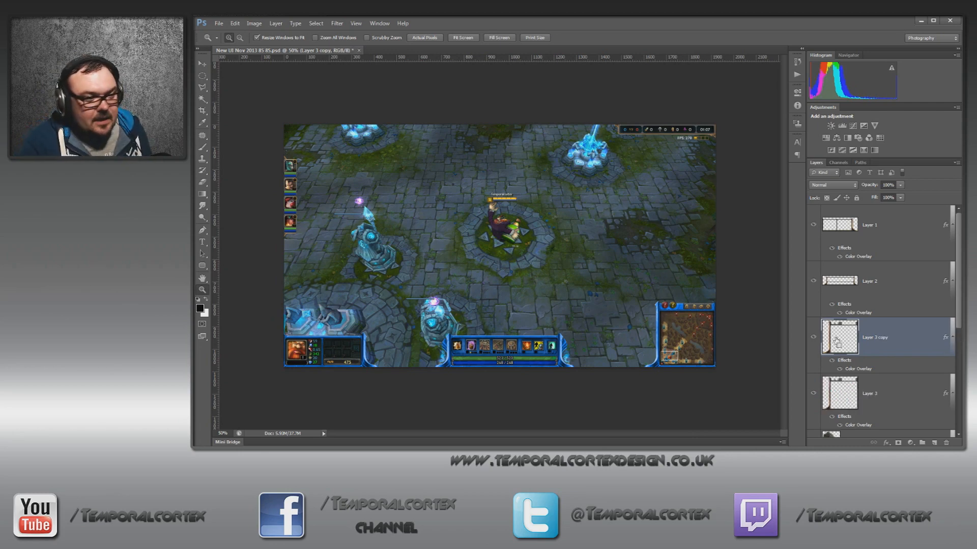
right_click(851, 370)
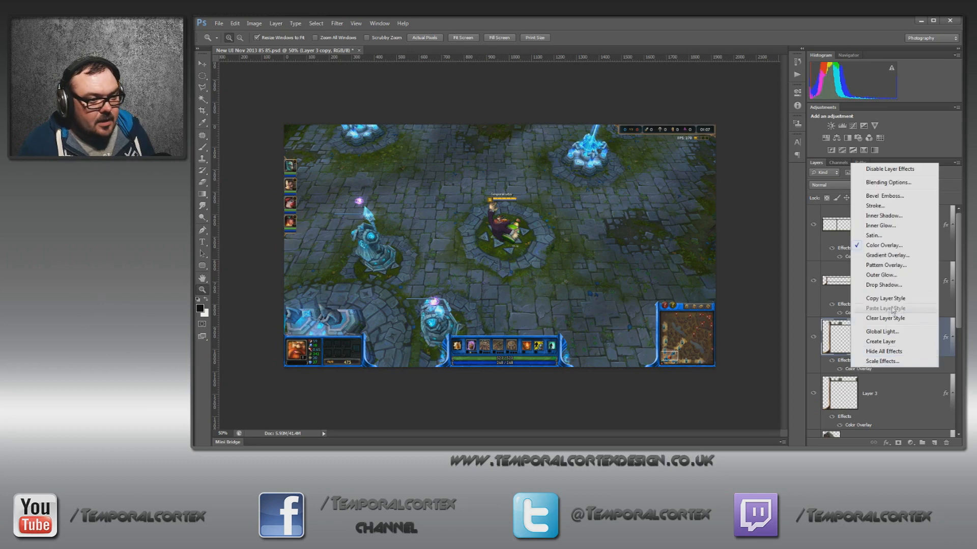
click(892, 325)
Move the copied minimap frame onto the open ground beside the champion in the middle of the scene
key(v)
drag(655, 303, 440, 202)
key(z)
right_click(450, 204)
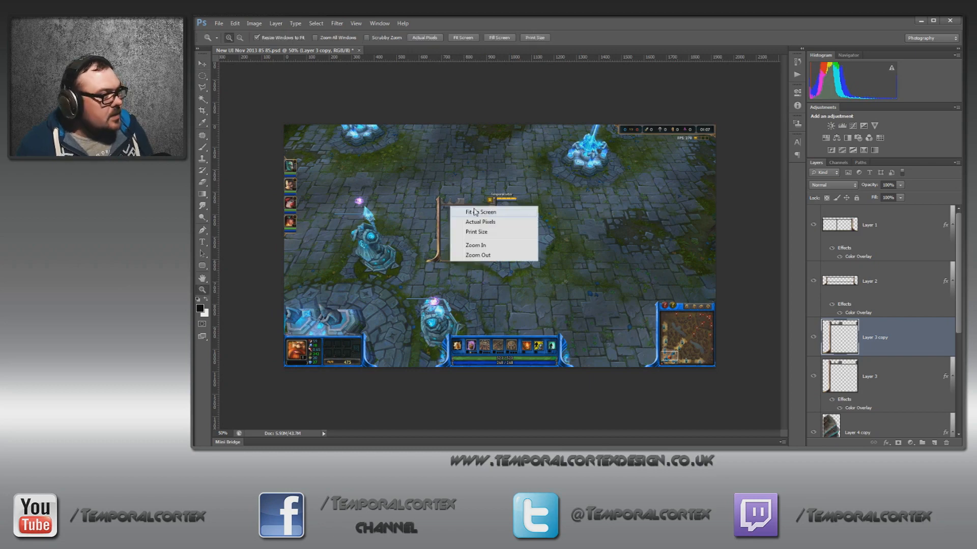
click(466, 213)
Start a polygonal lasso selection at the copied frame's upper-left corner, following the inner edge of its left post
drag(546, 313, 331, 145)
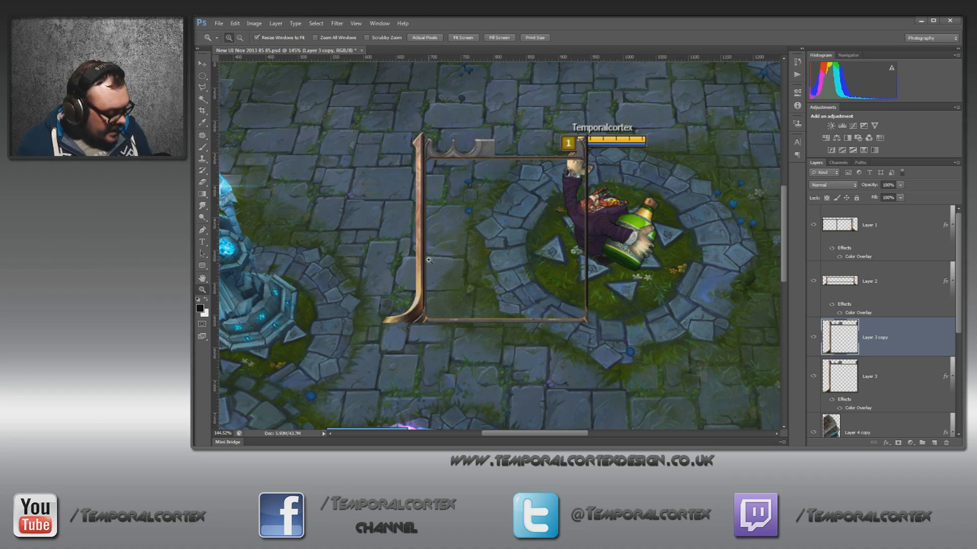
drag(405, 121, 471, 206)
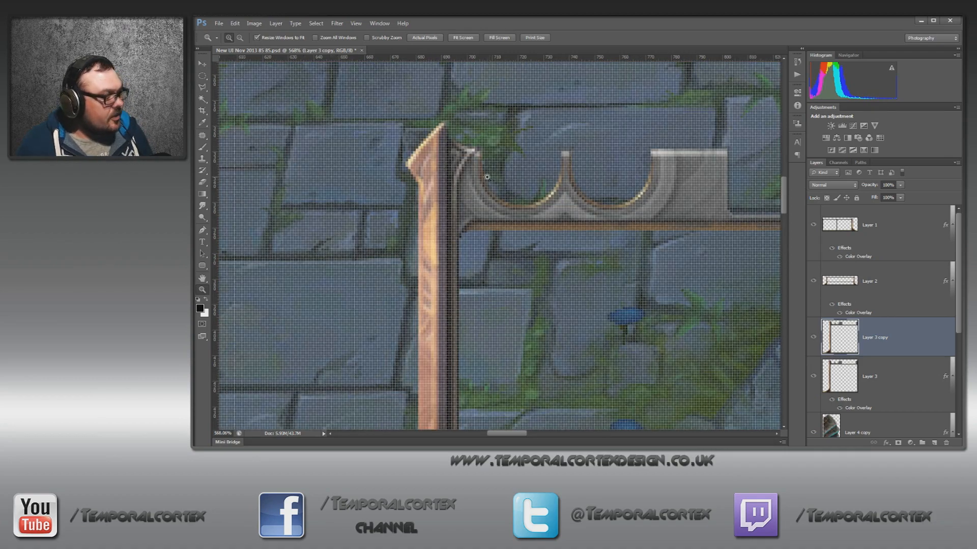
key(ctrl+minus)
key(l)
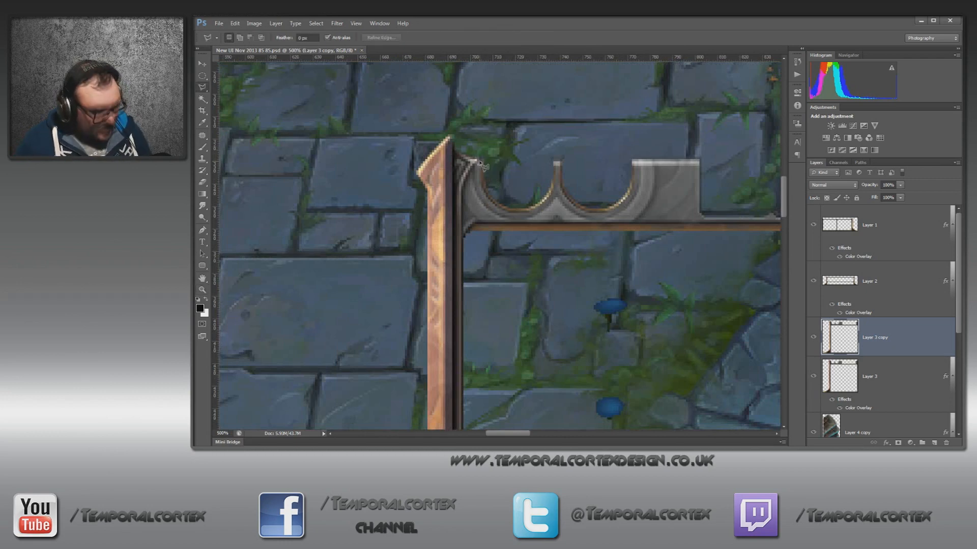
click(206, 90)
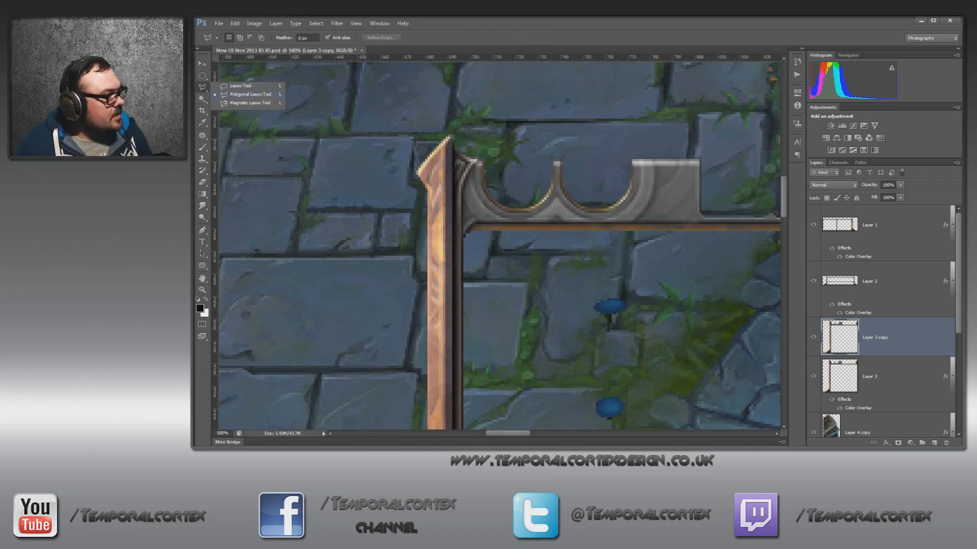
click(239, 97)
click(476, 162)
click(468, 176)
click(464, 187)
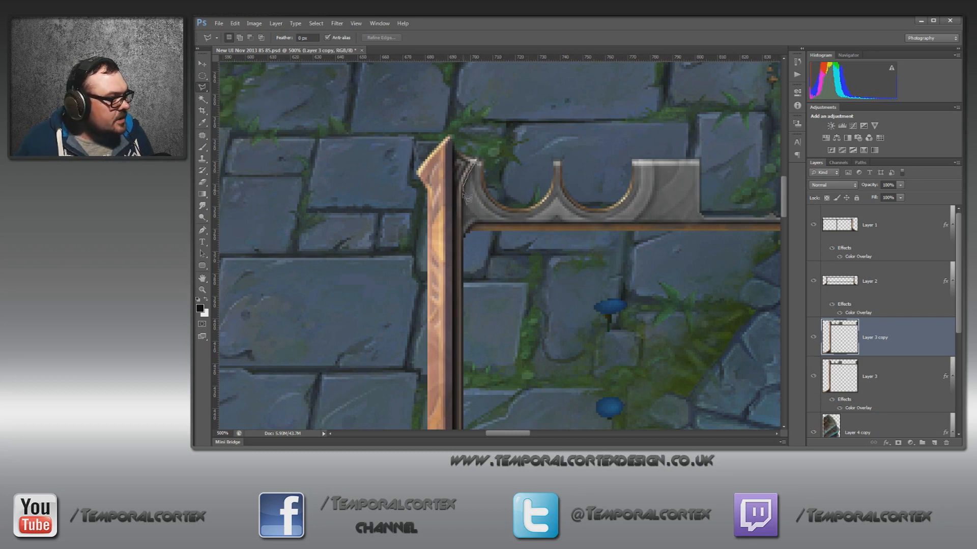
Continue the lasso outline down the post's inner edge and around the rest of the frame, closing the selection at its starting corner
scroll(467, 195, down, 10)
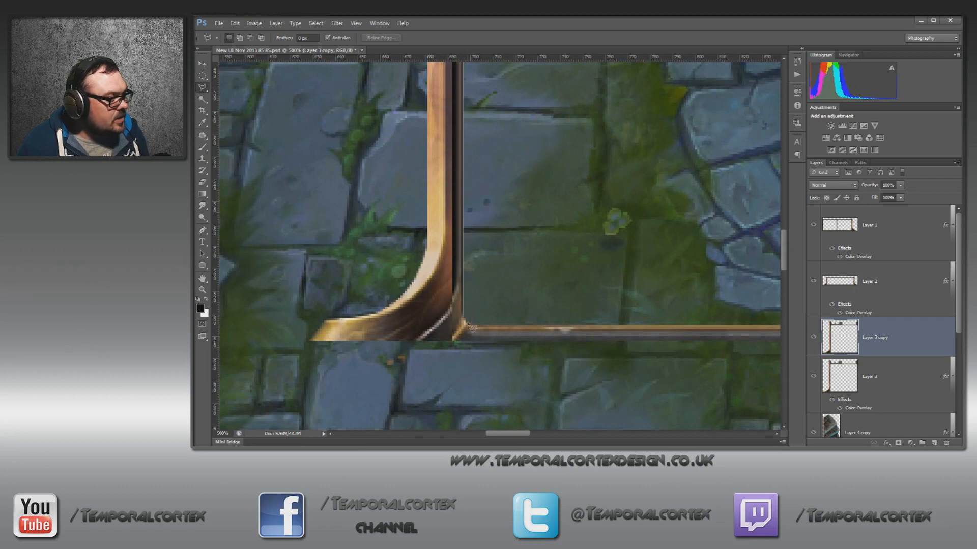
click(464, 316)
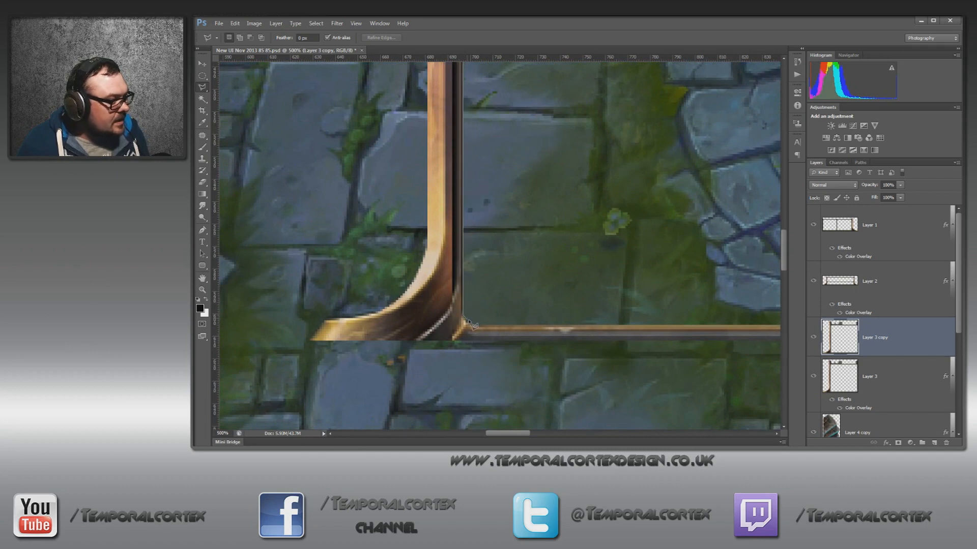
shift+click(472, 326)
shift+click(453, 350)
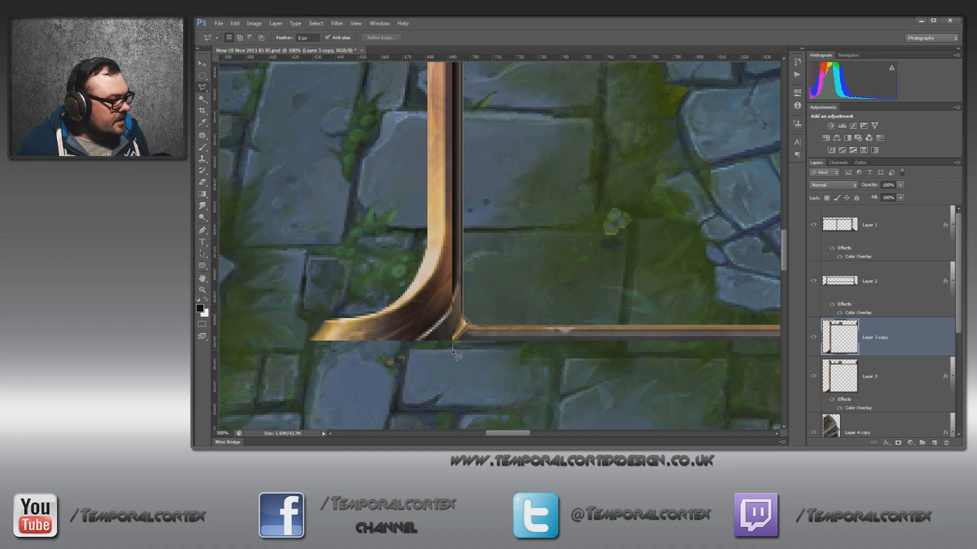
shift+click(413, 324)
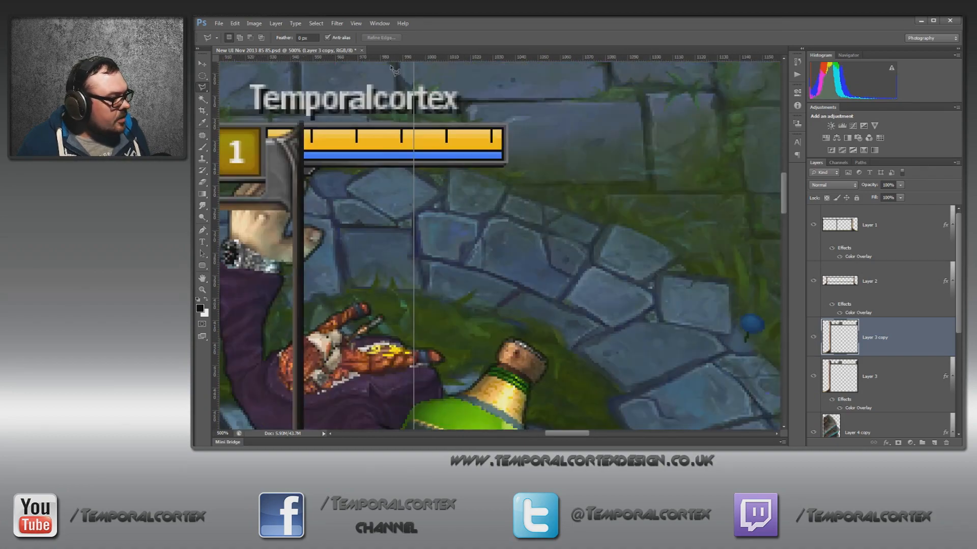
shift+click(389, 161)
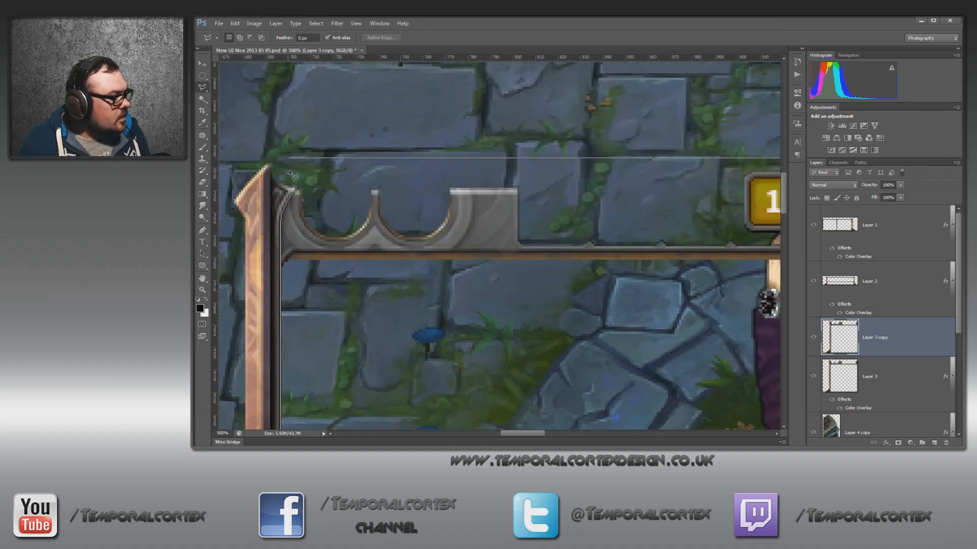
shift+click(295, 174)
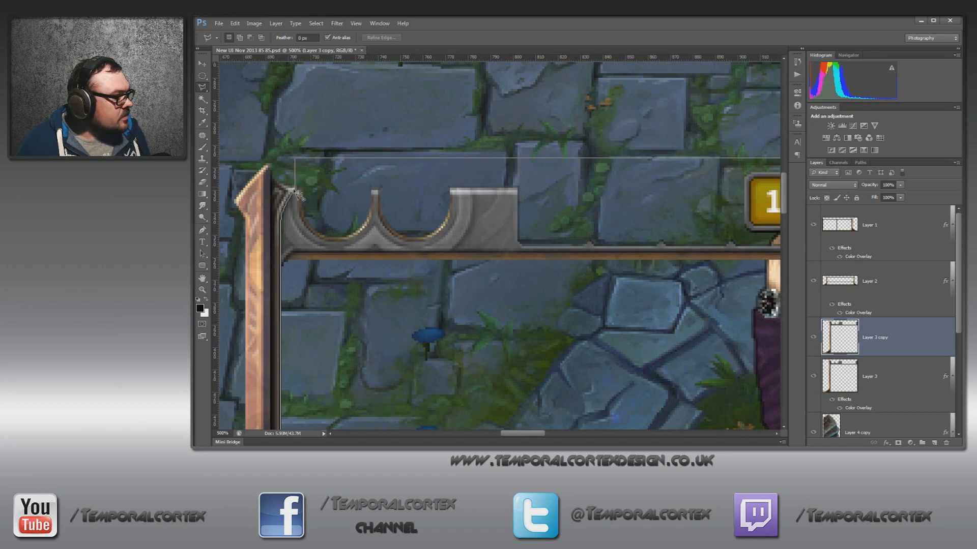
double_click(294, 189)
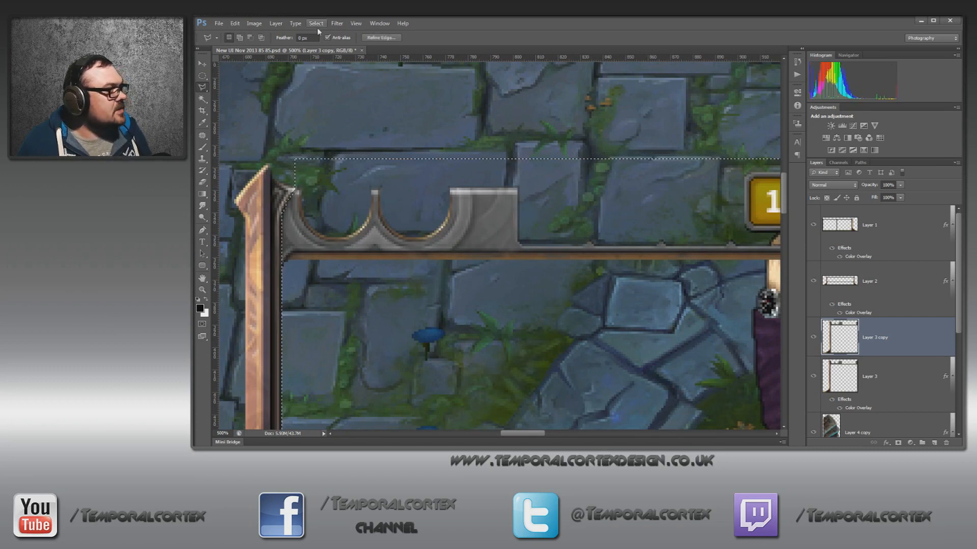
Smooth the selection, delete the enclosed frame parts so only the left post is kept, and deselect
click(316, 23)
mouse_move(357, 123)
click(418, 131)
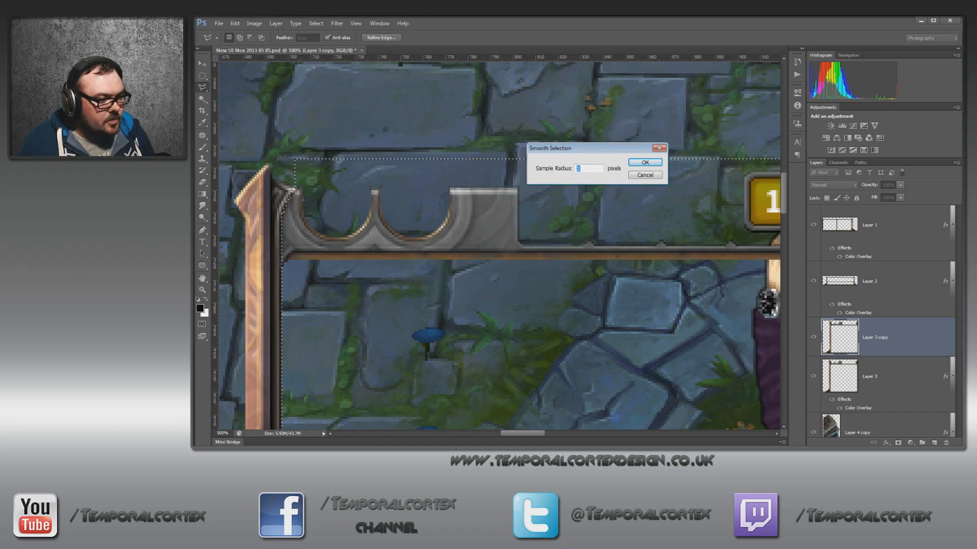
key(Return)
key(Delete)
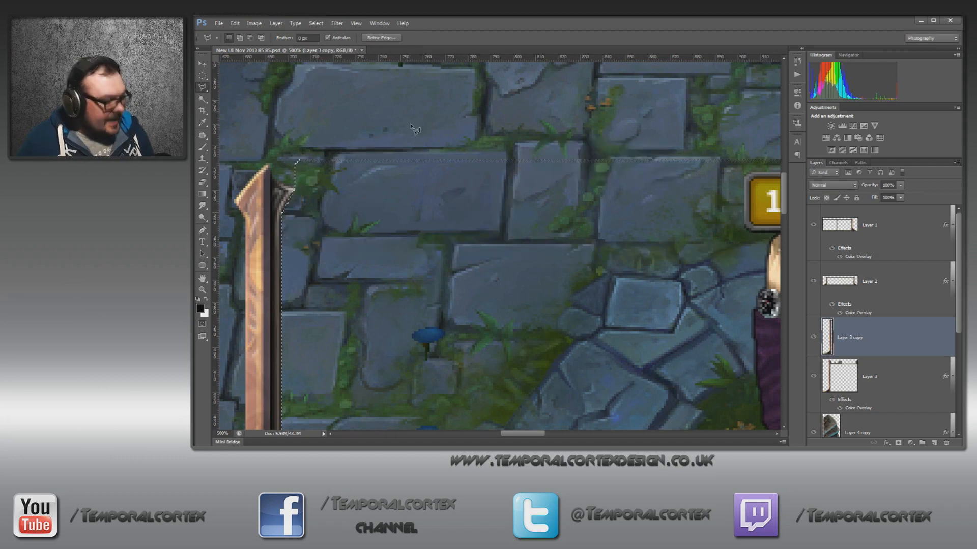
key(m)
key(ctrl+d)
Duplicate the layer containing the trimmed bronze post
key(z)
right_click(355, 219)
click(376, 218)
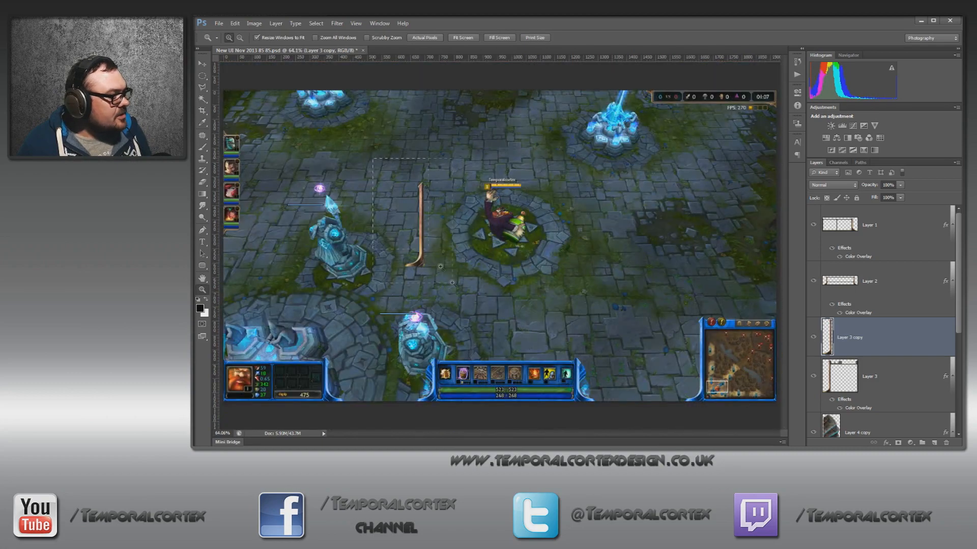
drag(441, 266, 452, 280)
drag(624, 282, 462, 263)
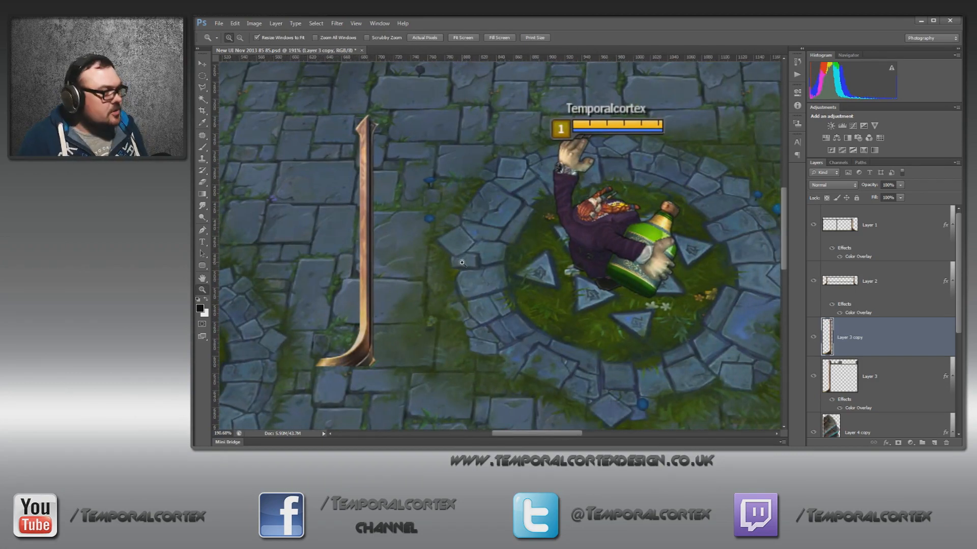
key(ctrl+j)
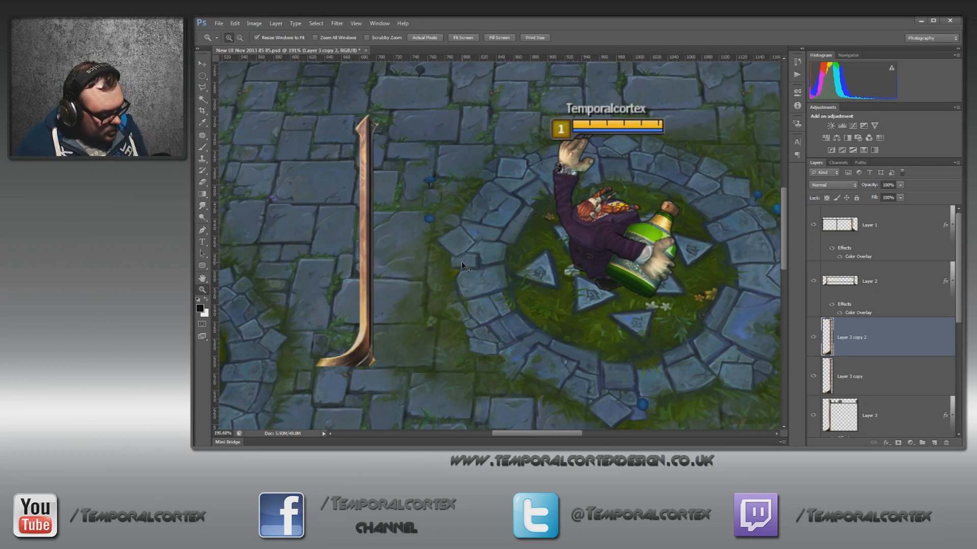
Flip the duplicated post horizontally and move it across to the champion, level with the original, as the opposite side
key(ctrl+t)
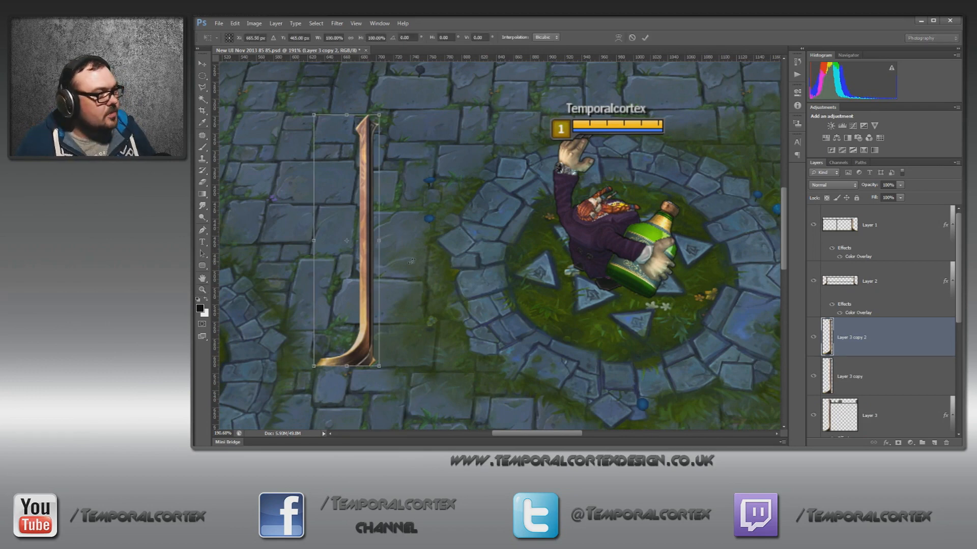
right_click(364, 292)
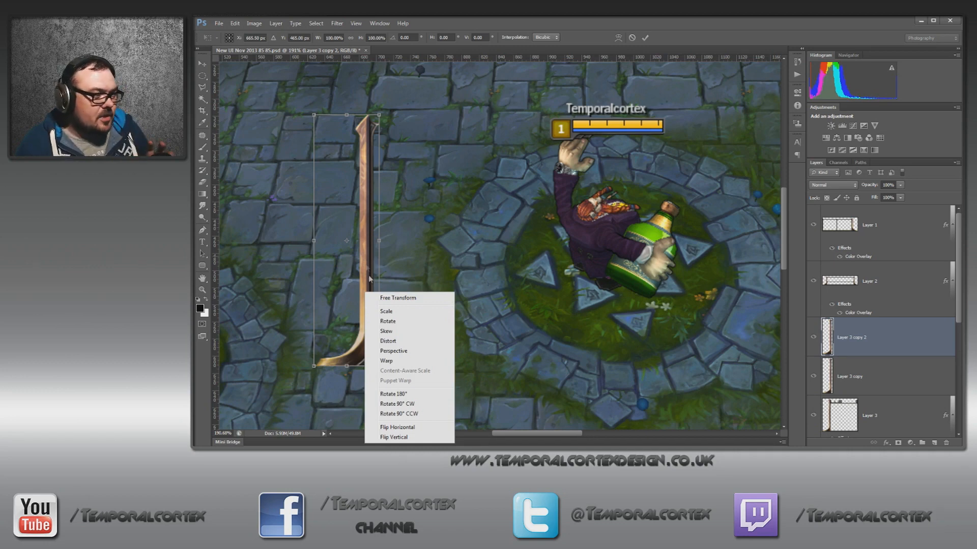
right_click(362, 245)
right_click(344, 308)
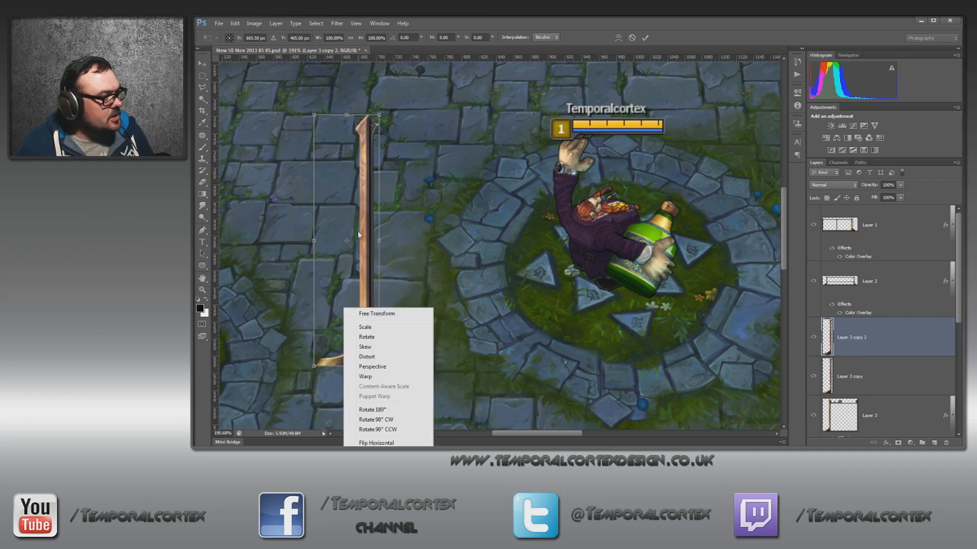
right_click(360, 197)
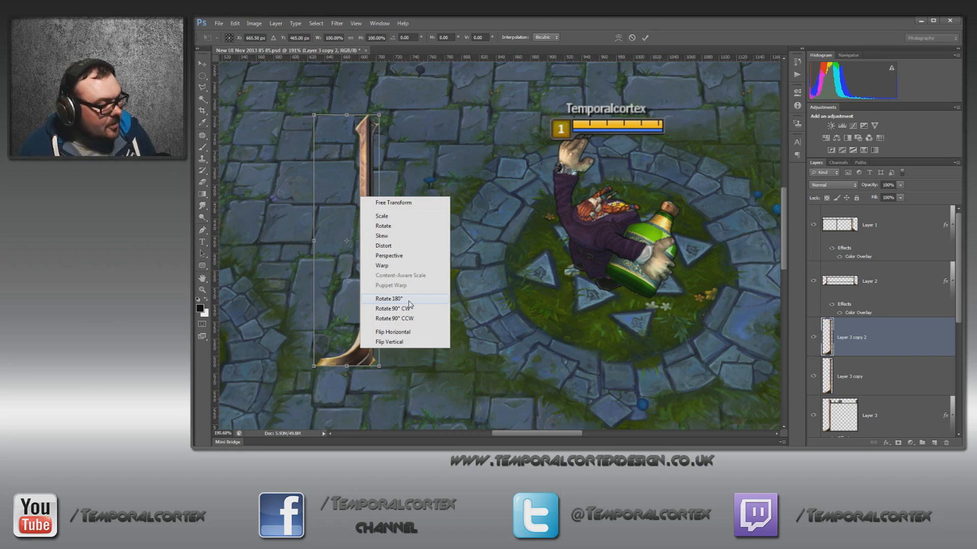
click(417, 335)
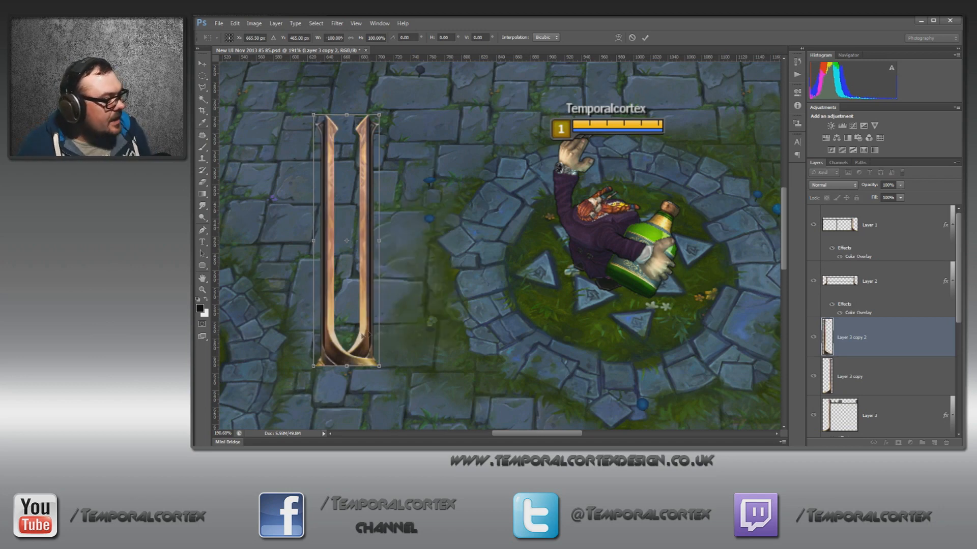
drag(372, 341, 696, 338)
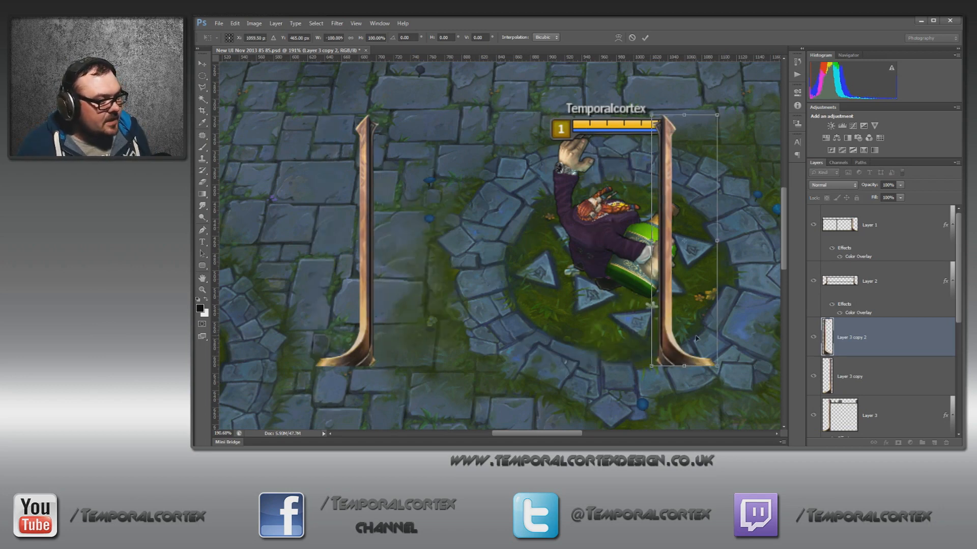
key(Return)
key(z)
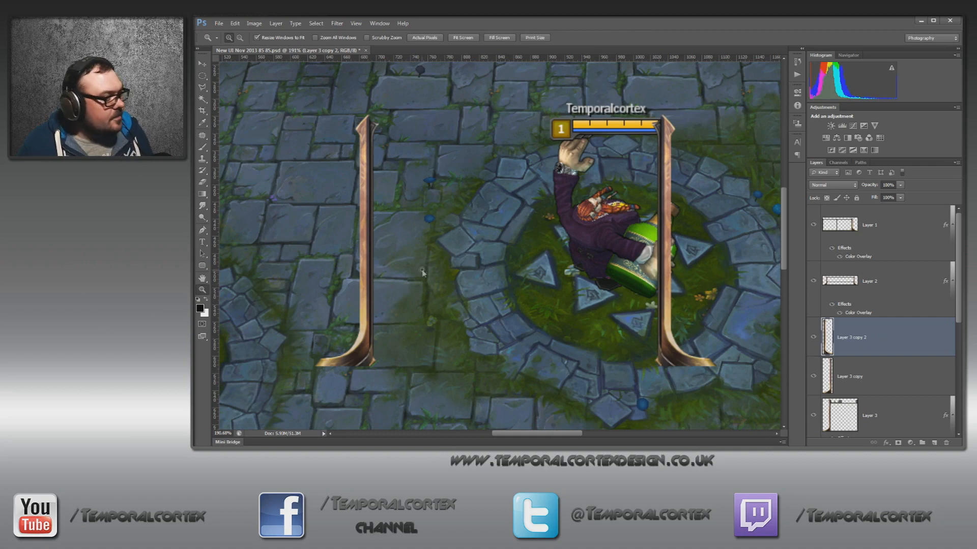
key(ctrl+0)
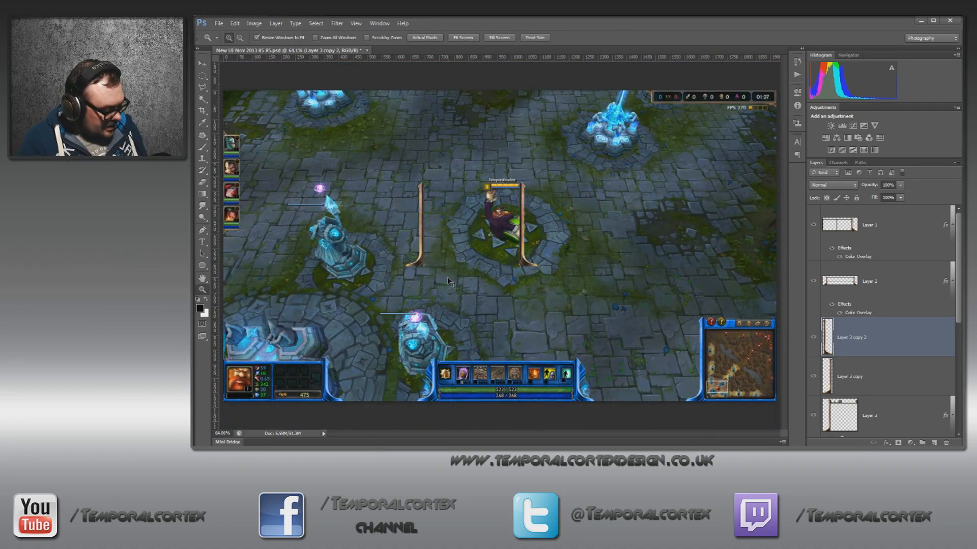
click(217, 24)
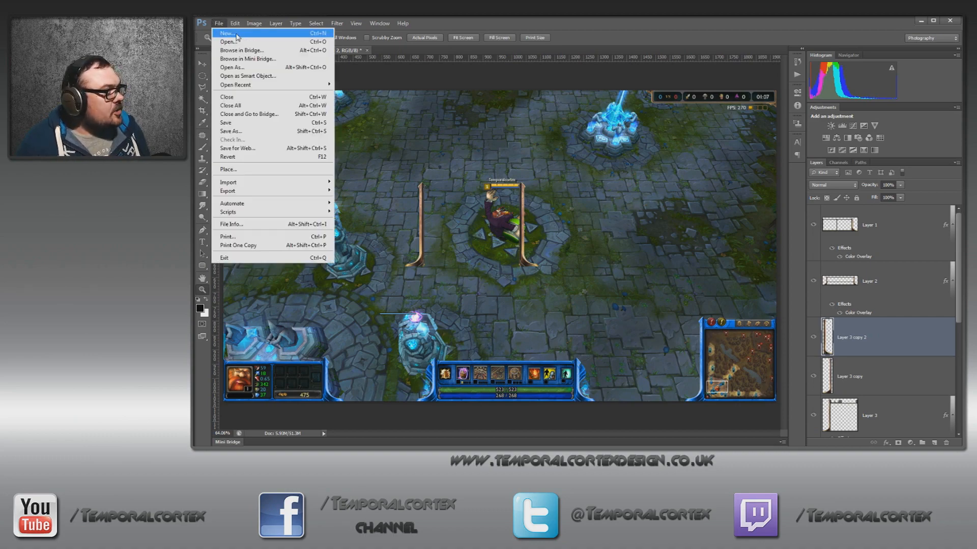
click(236, 34)
key(Escape)
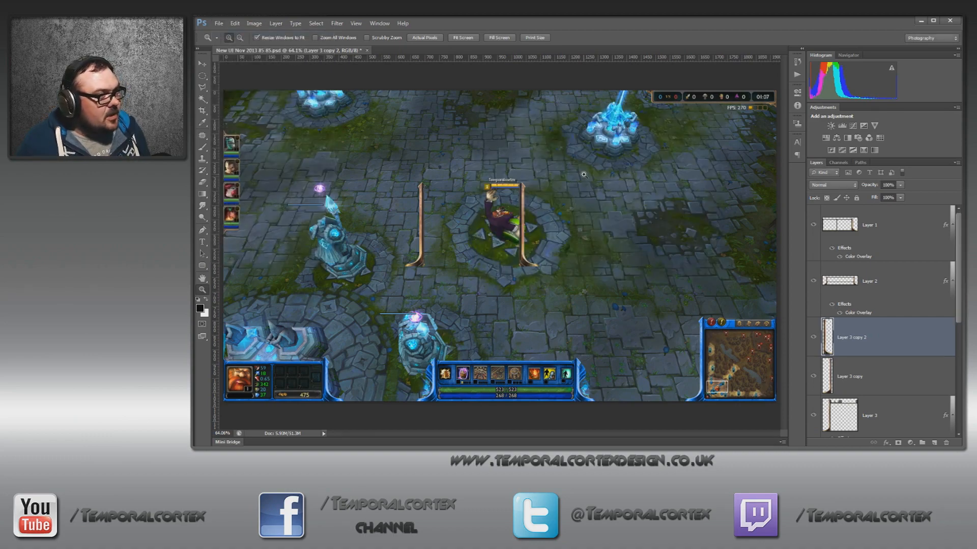
Create a new blank document 1280 pixels wide and 720 pixels high
key(ctrl+n)
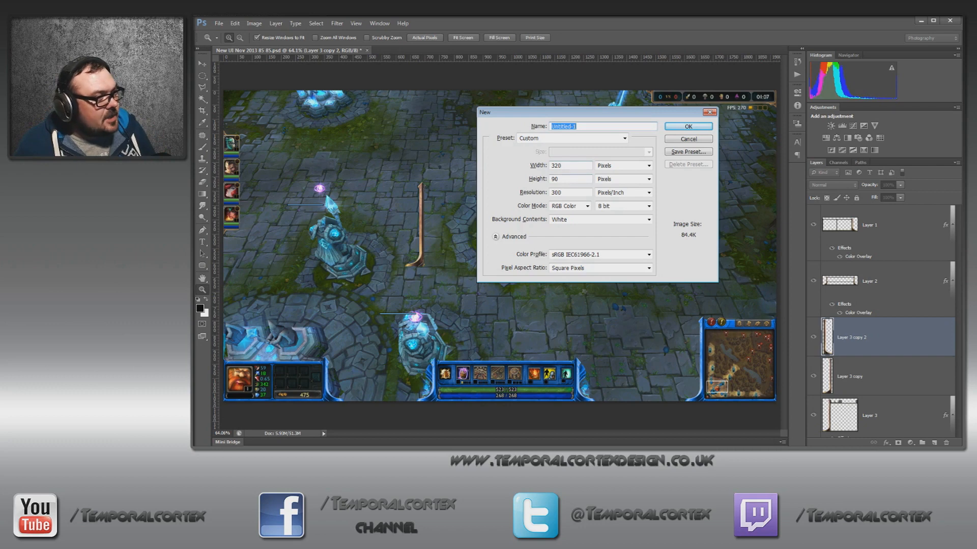
key(Tab)
text(1280)
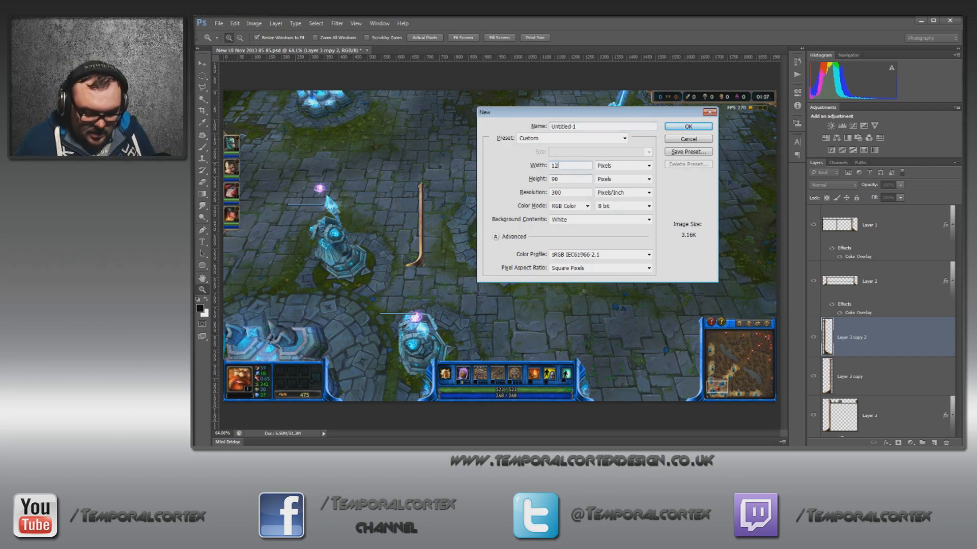
key(Tab)
key(Tab)
text(720)
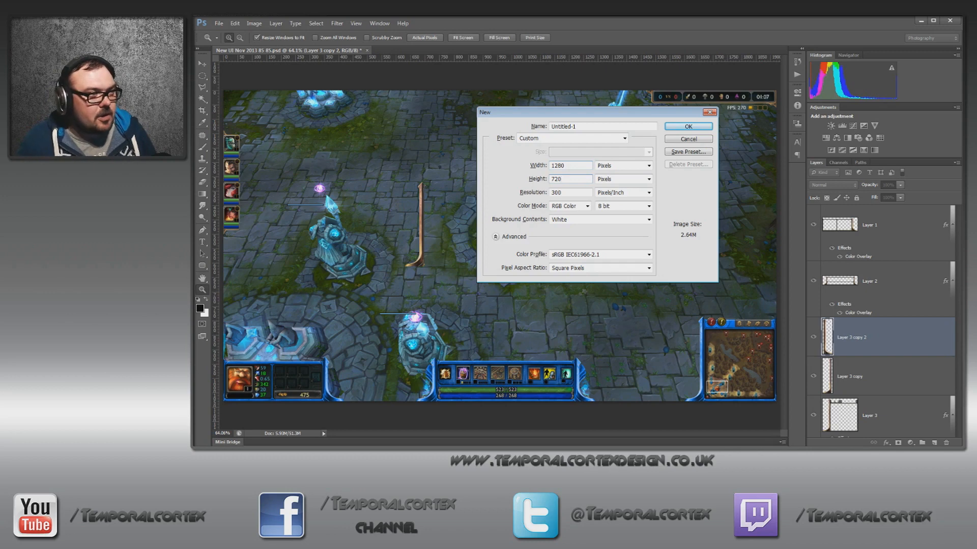
key(Return)
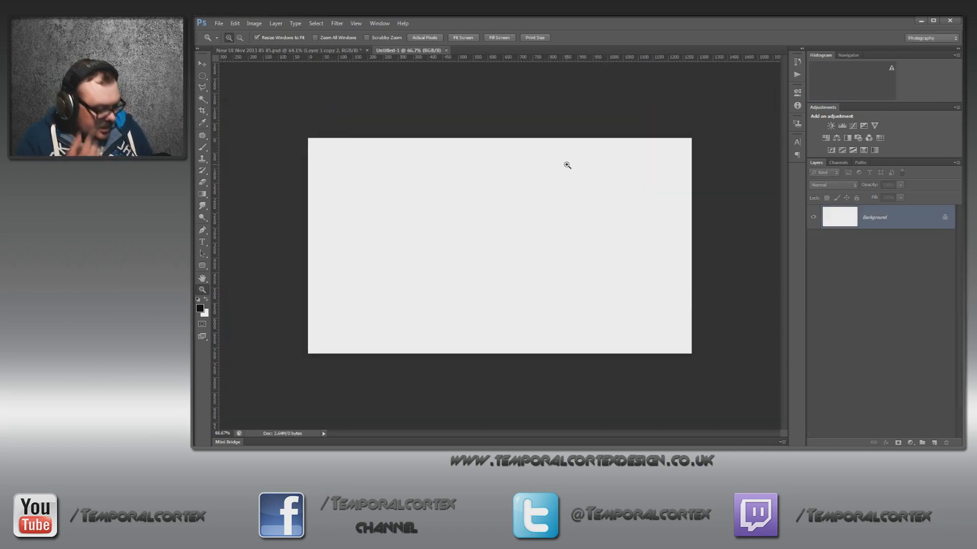
Copy the entire white canvas, close the new document, and paste the canvas into the interface PSD
key(ctrl+a)
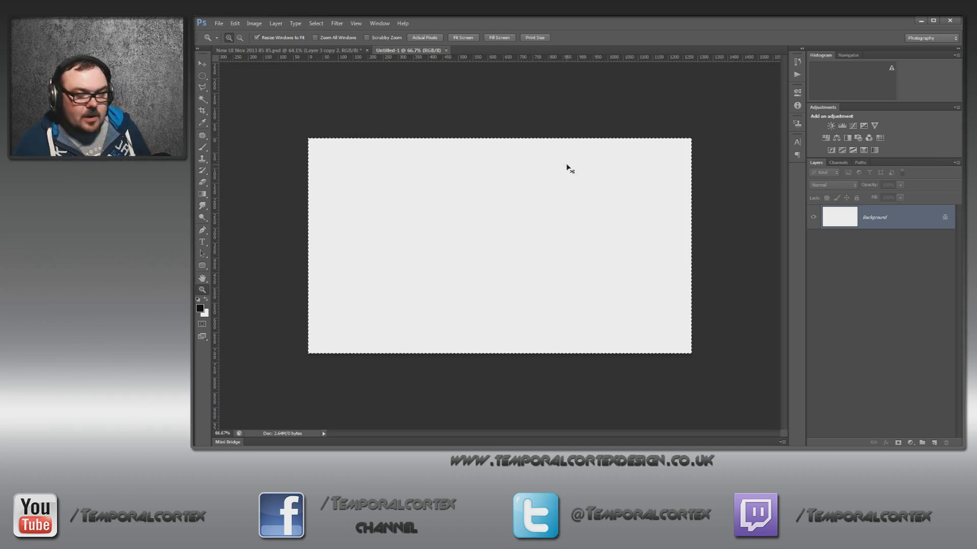
key(ctrl+w)
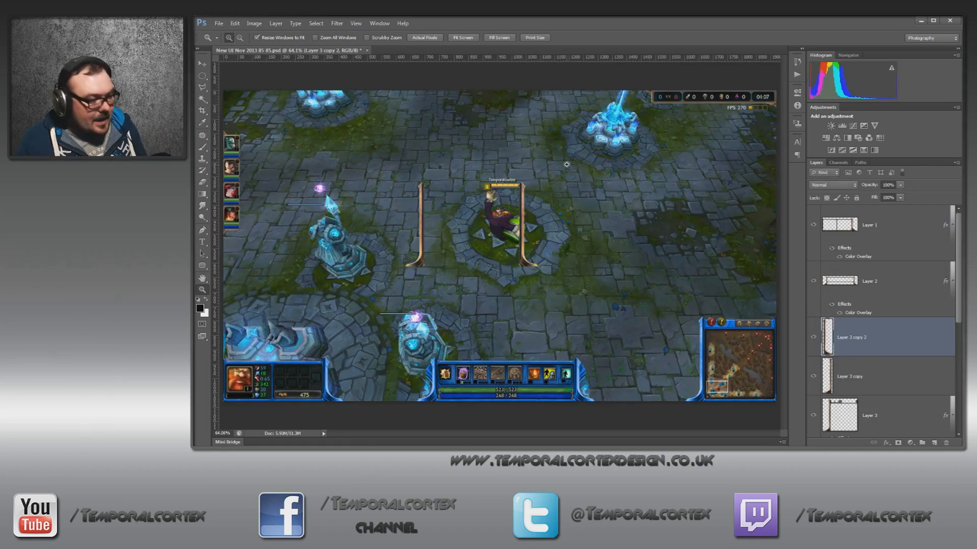
key(ctrl+v)
Scale the pasted white rectangle down to about 40% and position it over the two bronze posts
key(ctrl+t)
drag(314, 351, 544, 243)
drag(631, 206, 493, 240)
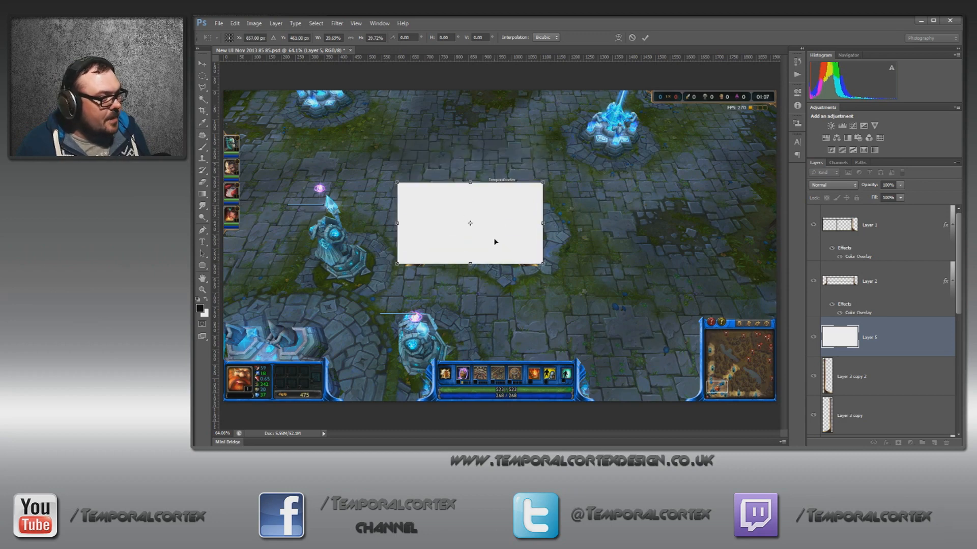
drag(494, 242, 498, 248)
key(Return)
key(z)
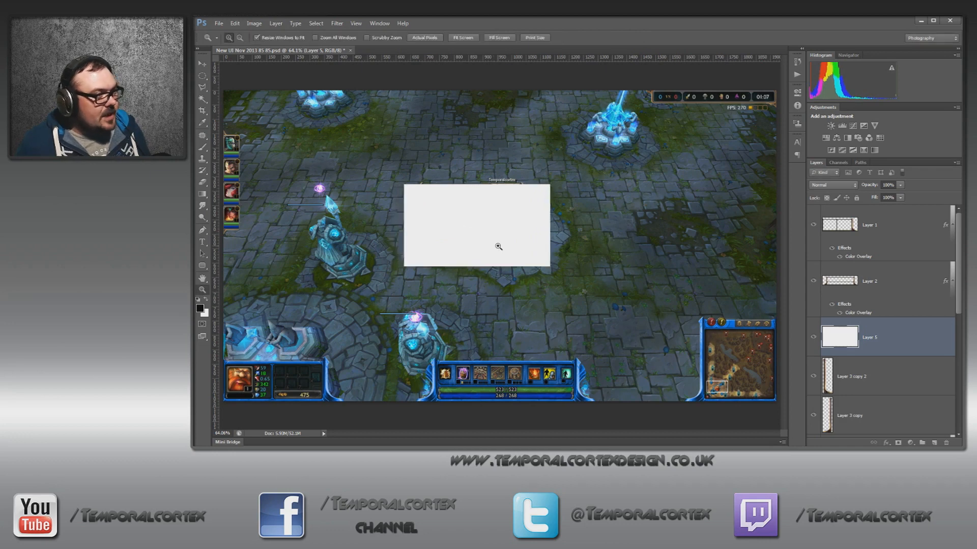
Place the white rectangle's layer beneath both post layers, and move the posts outward onto the rectangle's left and right edges
scroll(864, 342, down, 2)
drag(849, 296, 838, 368)
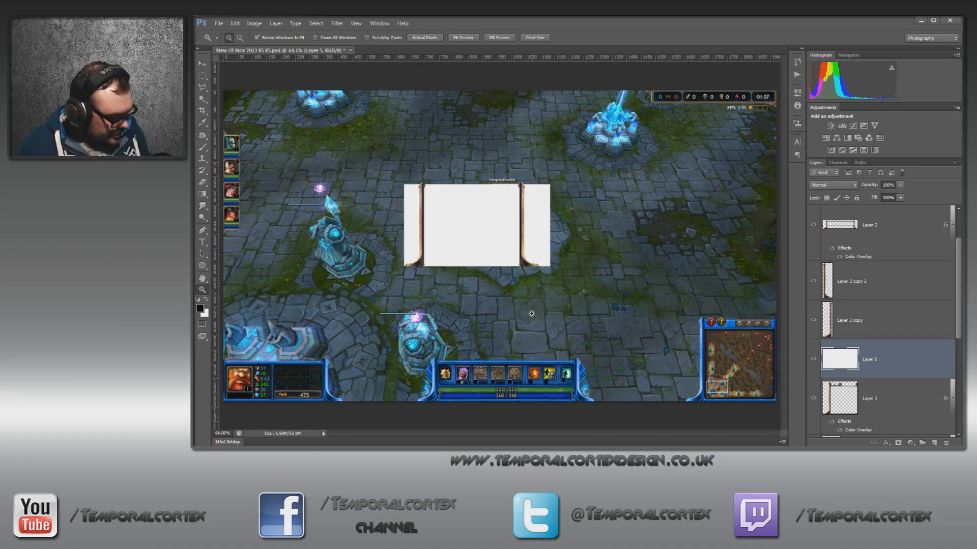
drag(375, 162, 645, 326)
key(v)
click(525, 246)
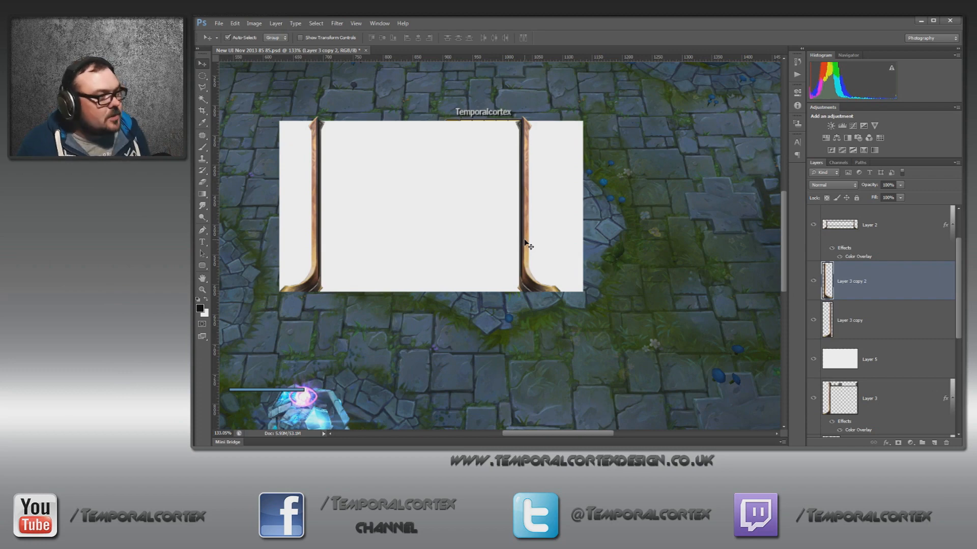
drag(527, 244, 583, 244)
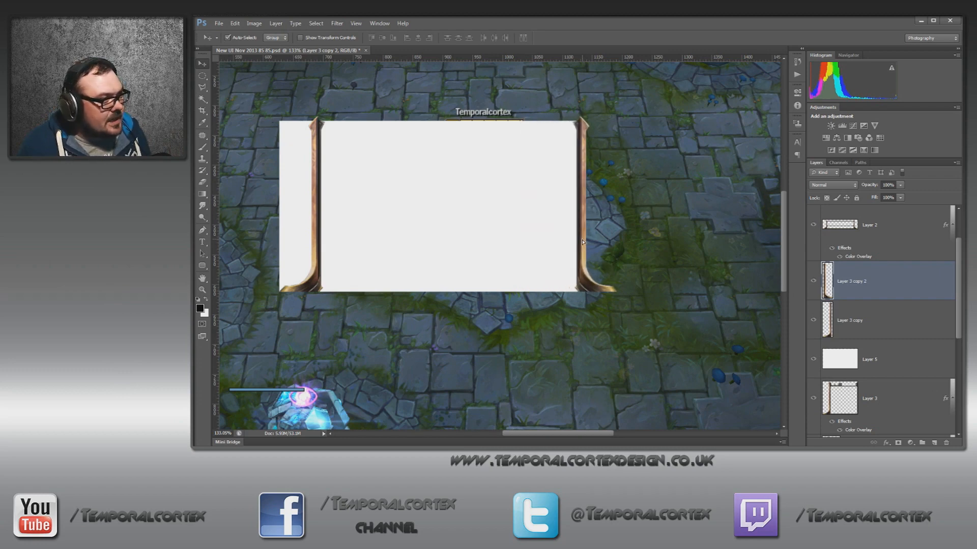
click(315, 275)
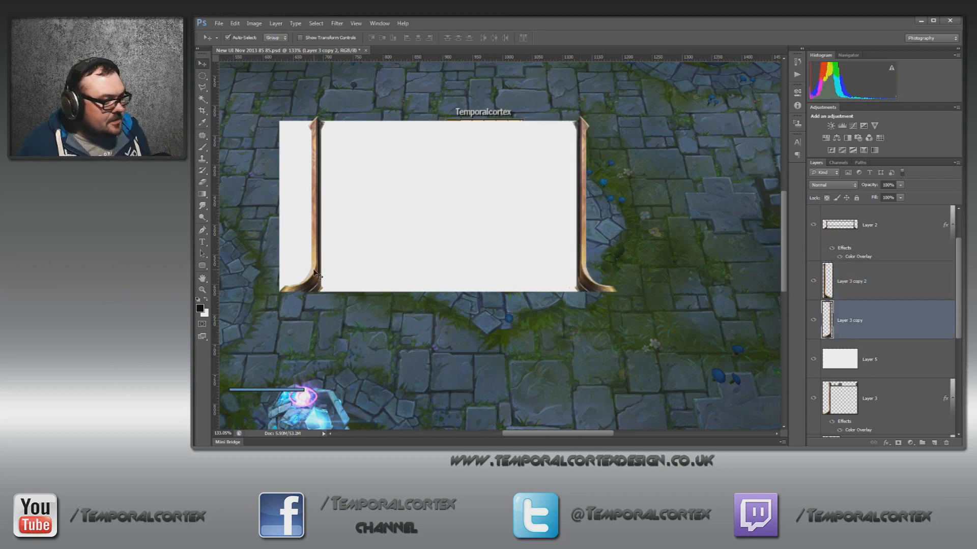
drag(315, 274, 278, 277)
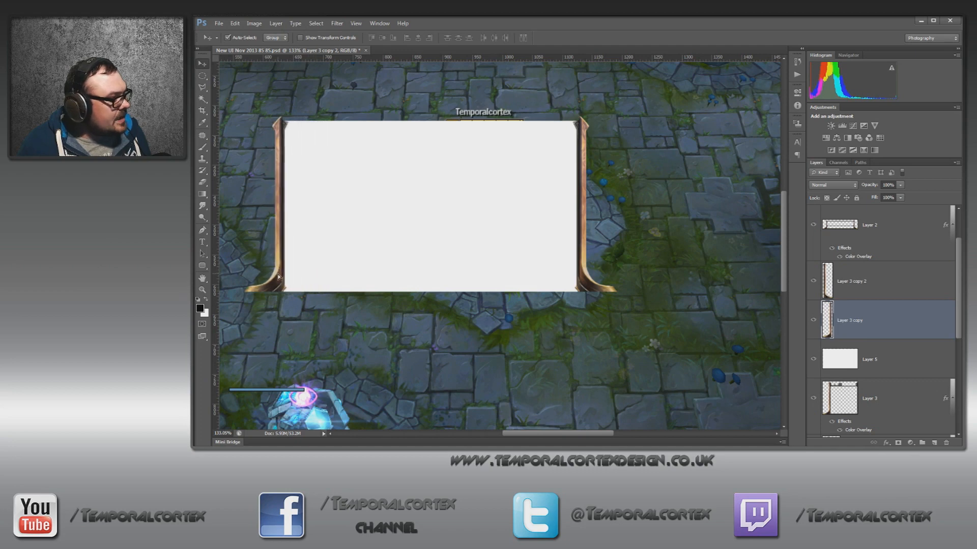
Shrink the white rectangle slightly from its lower-left corner to fit between the posts and nudge it down two pixels
click(407, 209)
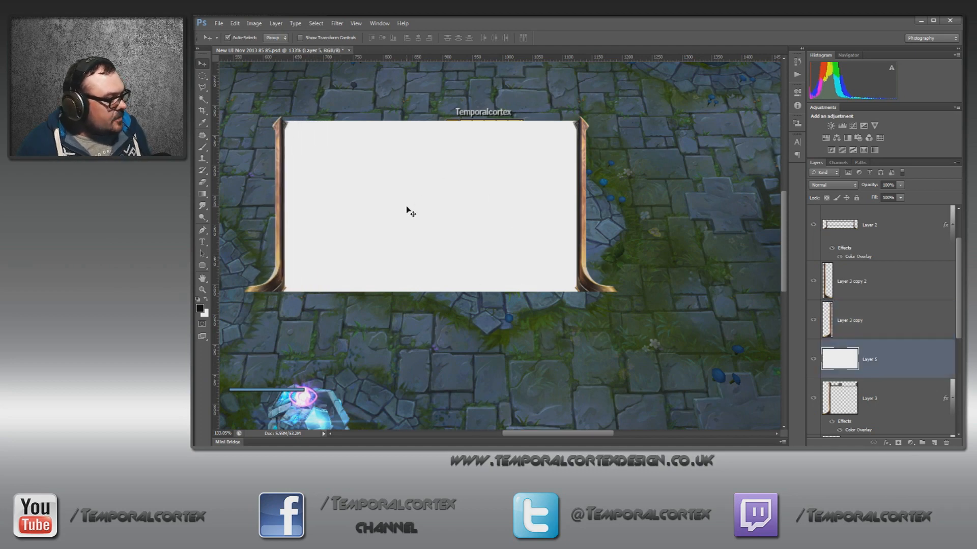
key(ctrl+t)
drag(278, 293, 282, 290)
key(Return)
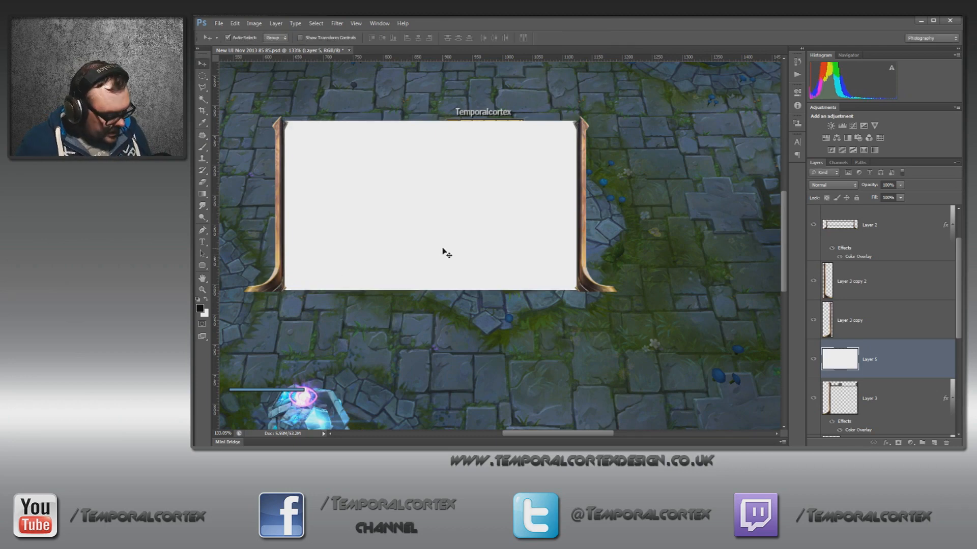
key(Down)
key(Down)
Examine how the white rectangle fits between the bronze posts, especially at the upper corners
key(z)
right_click(403, 229)
click(428, 234)
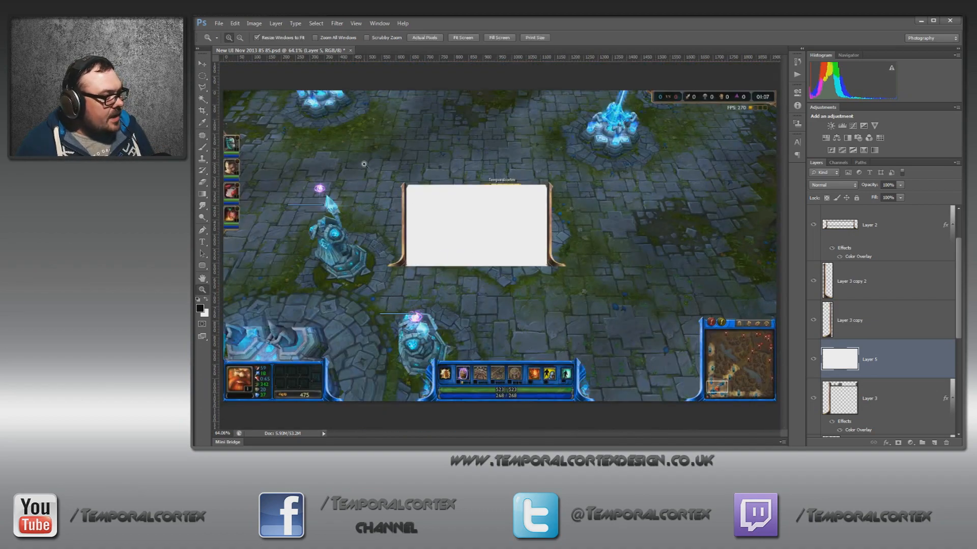
click(567, 245)
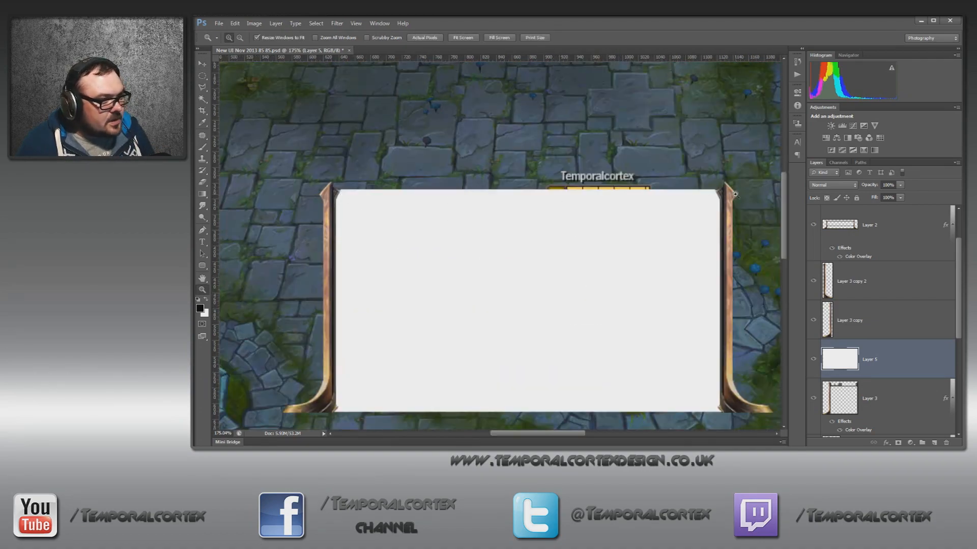
right_click(402, 199)
click(429, 204)
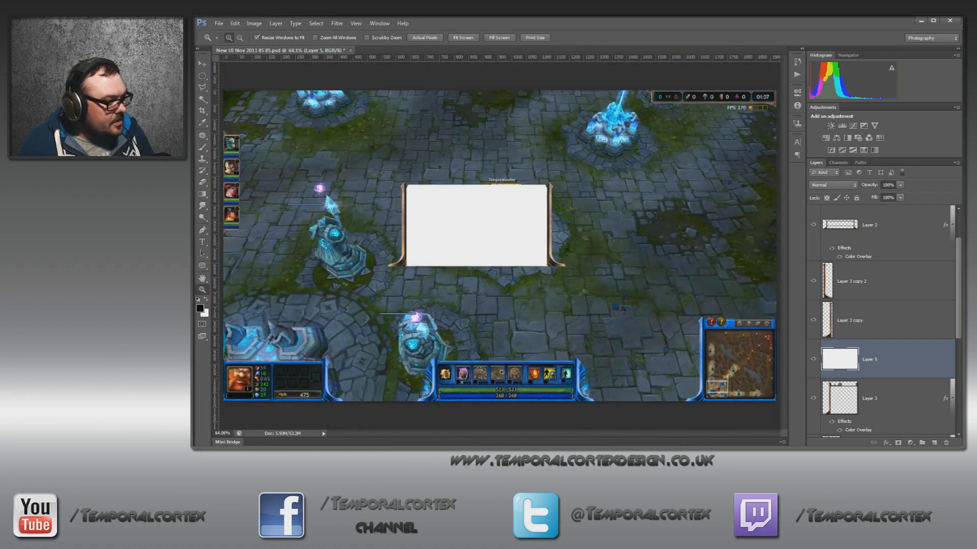
drag(394, 174, 583, 202)
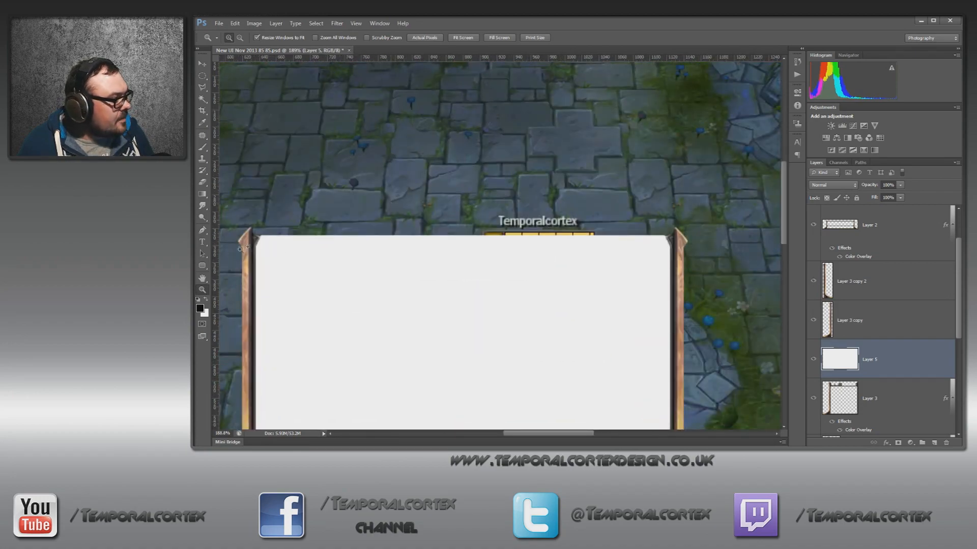
right_click(464, 282)
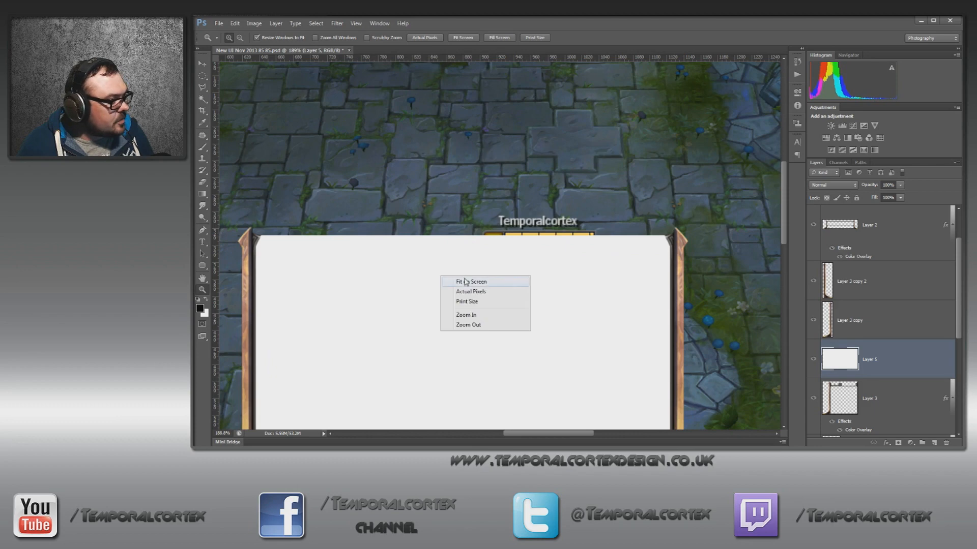
click(465, 282)
Duplicate Layer 2 with the central bar frame and clear the copy's layer style
scroll(857, 385, down, 3)
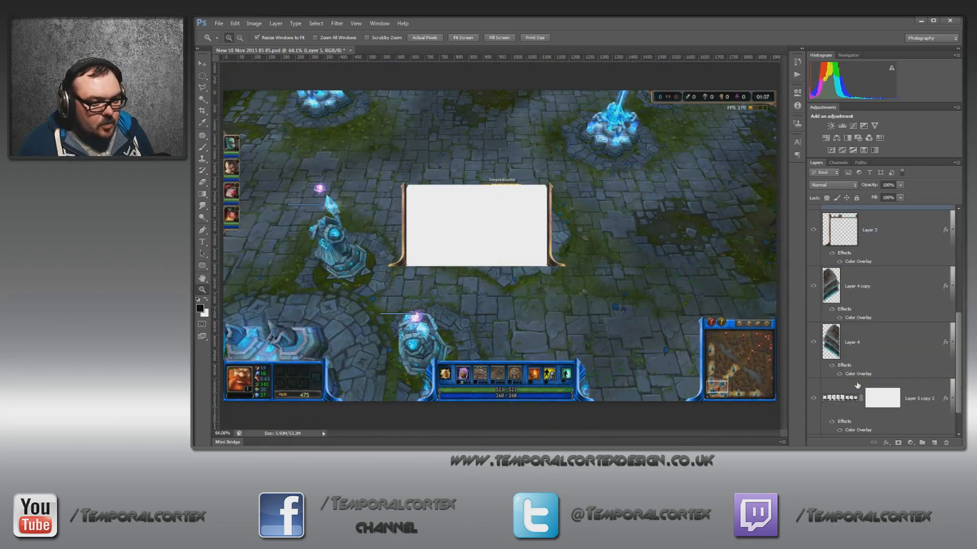
scroll(857, 384, up, 3)
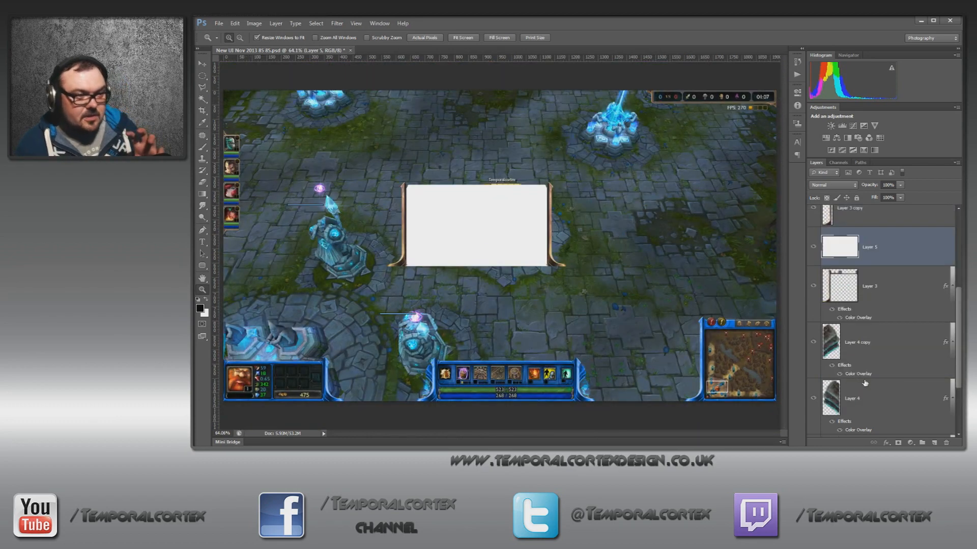
click(838, 226)
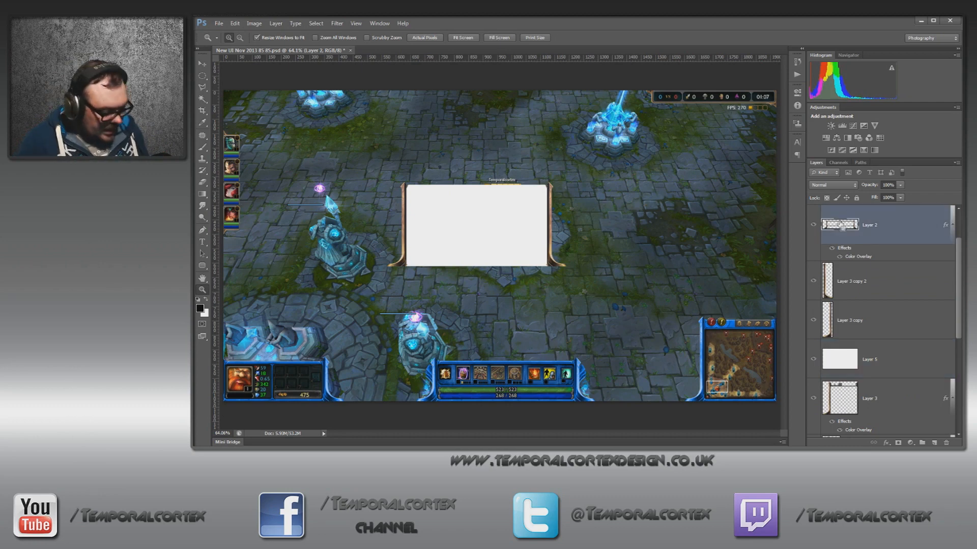
key(ctrl+j)
right_click(868, 257)
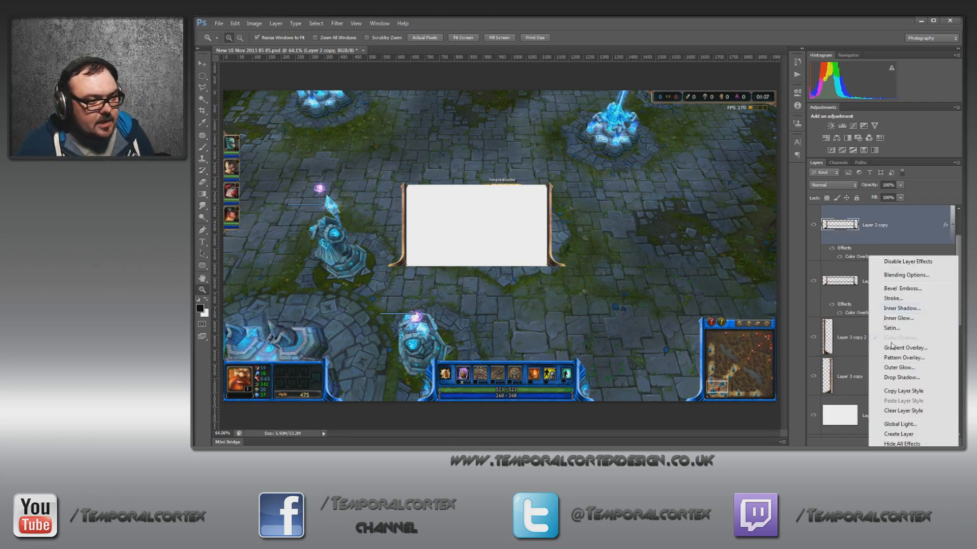
click(902, 399)
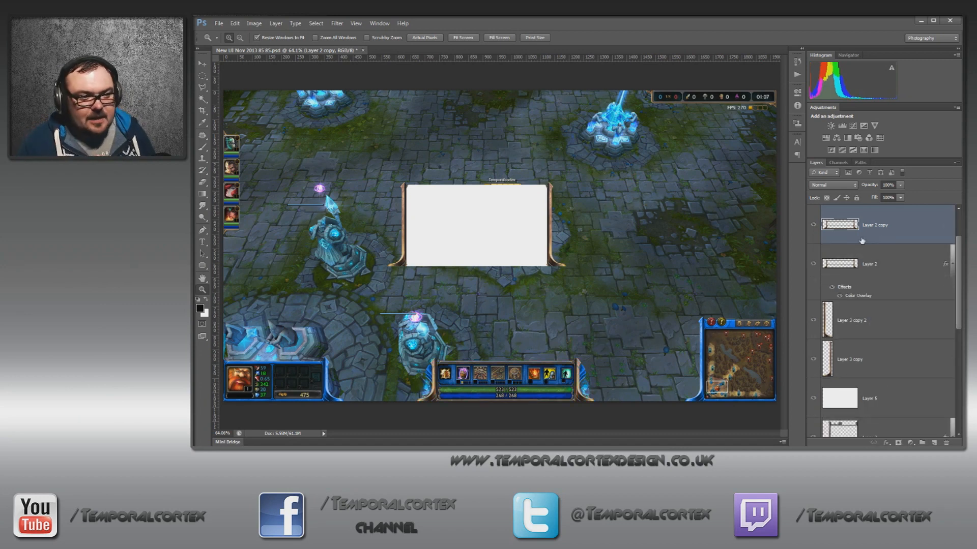
right_click(862, 240)
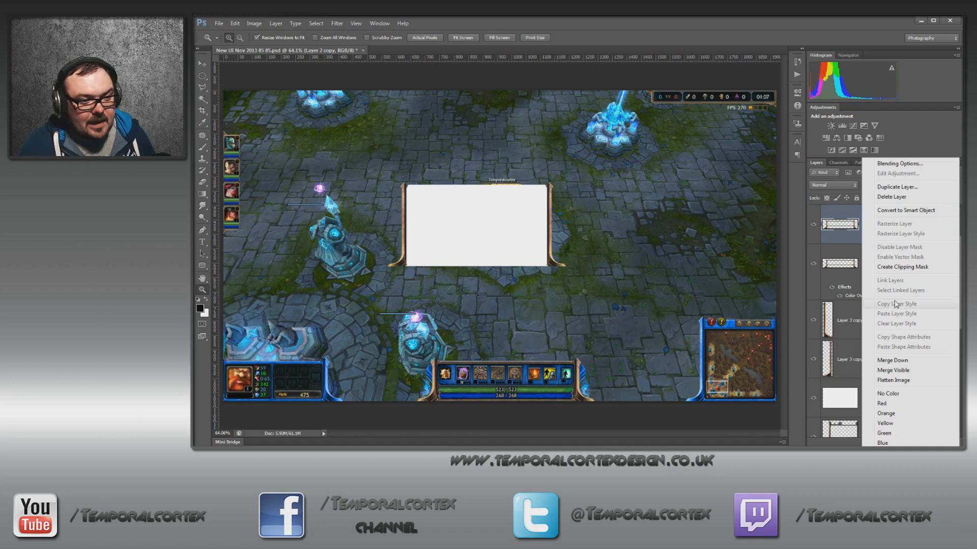
click(844, 242)
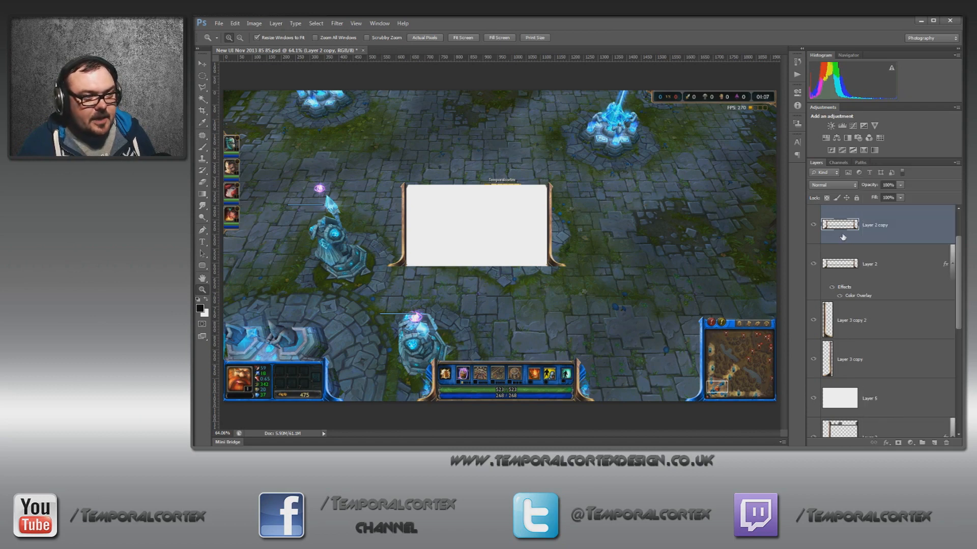
Move the duplicated bronze bar frame up to the empty ground to the right of the white rectangle
key(v)
drag(580, 402, 733, 222)
key(z)
click(744, 205)
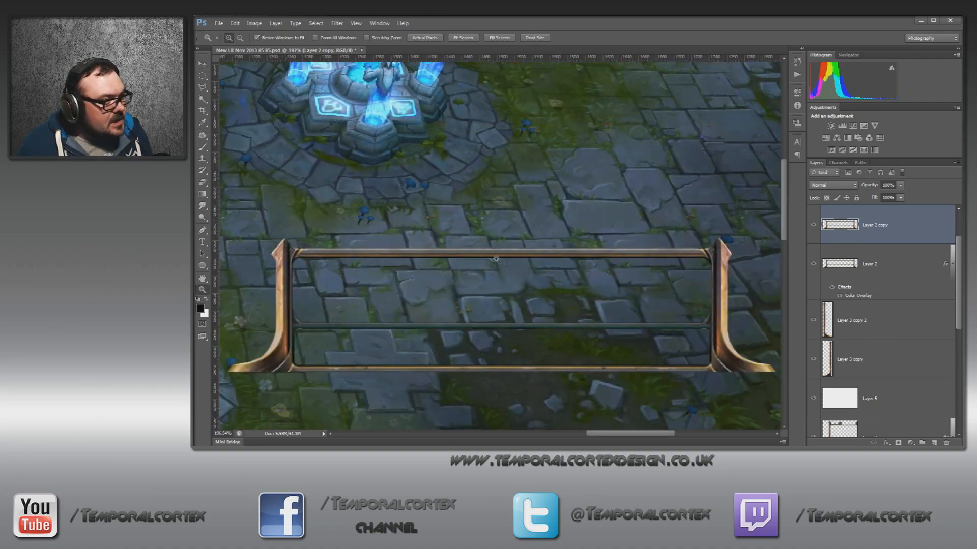
Select everything below the duplicated frame's top bar with the Rectangular Marquee tool, delete it, and deselect
key(m)
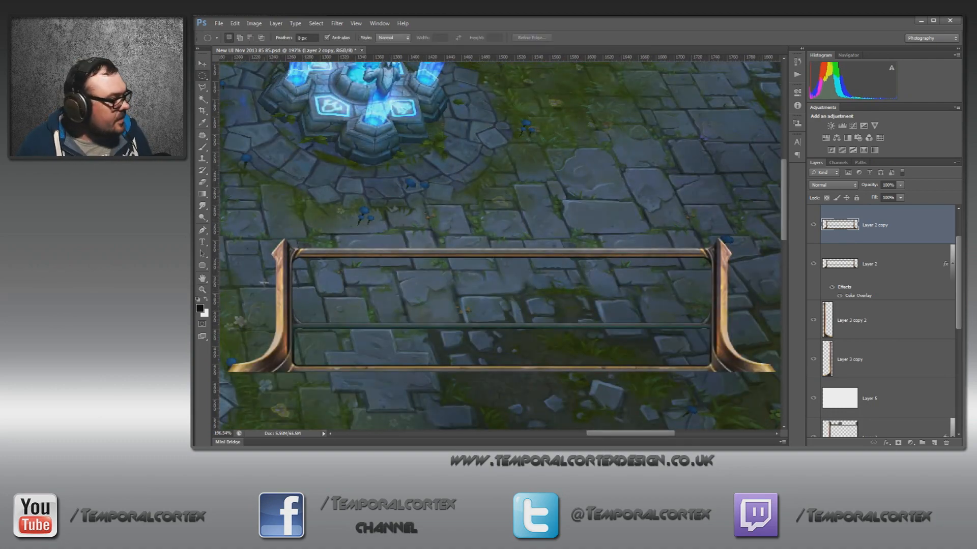
drag(271, 277, 320, 283)
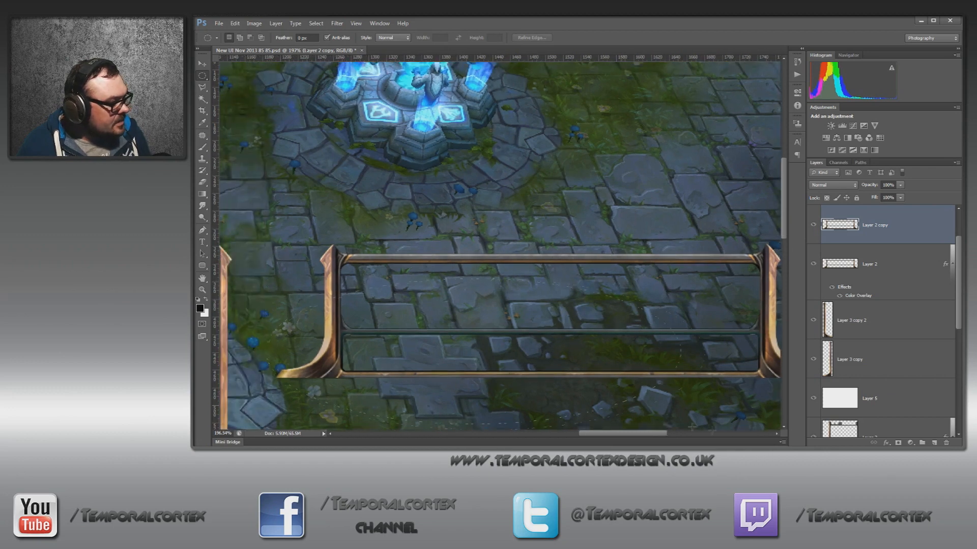
click(667, 419)
right_click(203, 77)
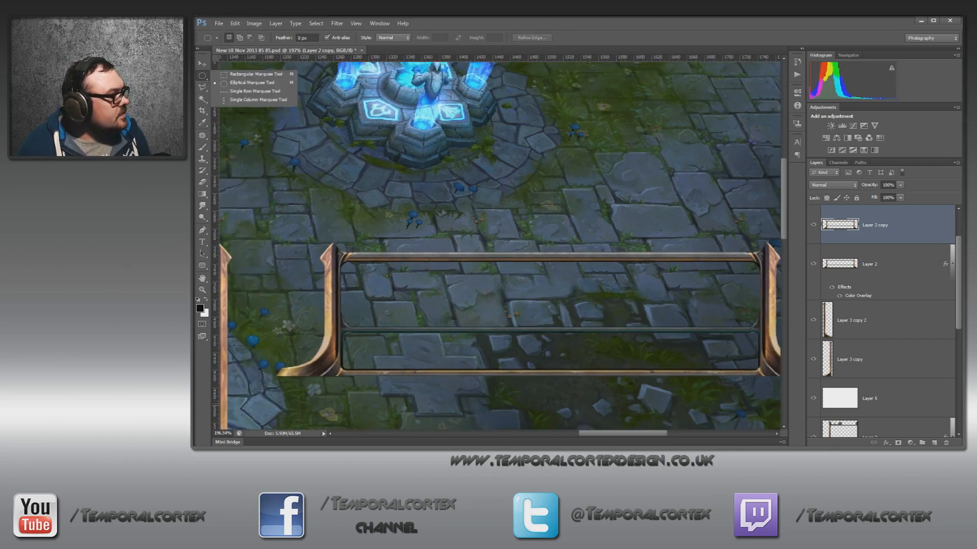
click(234, 75)
scroll(499, 245, down, 5)
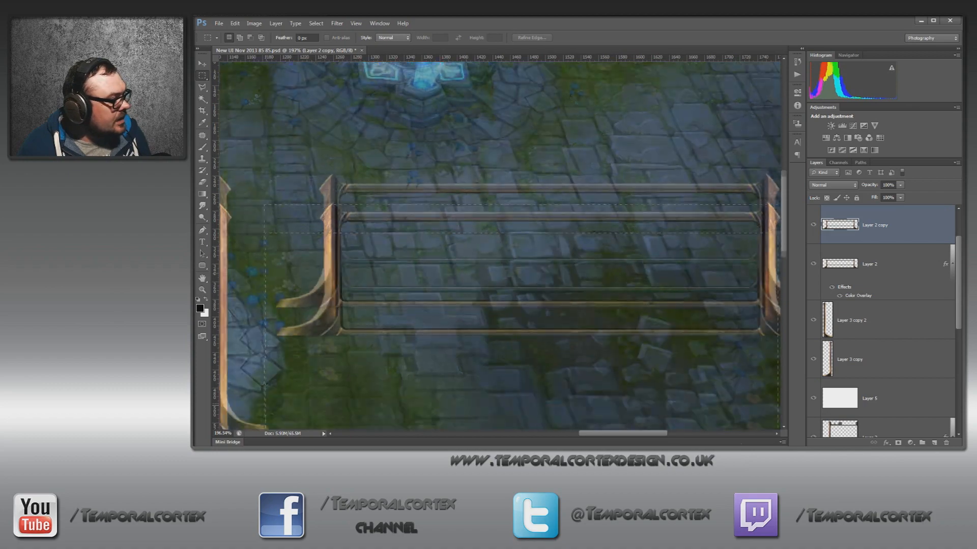
drag(633, 251, 743, 250)
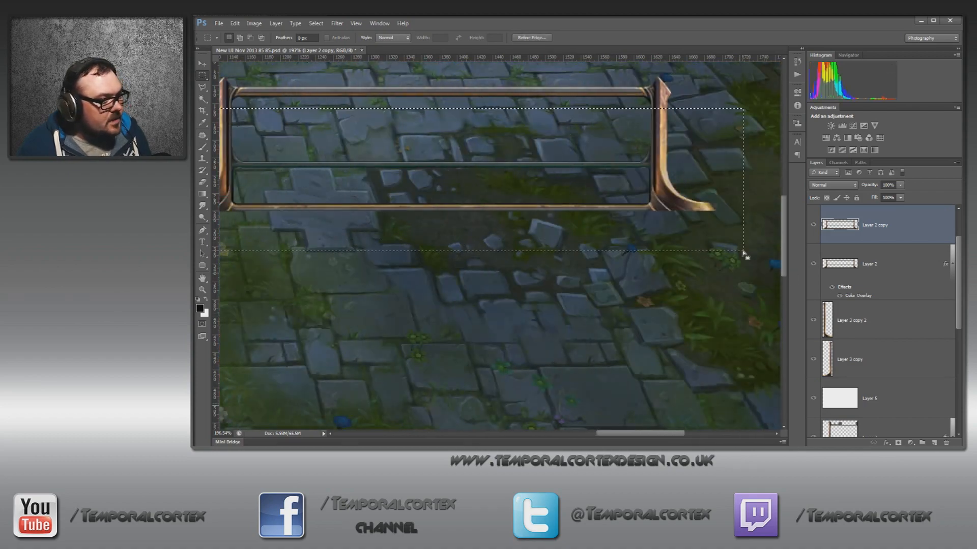
key(Delete)
key(ctrl+d)
Move the trimmed horizontal bar onto the white rectangle's top edge, spanning between the two posts
key(z)
right_click(478, 217)
click(501, 224)
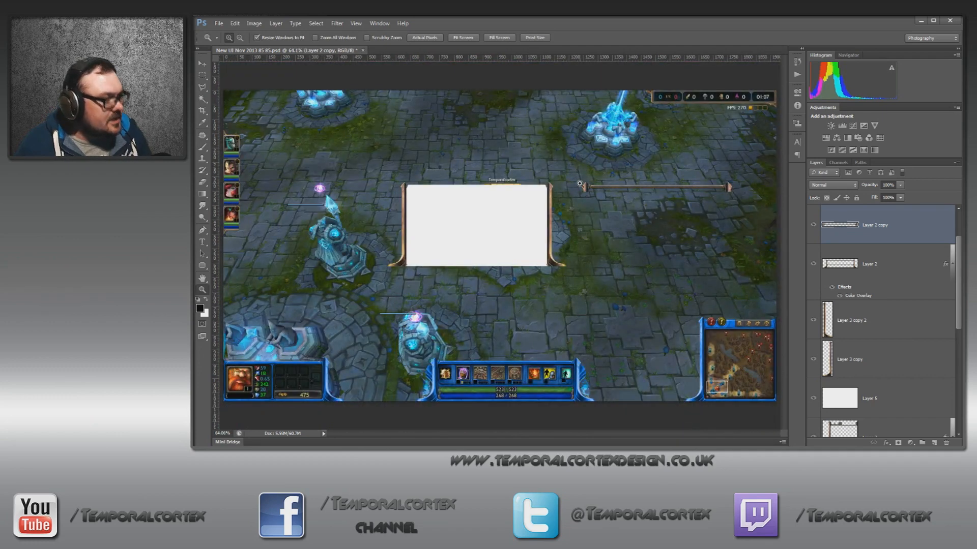
key(v)
drag(580, 184, 406, 194)
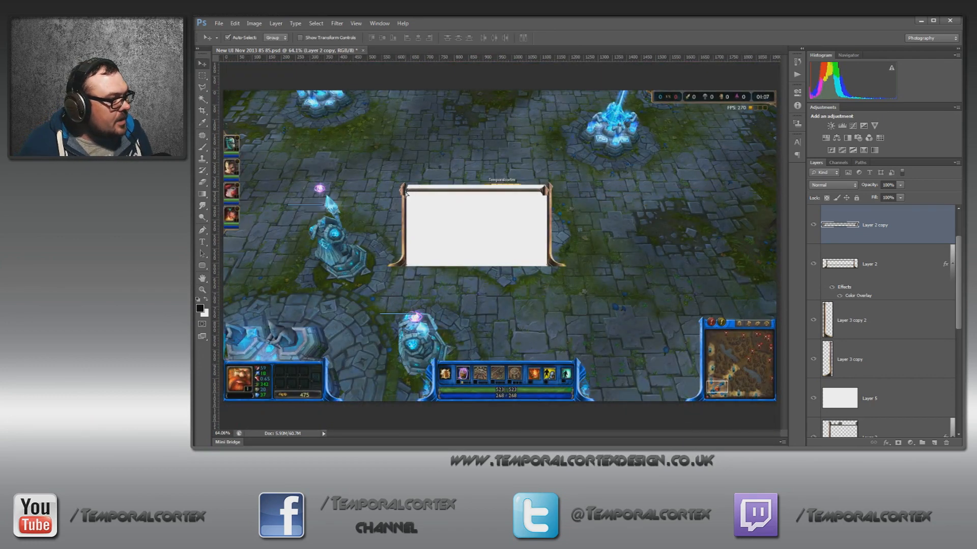
Free-transform the top bar to about 103% width and 103% height so its end caps overlap both posts
key(z)
drag(397, 163, 482, 212)
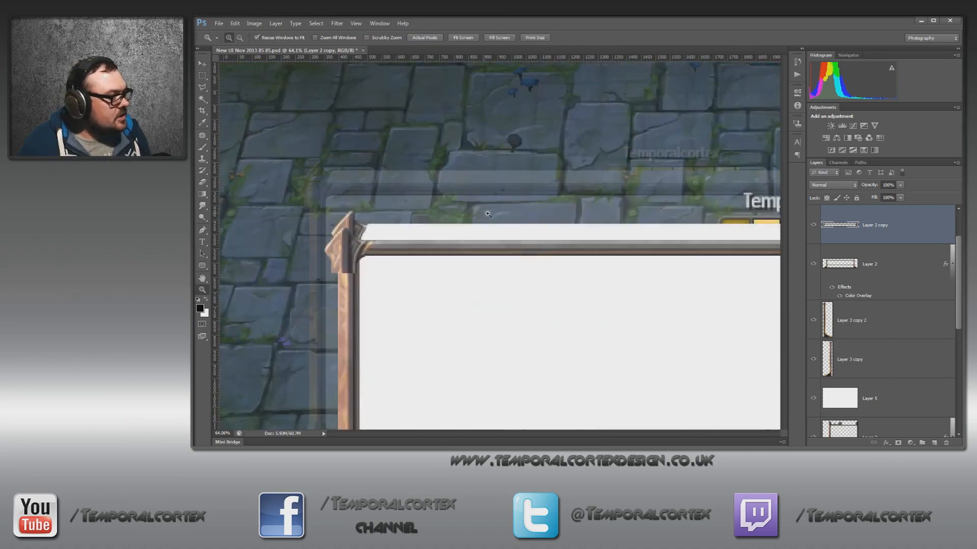
drag(578, 304, 407, 284)
drag(629, 305, 517, 299)
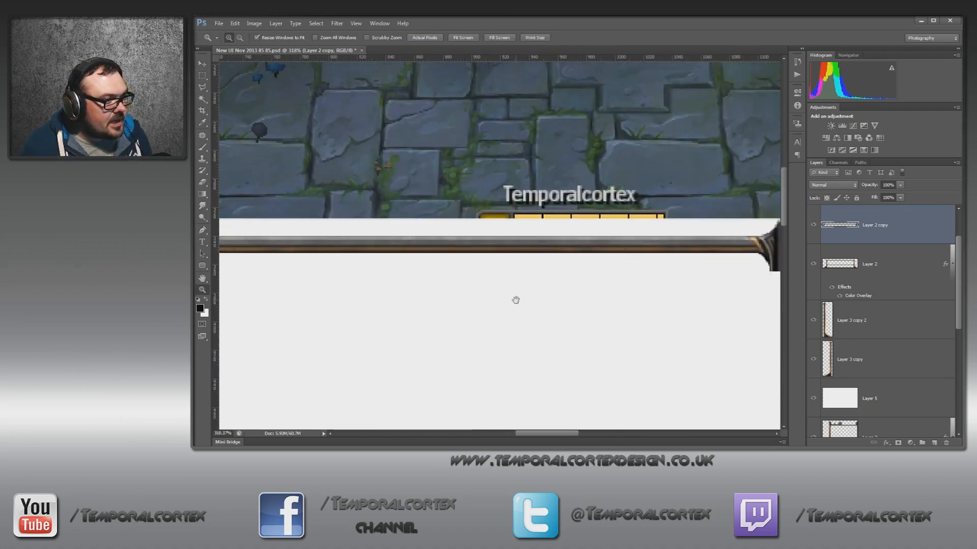
drag(607, 302, 523, 295)
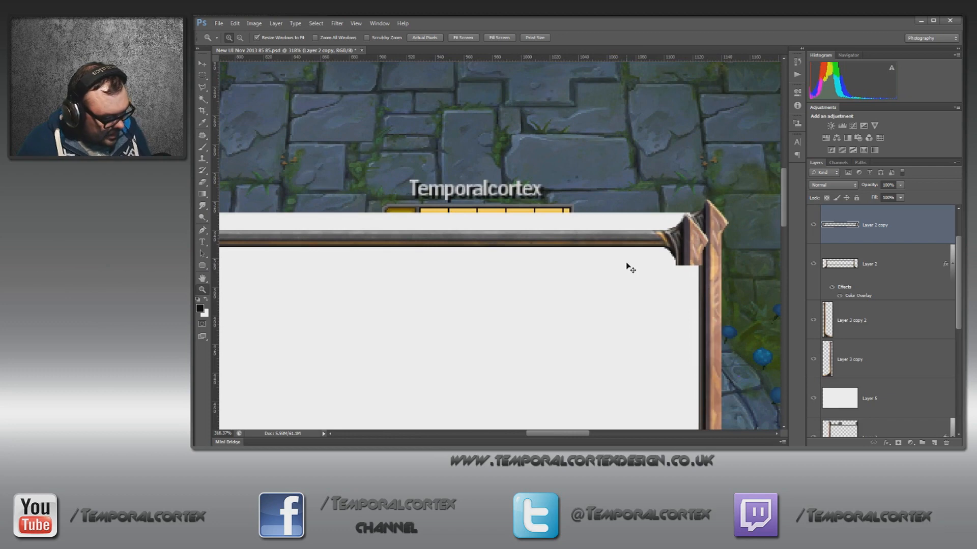
key(ctrl+t)
drag(711, 208, 736, 206)
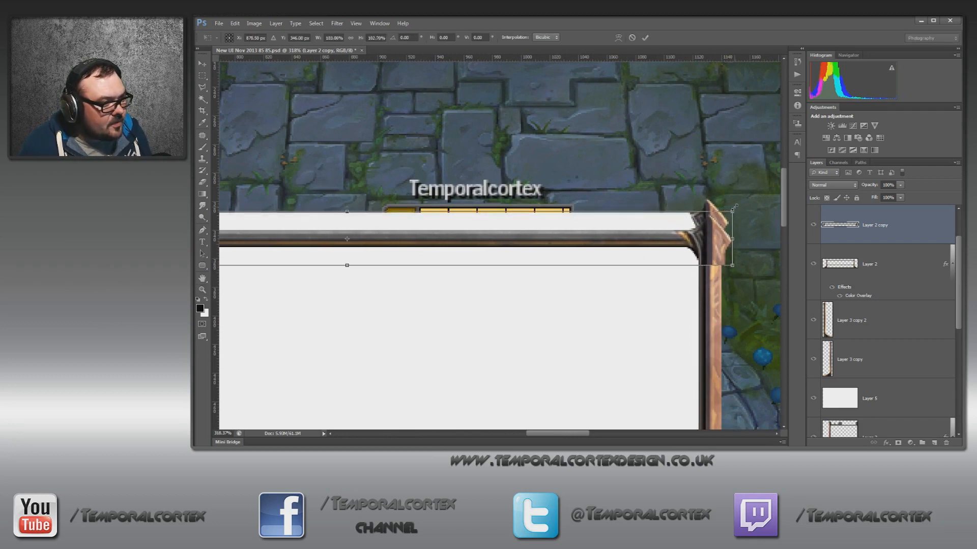
scroll(596, 280, left, 10)
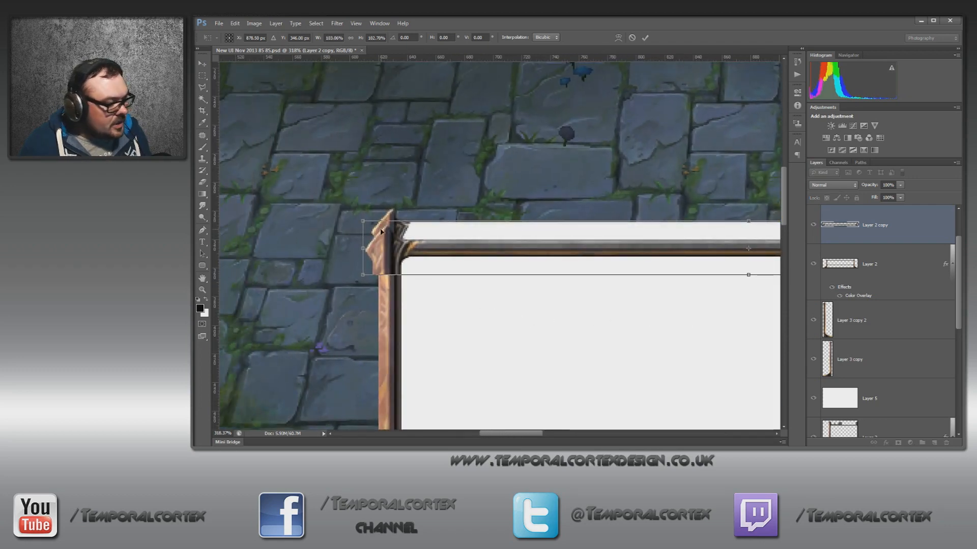
key(Return)
Nudge the top bar upward until its upper edge lines up with the top edge of the white rectangle
key(Up)
key(Up)
key(Up)
key(Up)
key(Up)
key(Up)
key(Up)
key(Up)
key(Up)
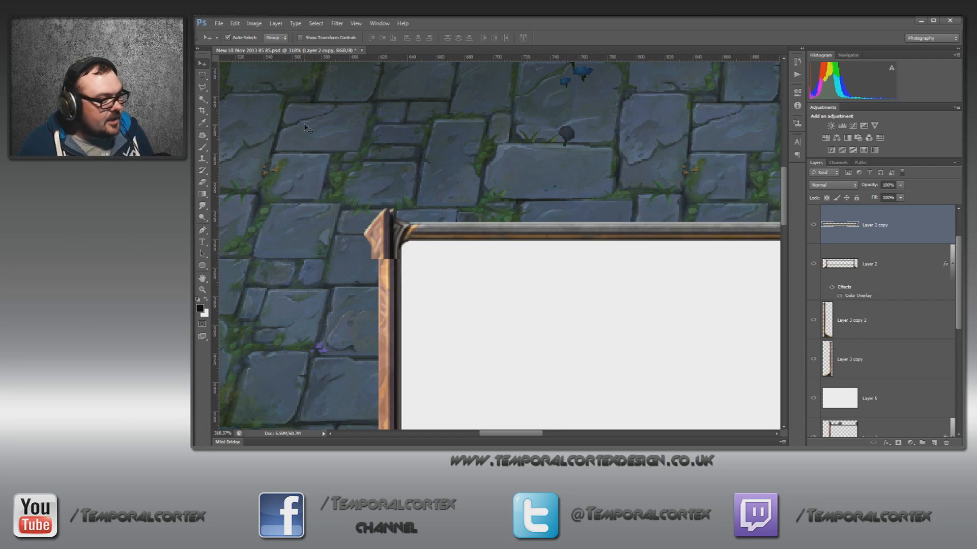
key(Down)
key(Down)
key(Down)
key(Up)
key(Up)
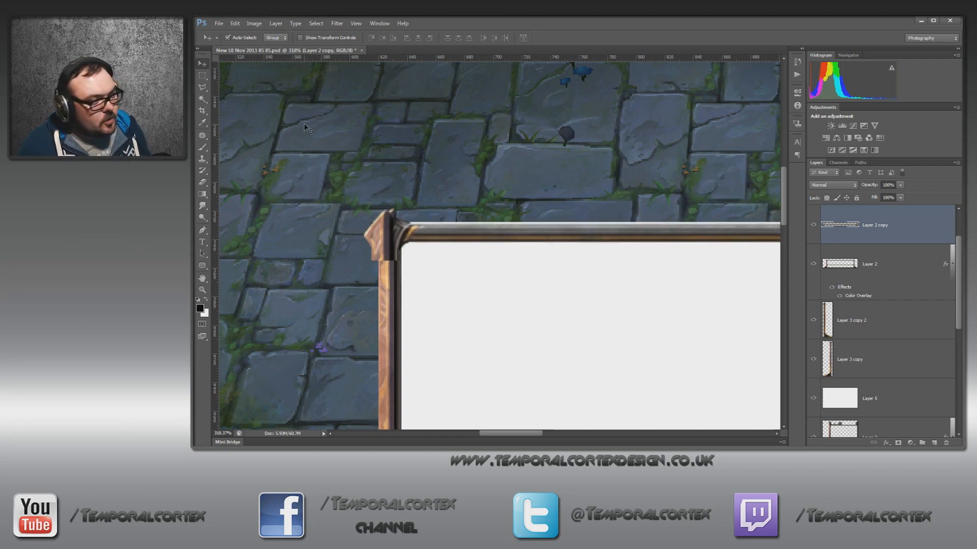
key(shift+Down)
key(shift+Down)
key(shift+Down)
key(shift+Up)
key(shift+Up)
key(shift+Up)
key(shift+Up)
key(shift+Up)
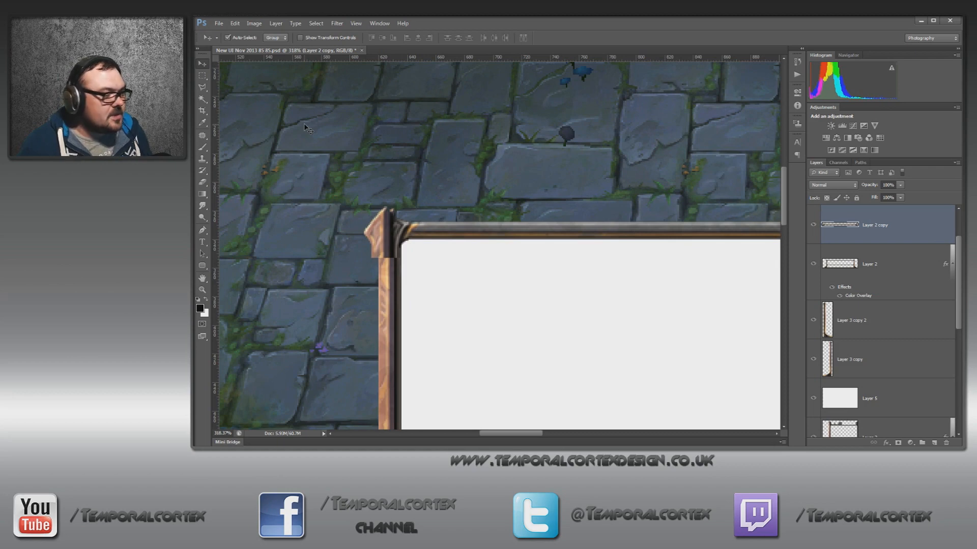
Add a layer mask to Layer 2 copy and paint black over the bar's right end cap where it overlaps the post
drag(566, 275, 141, 299)
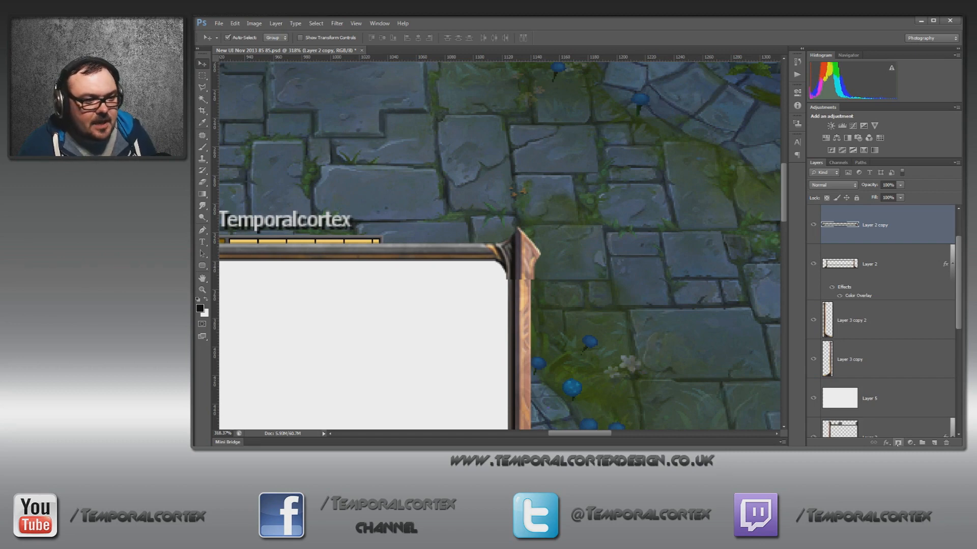
click(898, 443)
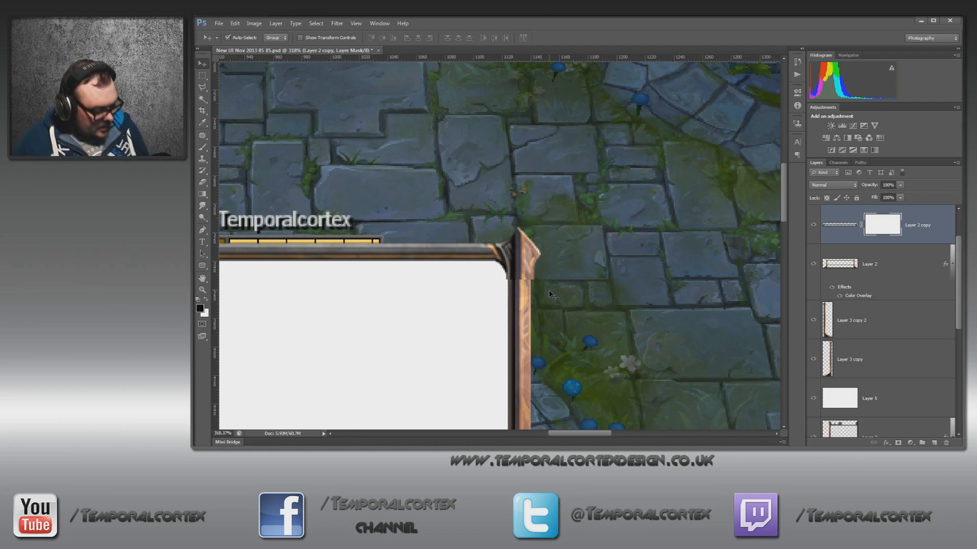
key(b)
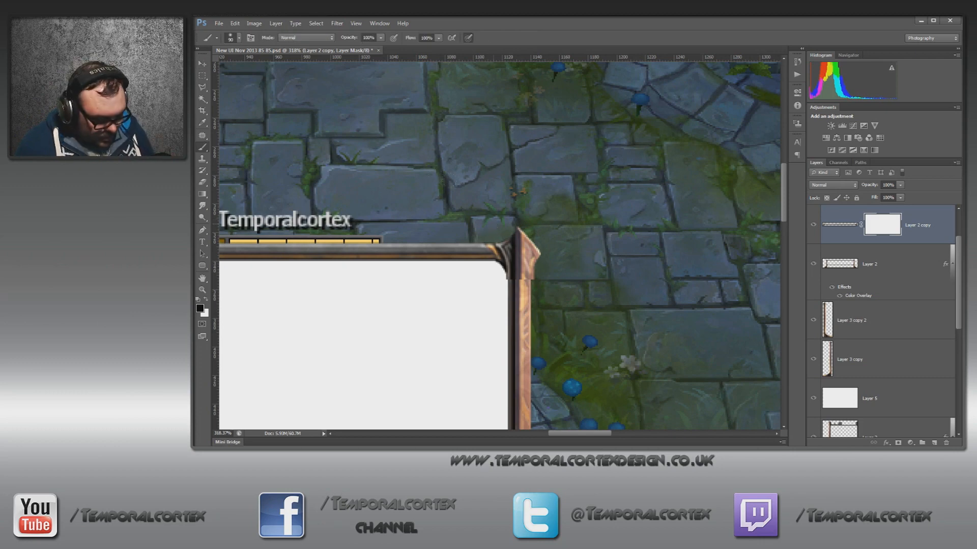
click(200, 308)
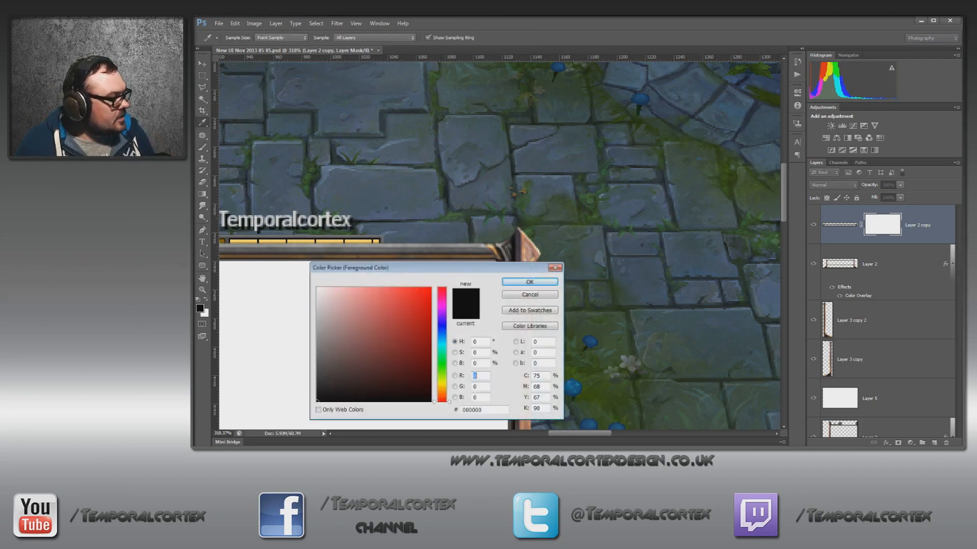
key(Return)
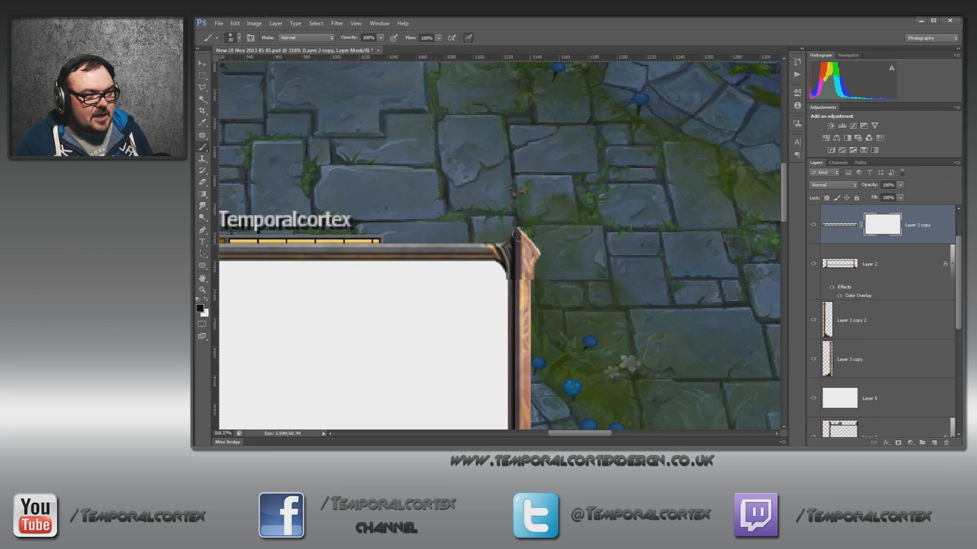
mouse_move(514, 222)
mouse_down()
mouse_move(541, 264)
mouse_move(527, 221)
mouse_move(531, 271)
mouse_move(526, 265)
mouse_move(507, 279)
mouse_up()
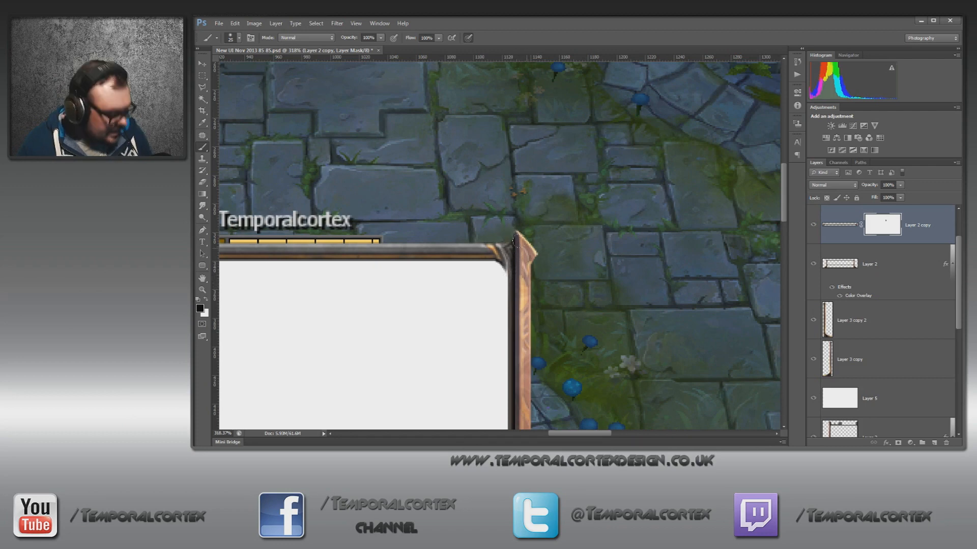
key(v)
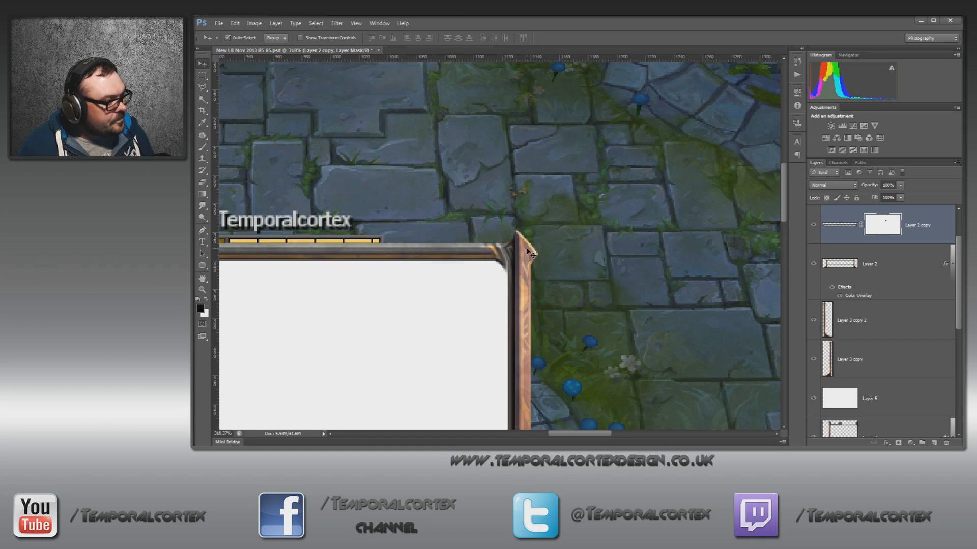
Paint white on the mask with a smaller brush to restore the curved inner corner beside the right post
key(z)
click(499, 253)
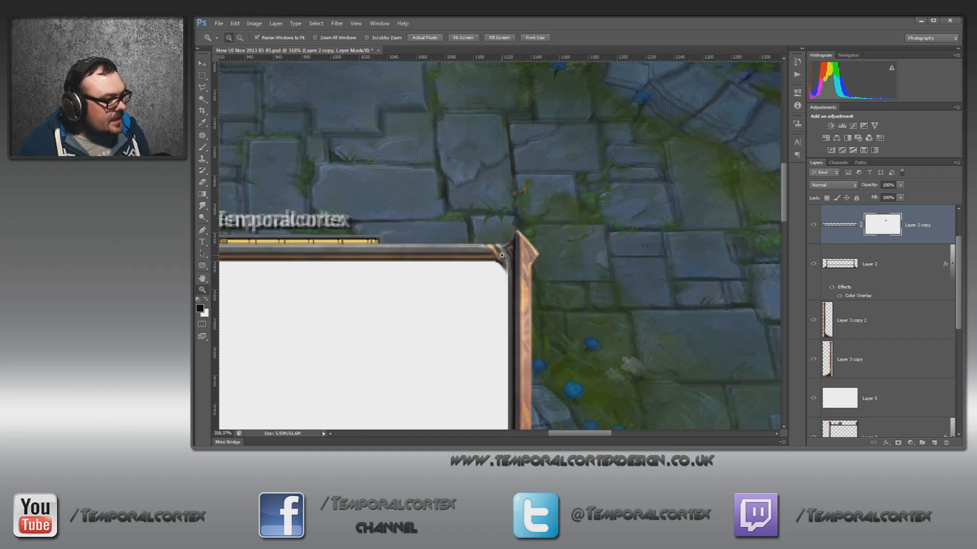
click(502, 256)
key(b)
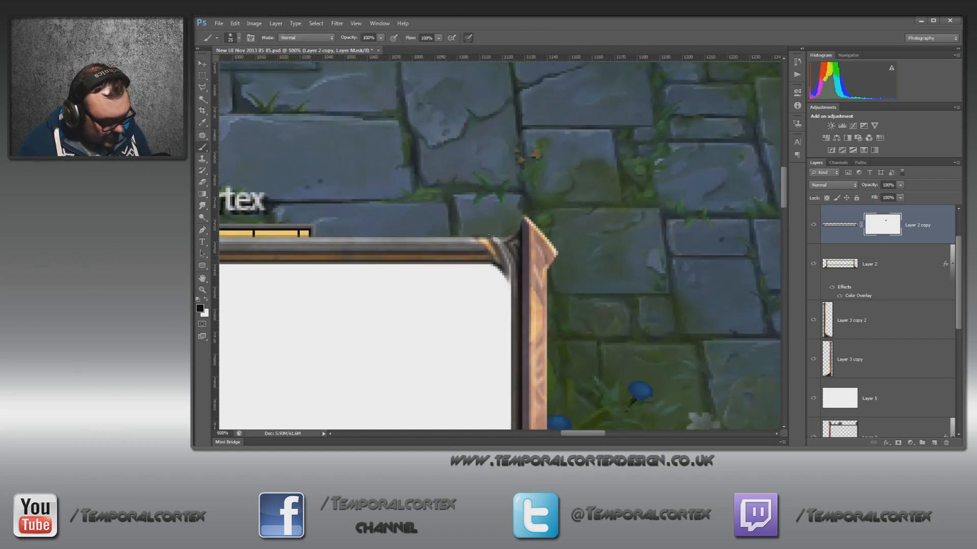
key(bracketleft)
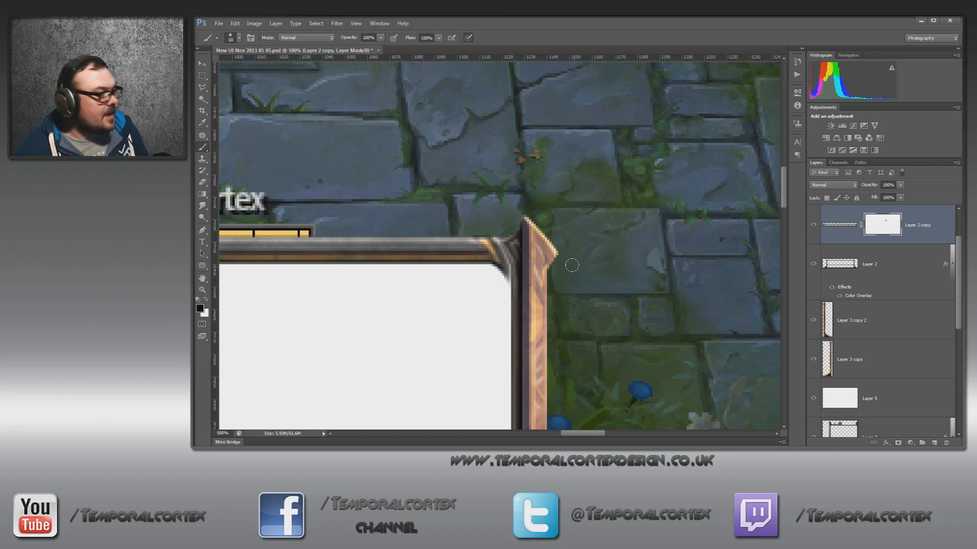
key(x)
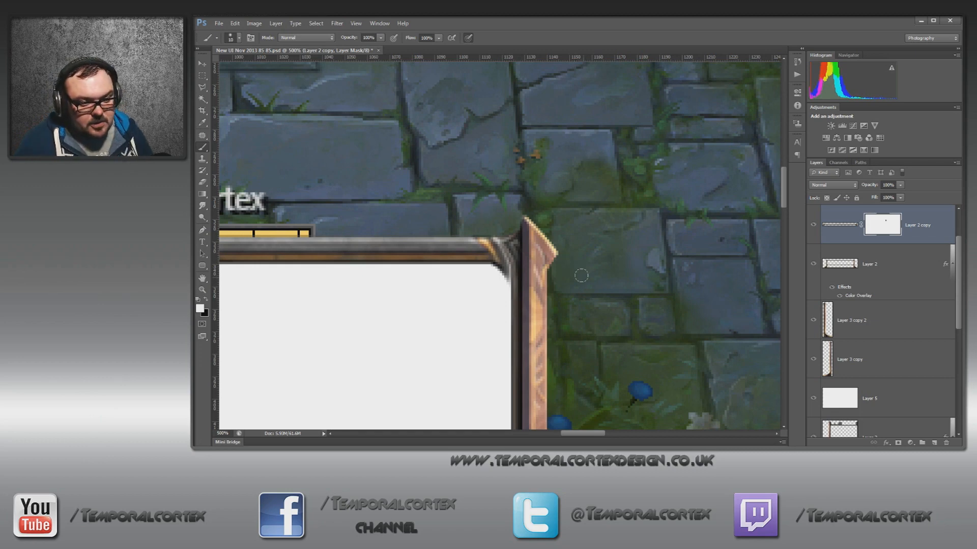
mouse_move(505, 274)
mouse_down()
mouse_move(495, 240)
mouse_move(474, 239)
mouse_move(495, 249)
mouse_move(505, 307)
mouse_up()
key(bracketleft)
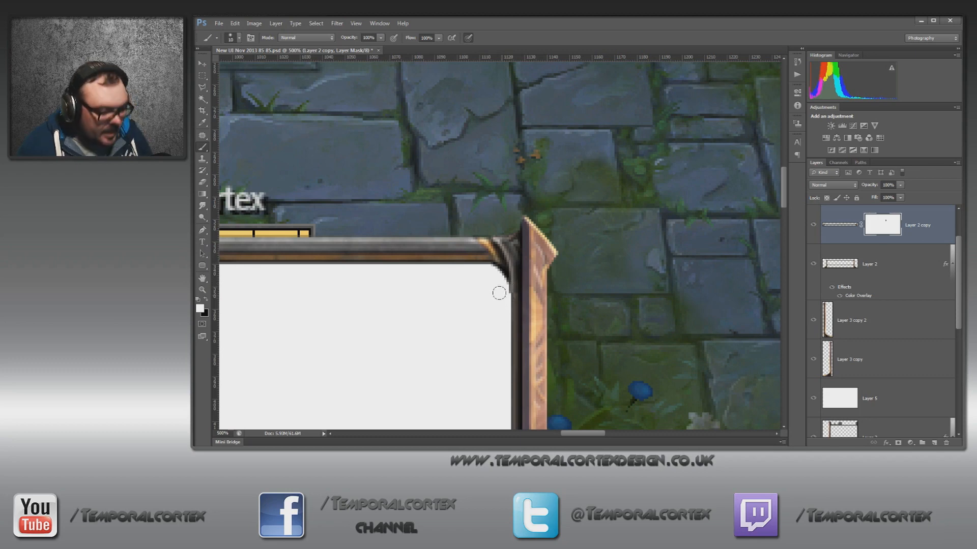
Paint black on the mask over the bar's left end cap to blend it into the left post
key(x)
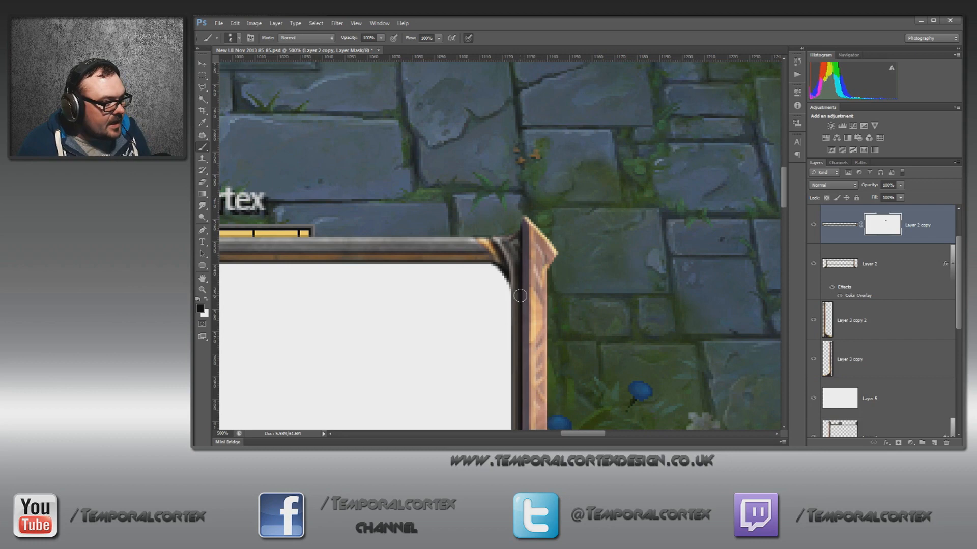
drag(471, 298, 643, 289)
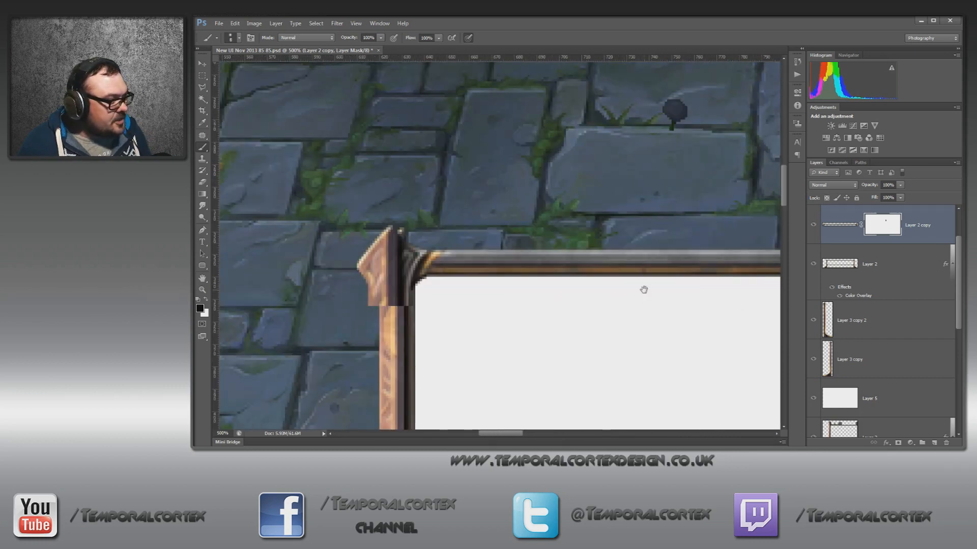
mouse_move(374, 243)
mouse_down()
mouse_move(355, 271)
mouse_move(413, 228)
mouse_move(361, 292)
mouse_move(373, 239)
mouse_move(363, 315)
mouse_move(378, 245)
mouse_move(389, 306)
mouse_move(395, 271)
mouse_up()
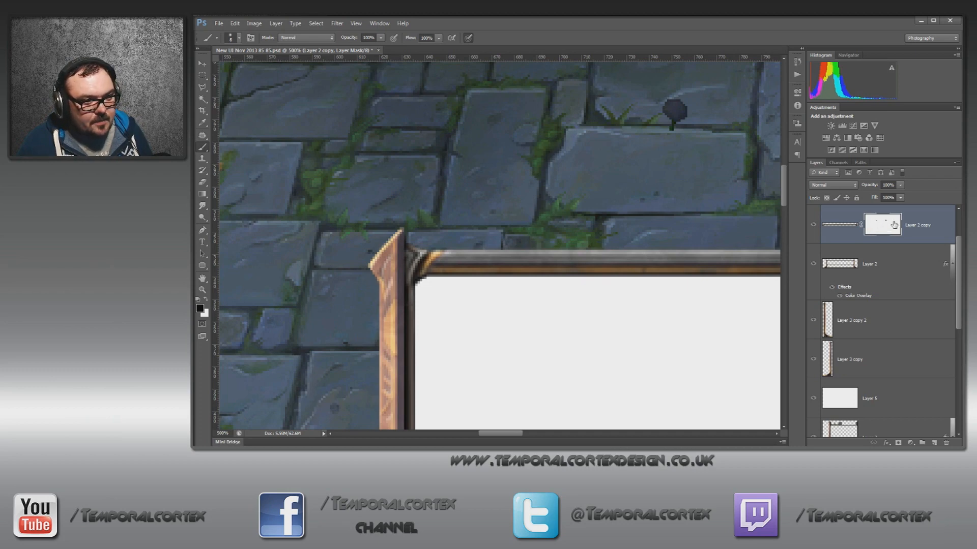
key(z)
right_click(541, 253)
click(540, 253)
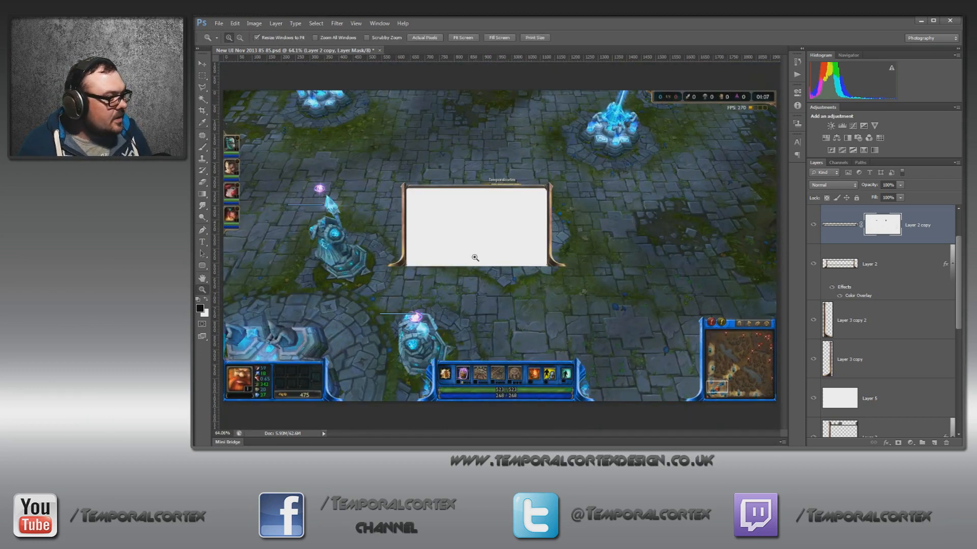
Duplicate the masked top bar, flip the copy vertically and move it onto the white rectangle's bottom edge
click(579, 282)
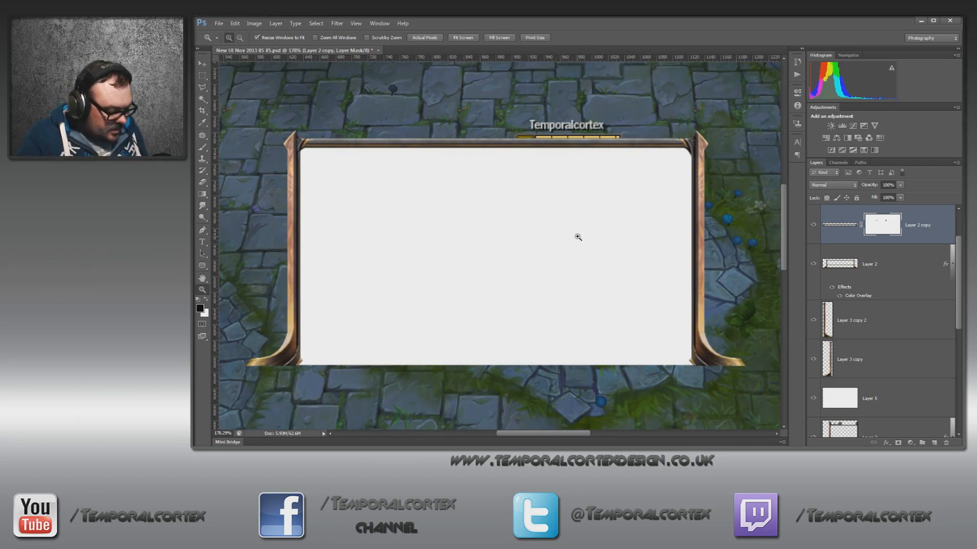
key(ctrl+j)
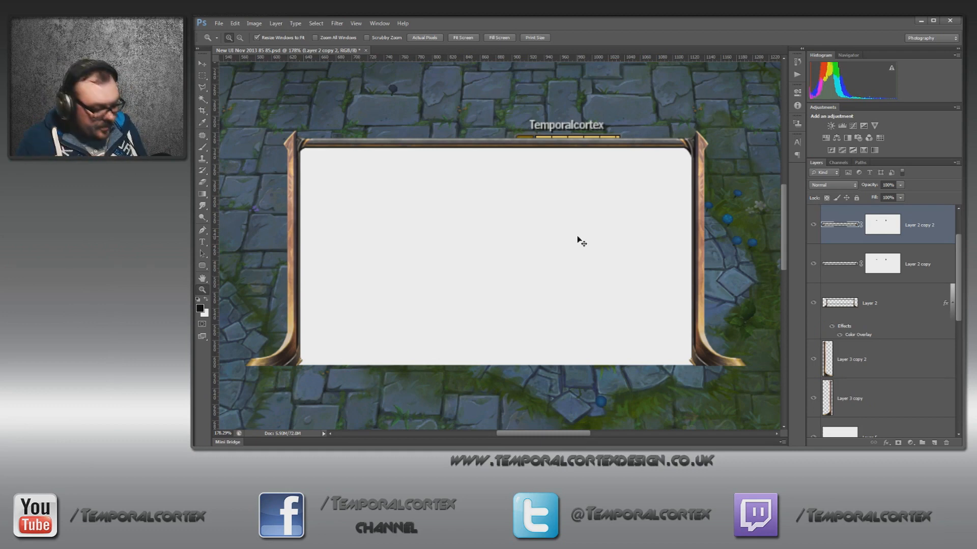
key(ctrl+t)
right_click(631, 140)
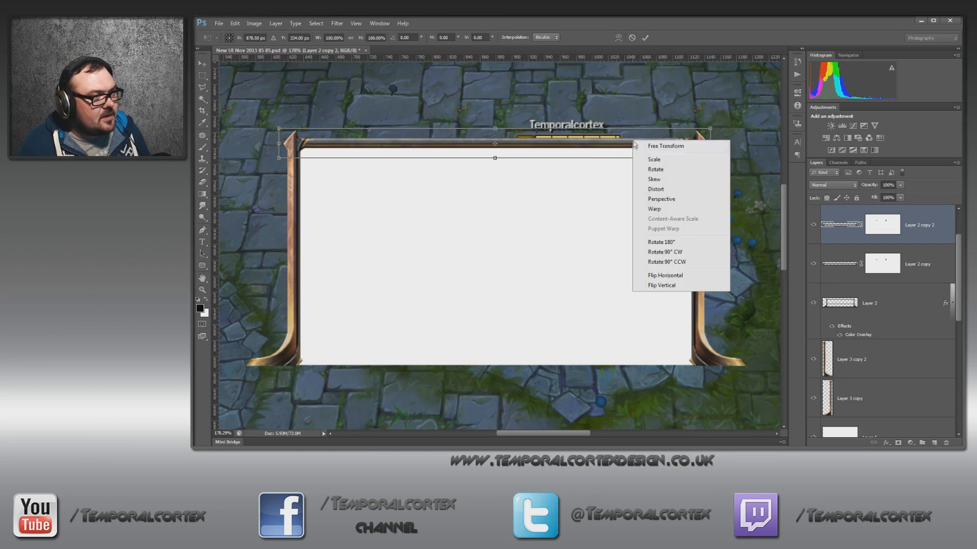
click(671, 282)
drag(595, 153, 587, 367)
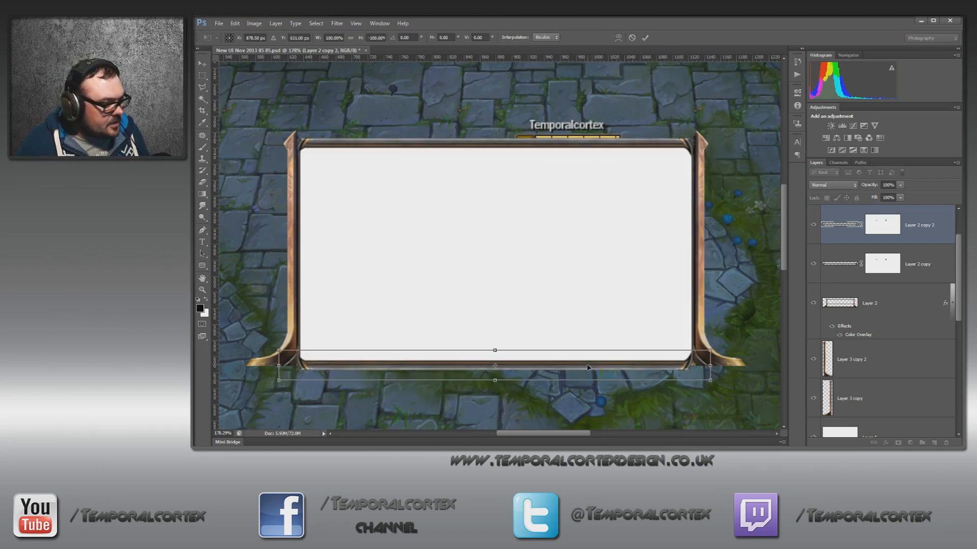
key(Return)
Examine how the flipped bottom bar joins the left and right posts, and check the overall frame
key(z)
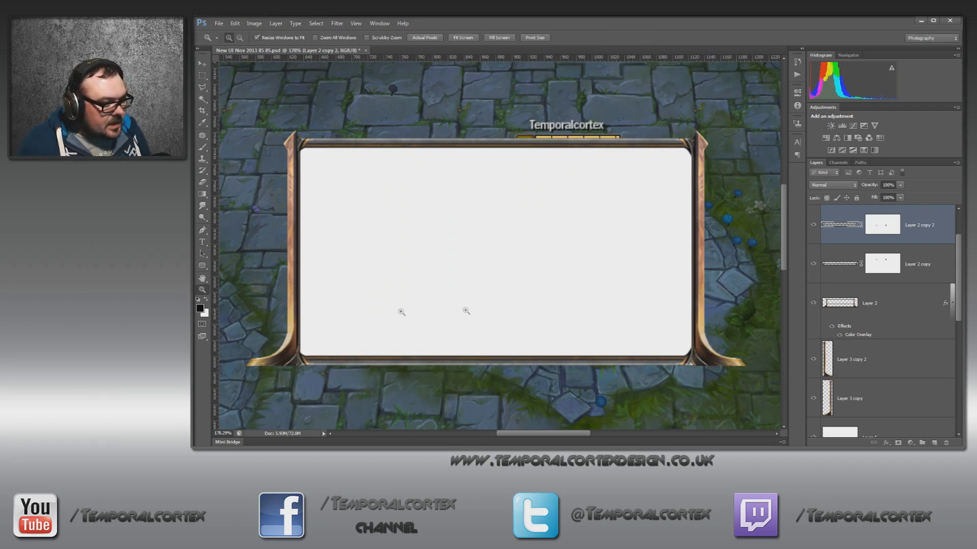
click(317, 358)
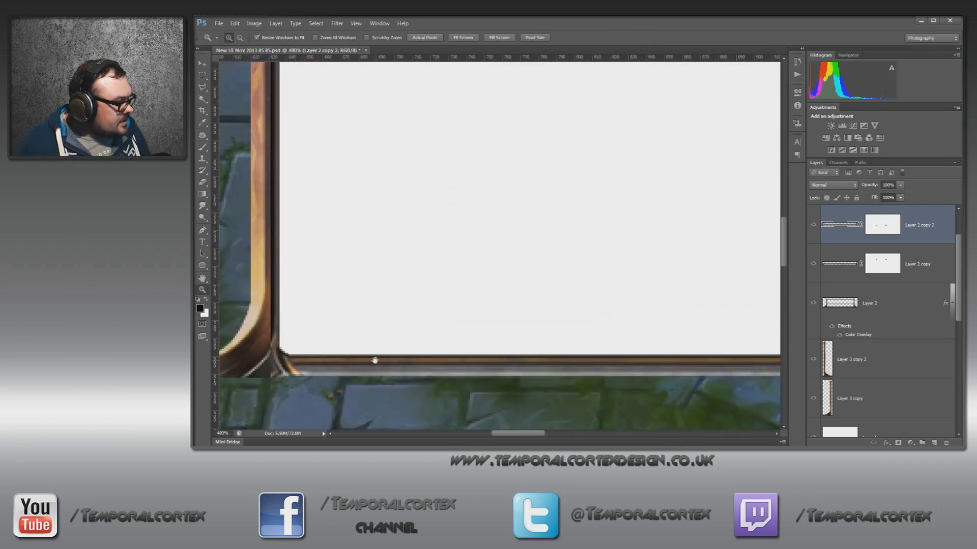
click(379, 355)
click(877, 225)
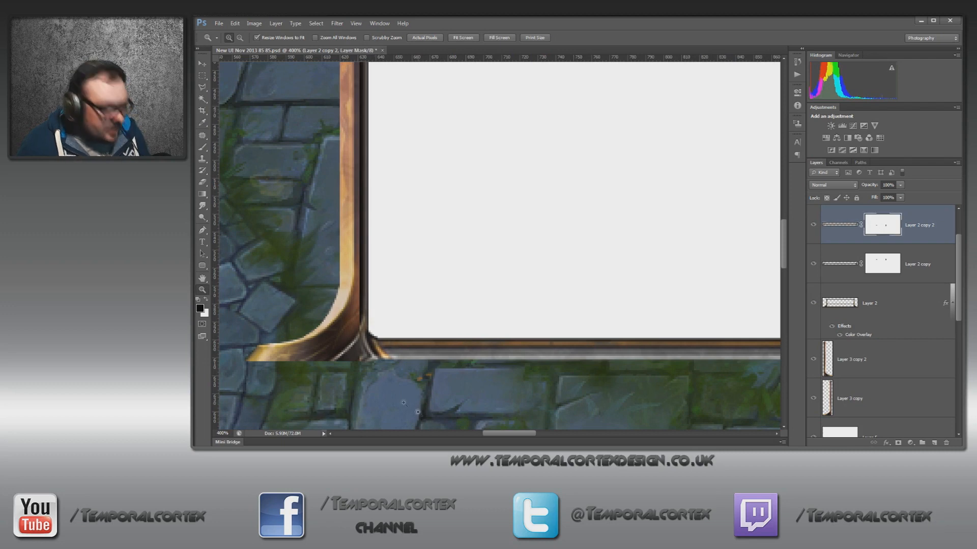
key(b)
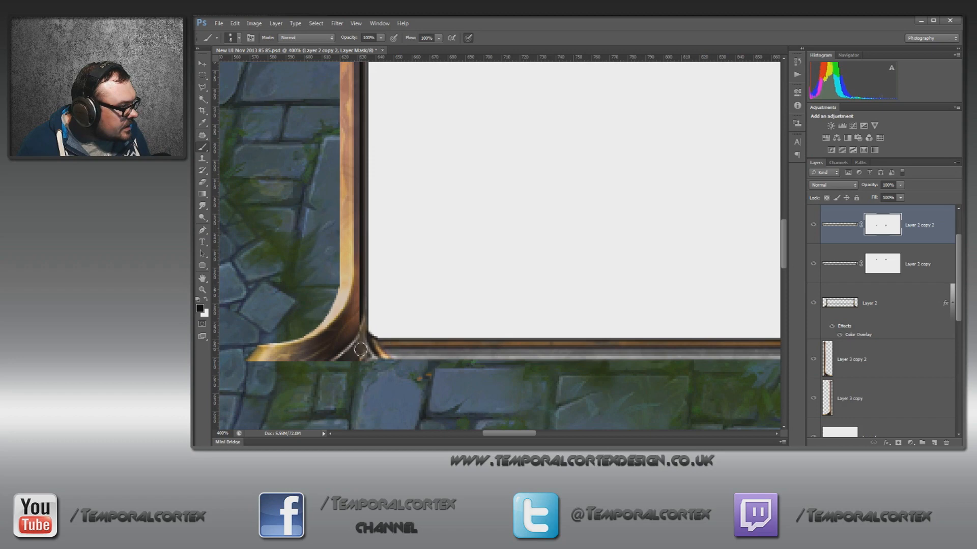
scroll(378, 356, right, 10)
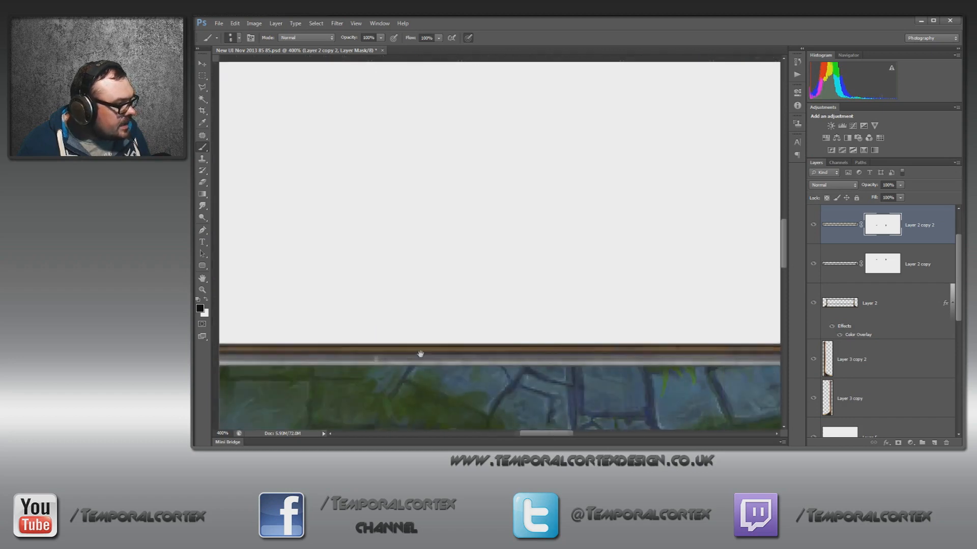
key(x)
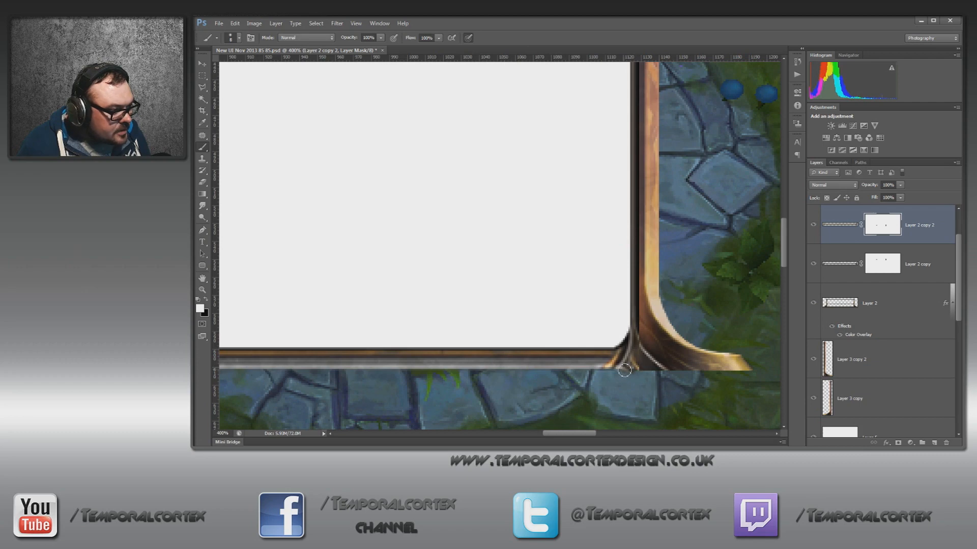
key(x)
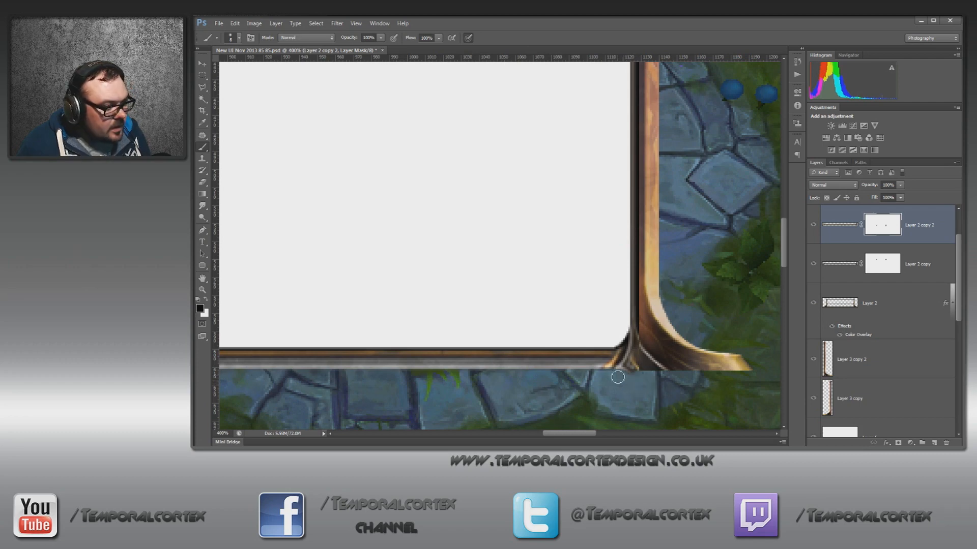
key(z)
right_click(477, 297)
click(516, 303)
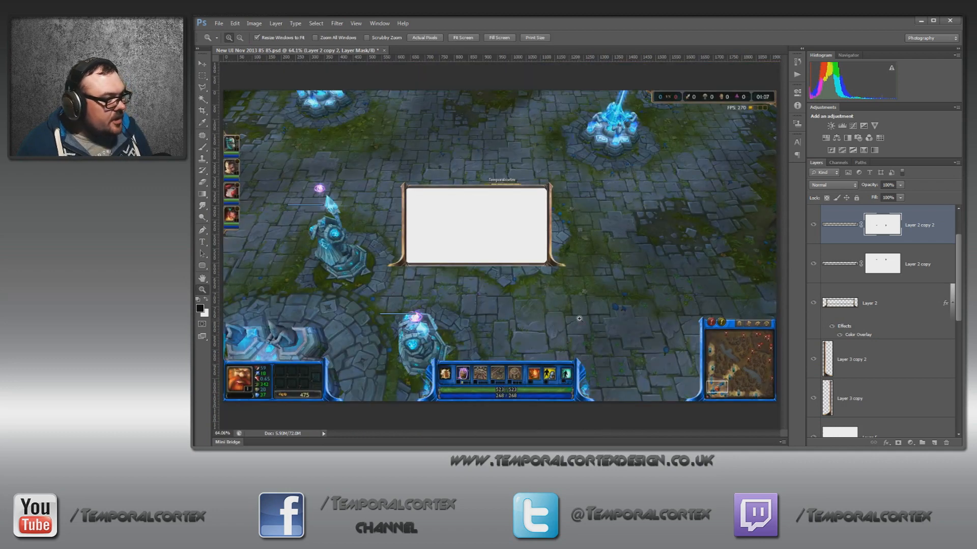
drag(370, 167, 573, 273)
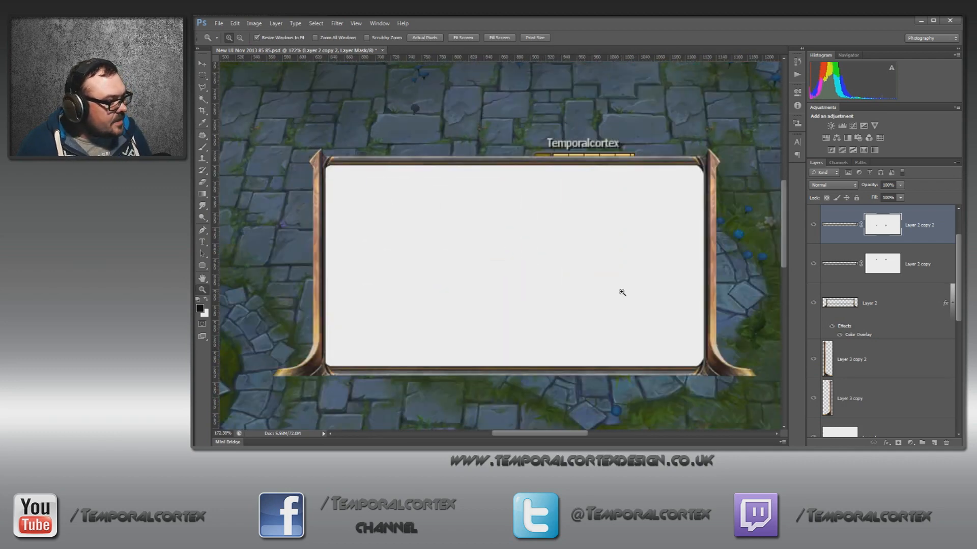
Group the two masked bar layers with the two post copies in the layer stack and merge all four into one layer
click(826, 362)
shift+click(832, 398)
drag(828, 351, 842, 286)
click(842, 286)
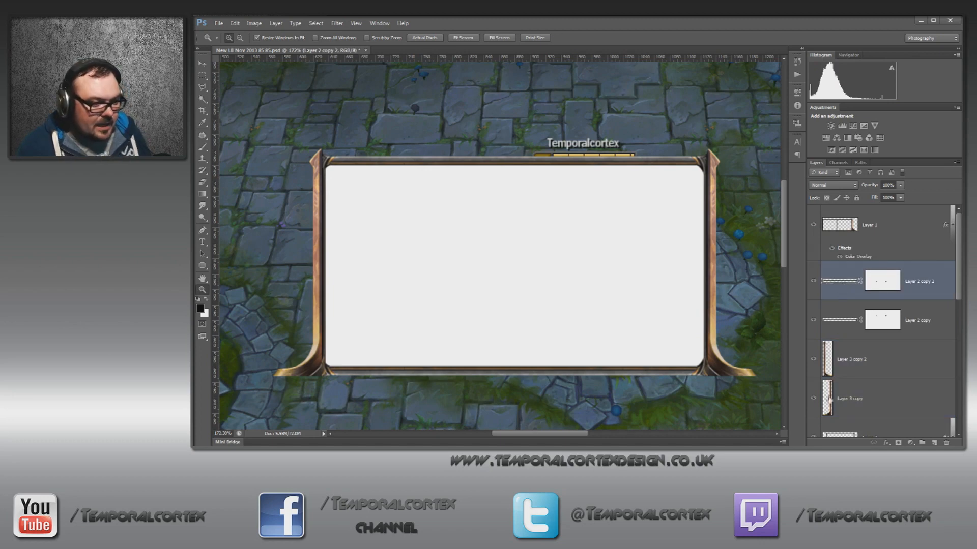
shift+click(830, 400)
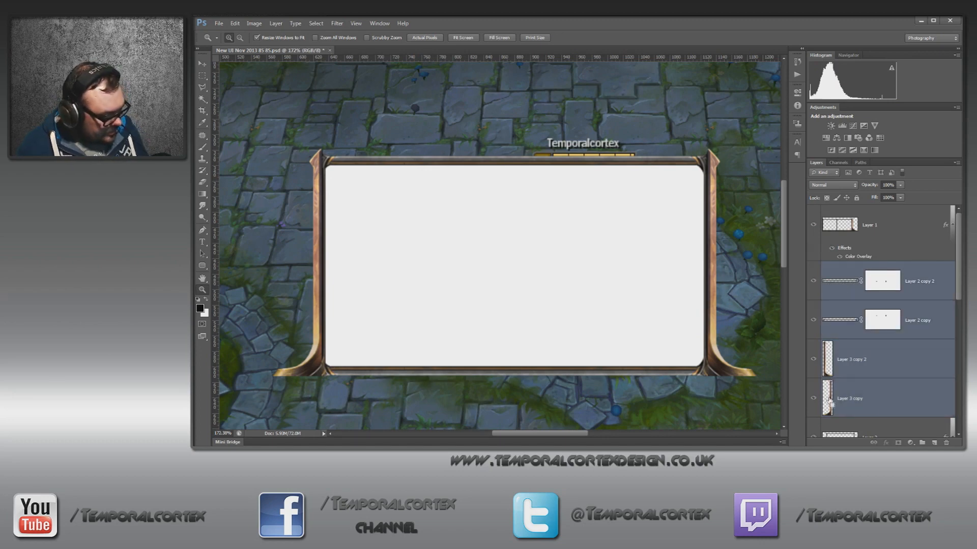
key(ctrl+e)
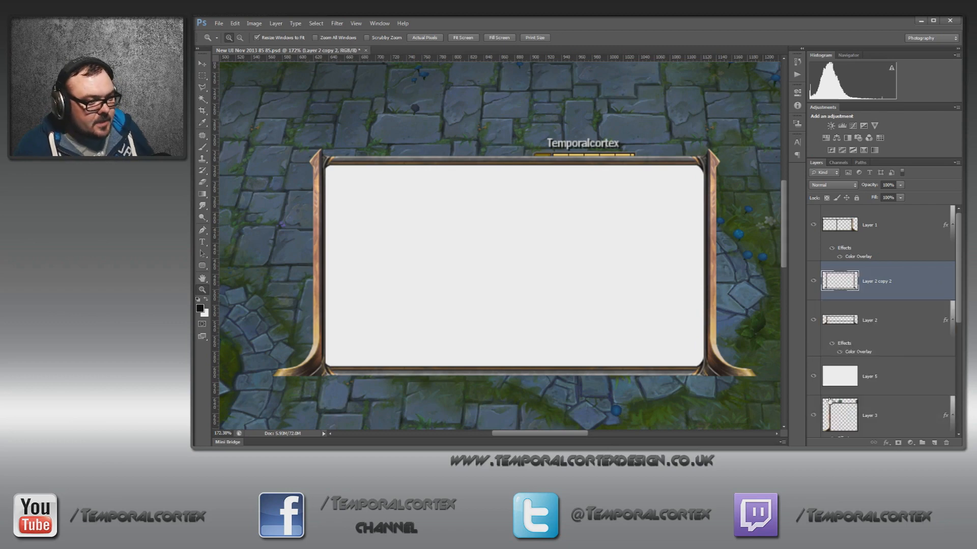
Hide the white Layer 5 rectangle and move the merged frame up and slightly left around the character
click(813, 377)
key(v)
drag(720, 353, 704, 332)
Copy the Color Overlay layer style from Layer 2 and paste it onto the merged frame layer
right_click(857, 351)
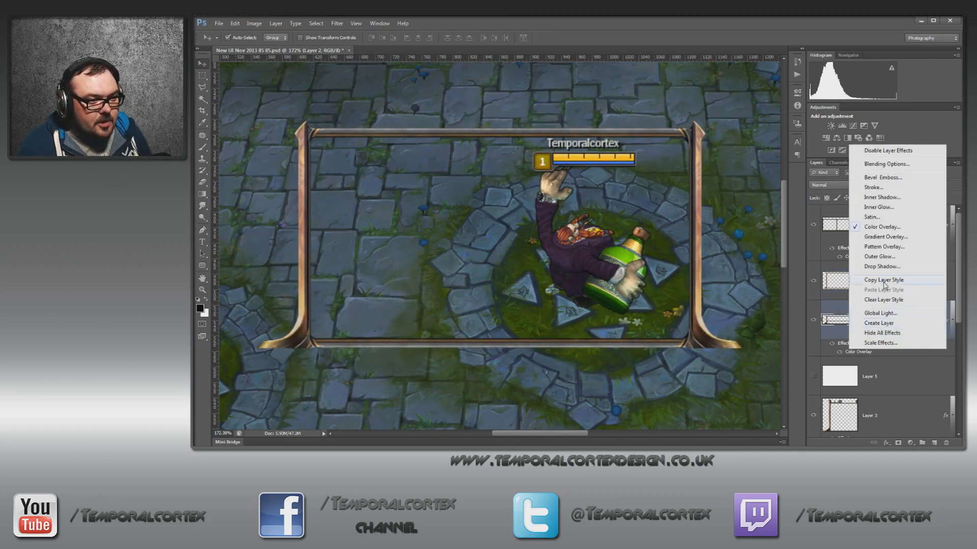
click(884, 283)
right_click(870, 281)
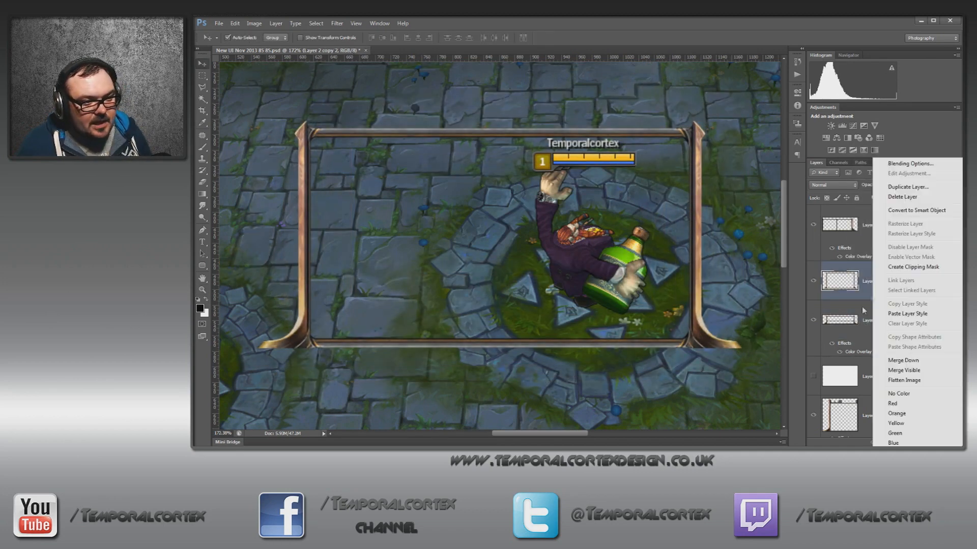
click(905, 315)
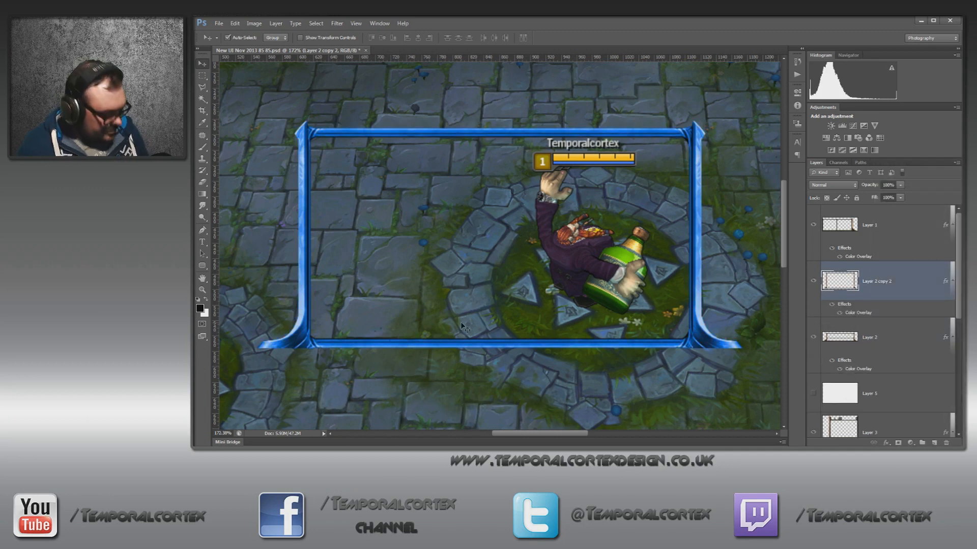
Duplicate the Layer 4 copy fin ornament and place it behind the upper outer edge of the frame's right post
scroll(904, 368, down, 3)
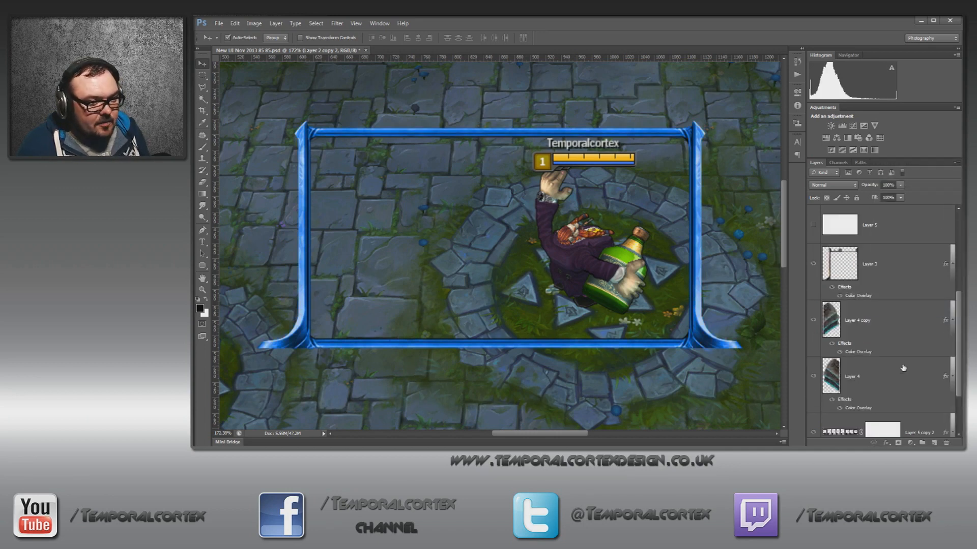
click(837, 329)
key(z)
right_click(467, 328)
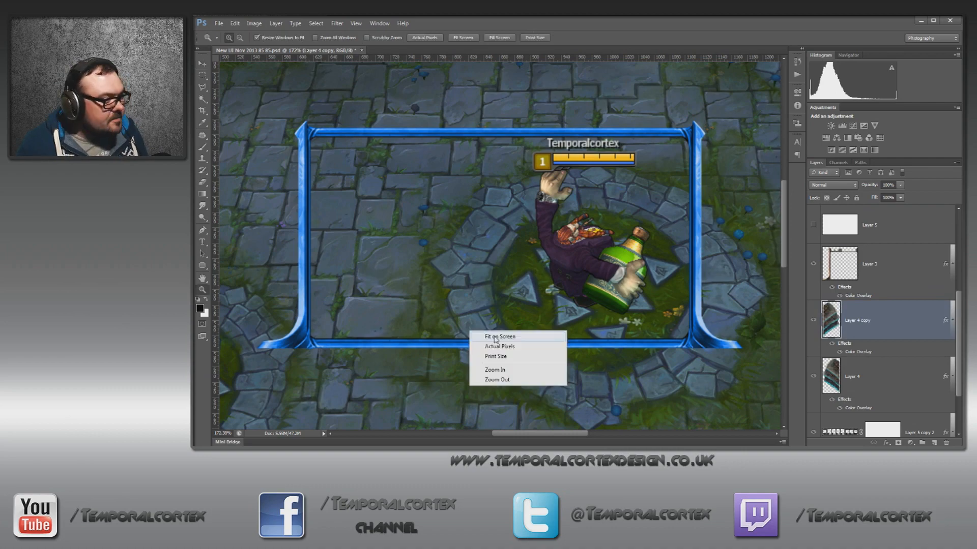
click(483, 332)
key(v)
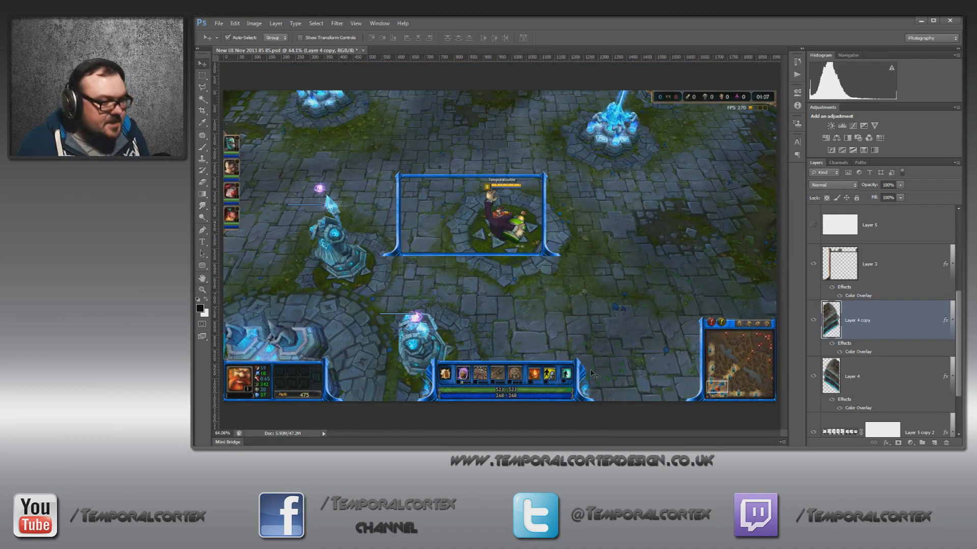
key(ctrl+j)
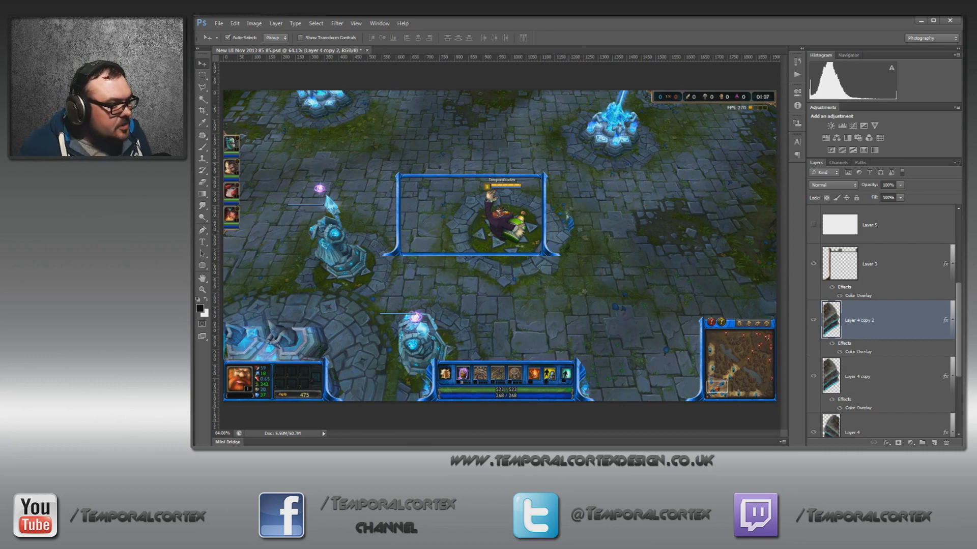
Duplicate the fin ornament again, flip the copy horizontally and move it to the upper outer edge of the left post
key(ctrl+j)
key(ctrl+t)
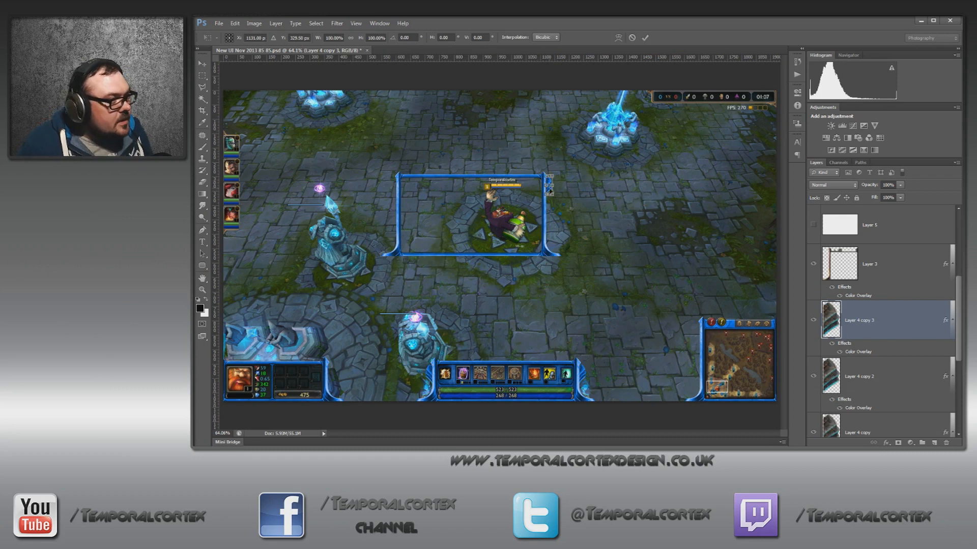
right_click(548, 190)
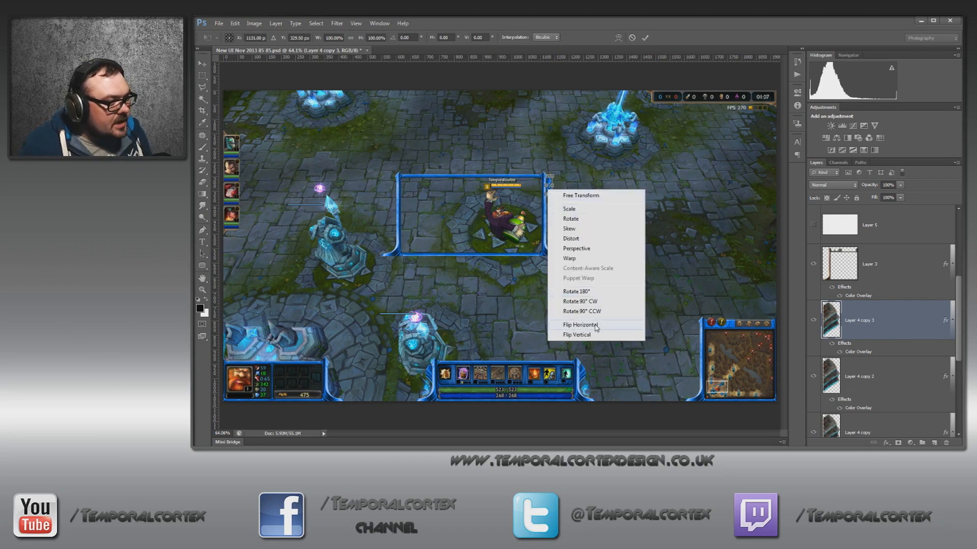
click(598, 328)
drag(549, 191, 394, 194)
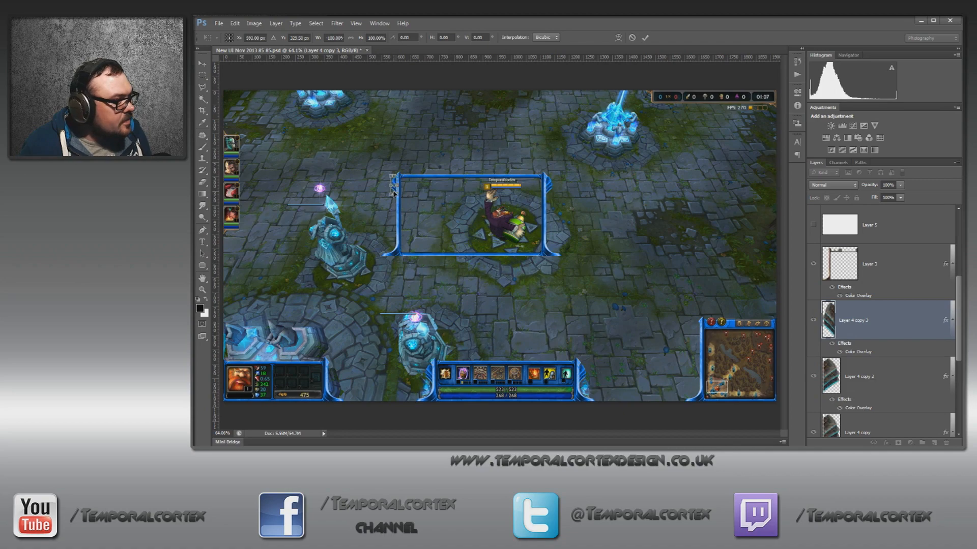
key(Return)
Add a layer mask to the left fin ornament and paint black to trim away its lower outer ridge
key(z)
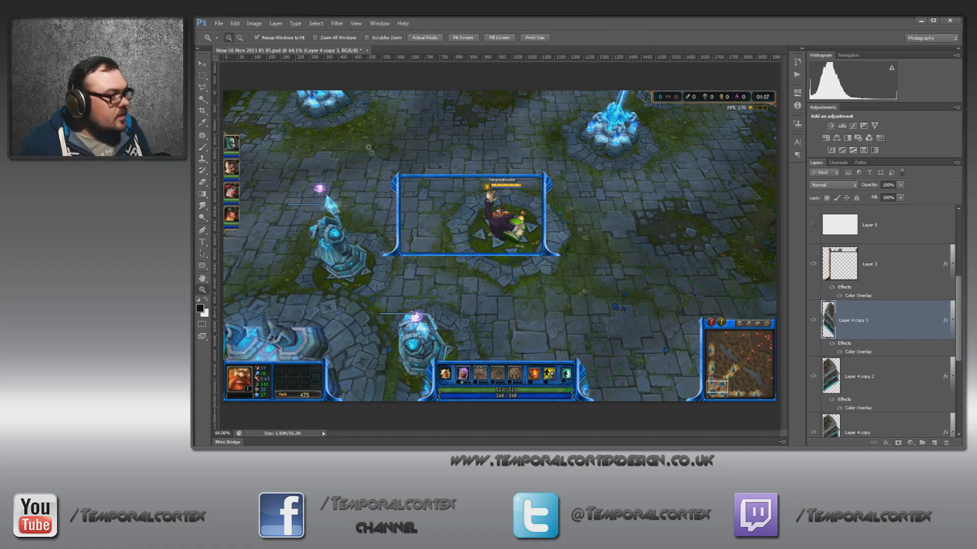
drag(369, 151, 433, 246)
click(492, 190)
click(472, 218)
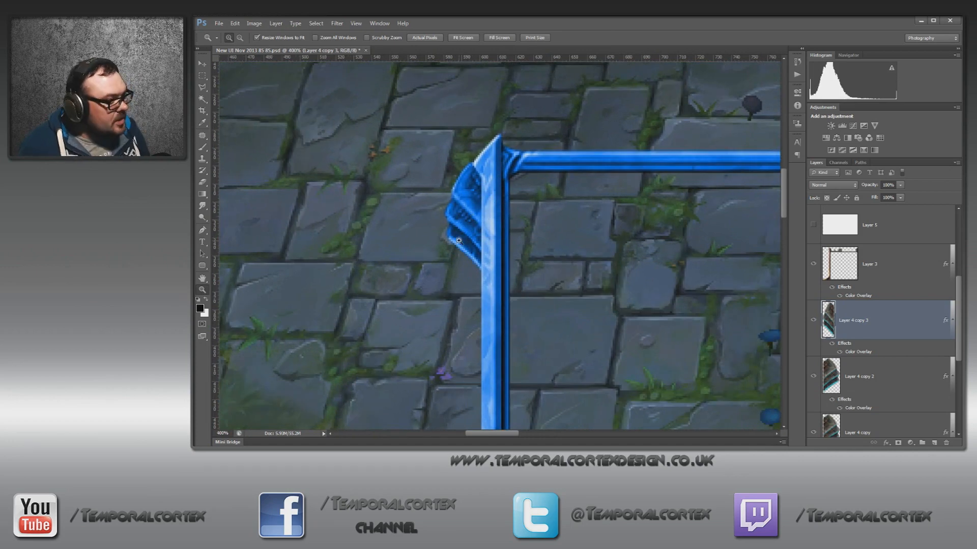
click(898, 443)
key(b)
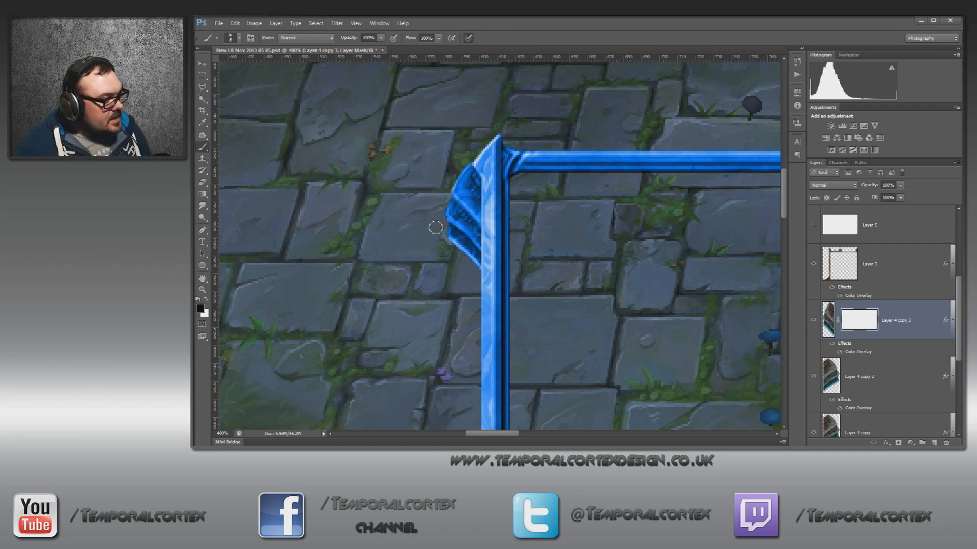
drag(443, 230, 477, 265)
mouse_move(441, 227)
mouse_down()
mouse_move(481, 268)
mouse_move(440, 226)
mouse_up()
Delete the unmasked fin ornament beside the right post
drag(689, 283, 652, 282)
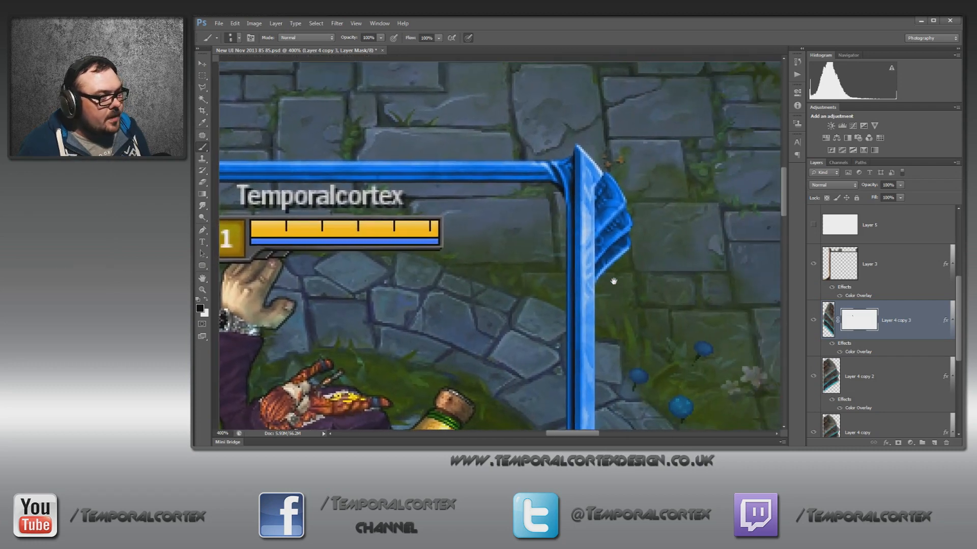
key(v)
click(617, 252)
key(Delete)
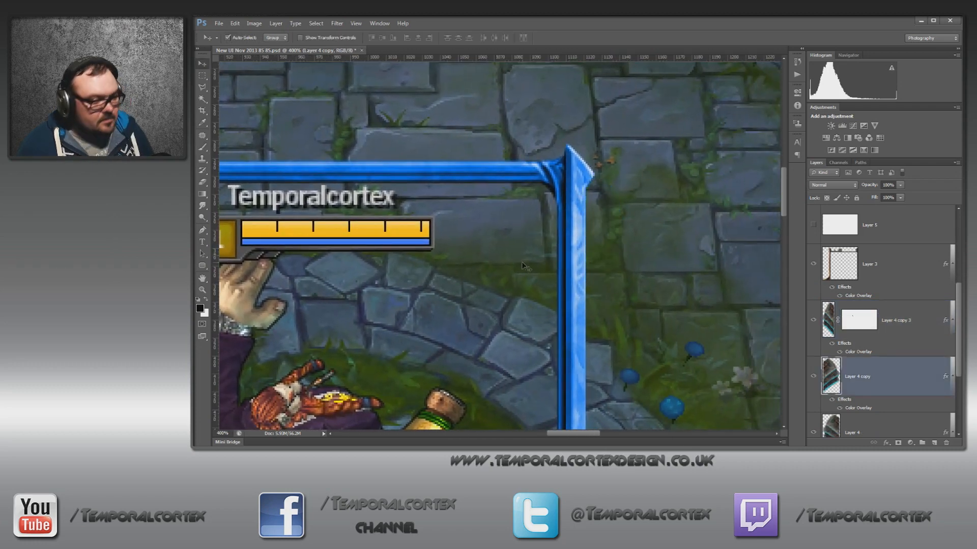
Duplicate the masked left fin ornament, flip the copy horizontally and place it at the same height beside the right post
drag(395, 273, 709, 288)
key(alt+bracketright)
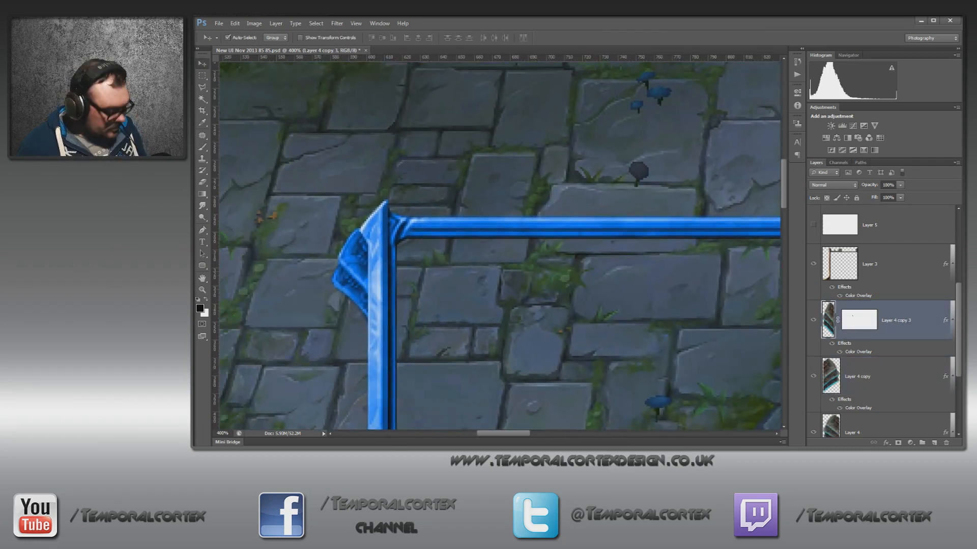
key(ctrl+j)
key(ctrl+t)
right_click(360, 330)
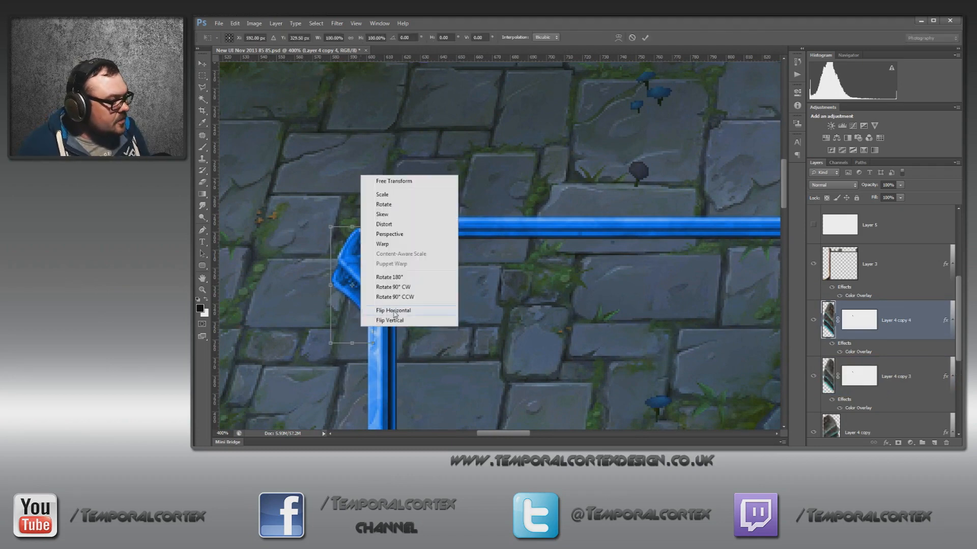
click(394, 310)
drag(358, 331, 713, 331)
drag(721, 365, 316, 331)
drag(253, 293, 686, 295)
drag(722, 342, 437, 351)
drag(390, 295, 594, 300)
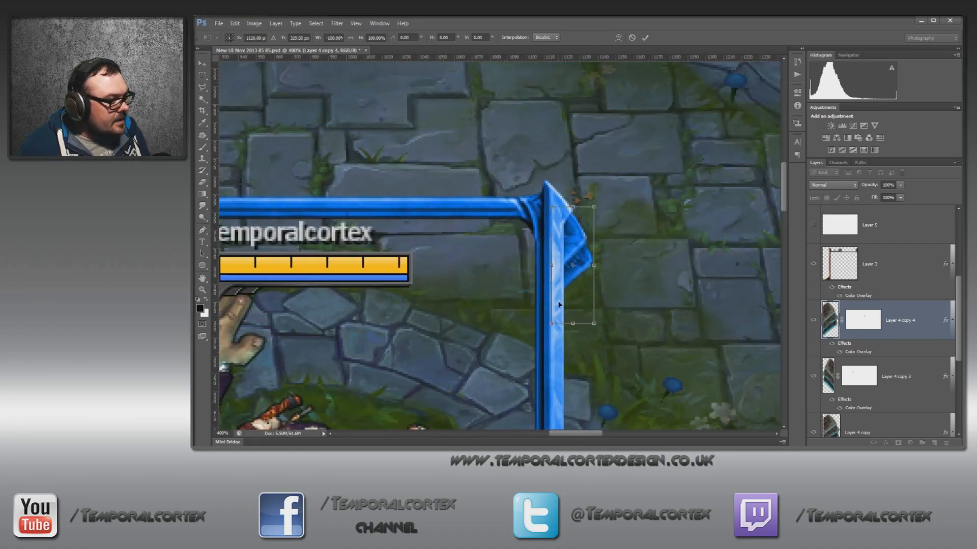
key(Return)
key(z)
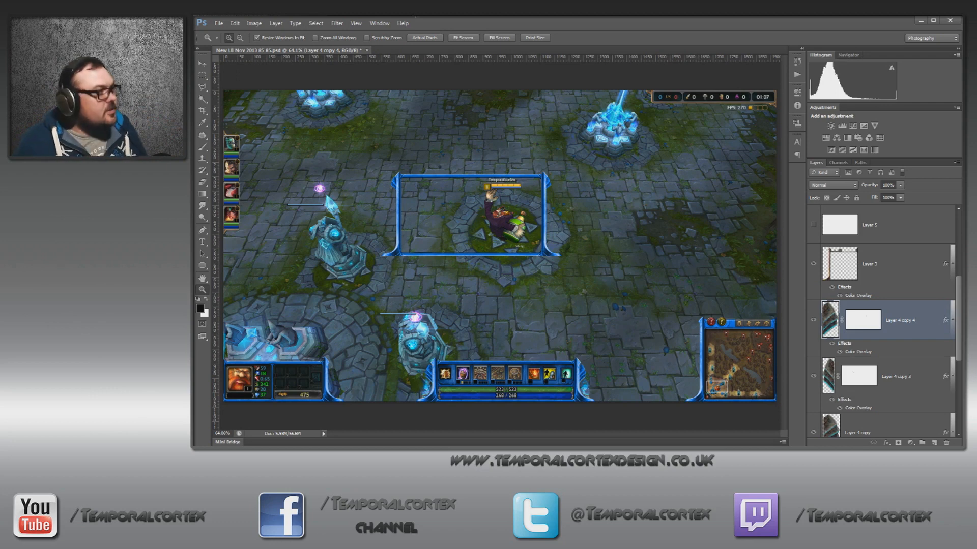
click(219, 23)
click(234, 133)
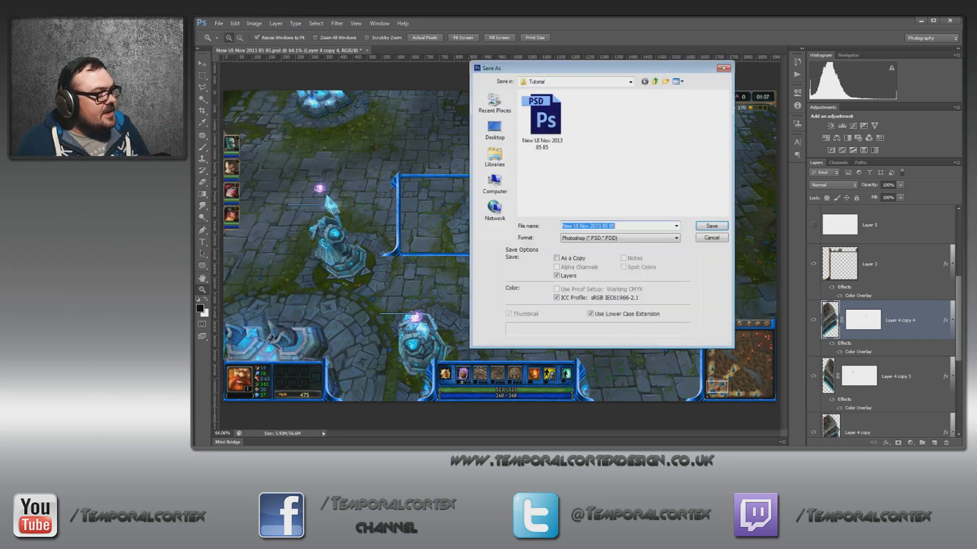
click(620, 238)
click(620, 238)
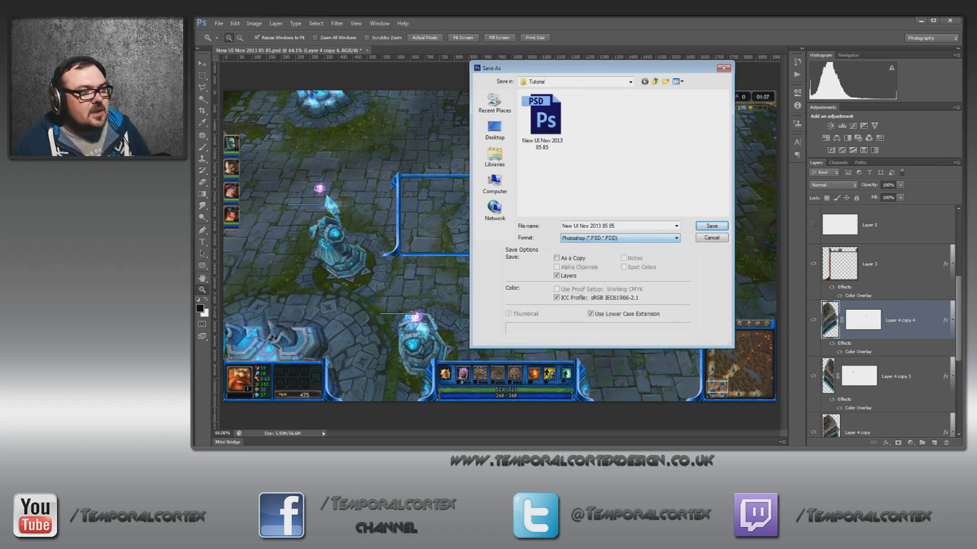
click(712, 238)
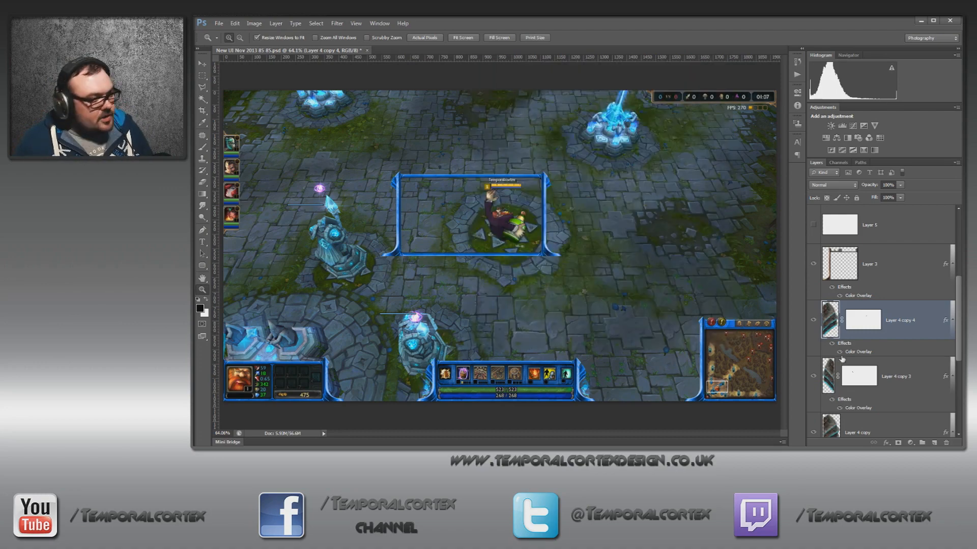
scroll(842, 364, down, 4)
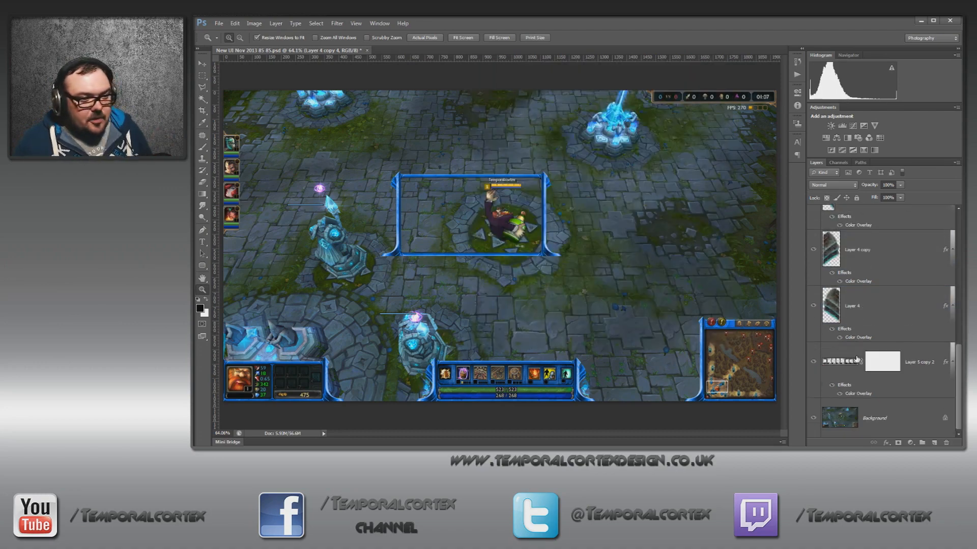
click(814, 418)
key(ctrl+shift+s)
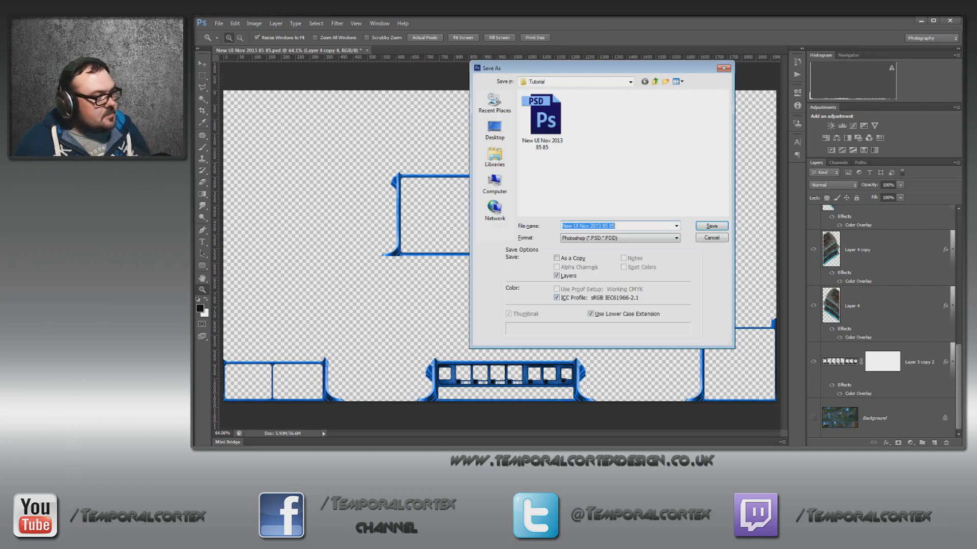
click(620, 238)
click(605, 344)
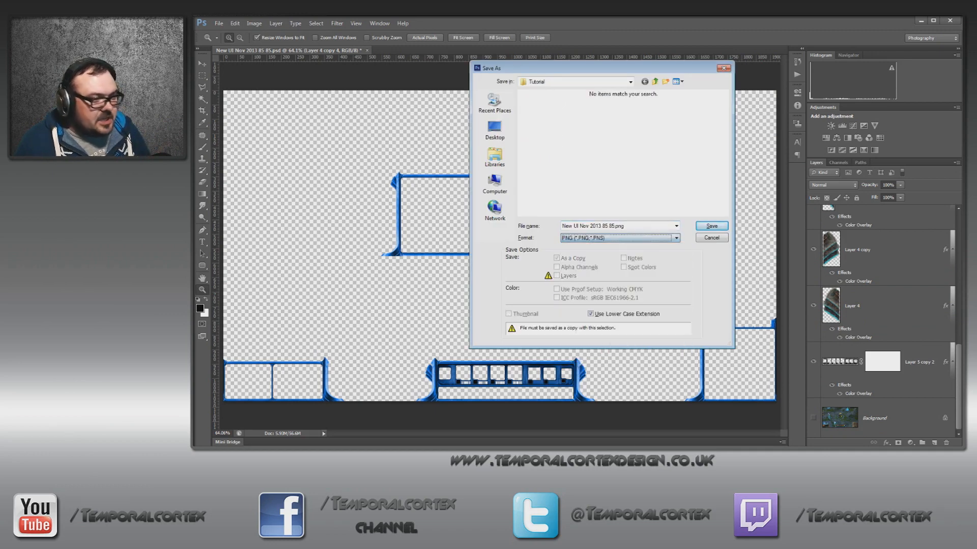
click(715, 238)
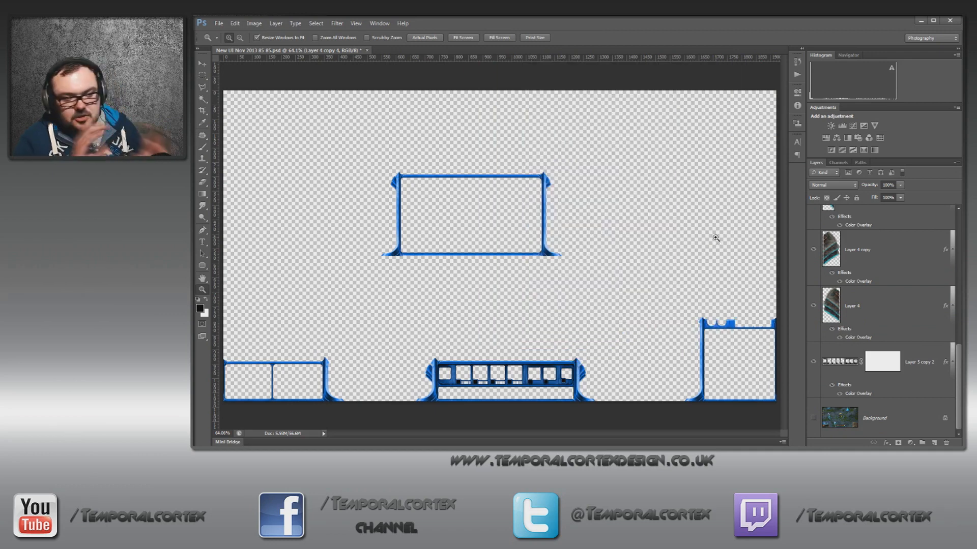
click(813, 418)
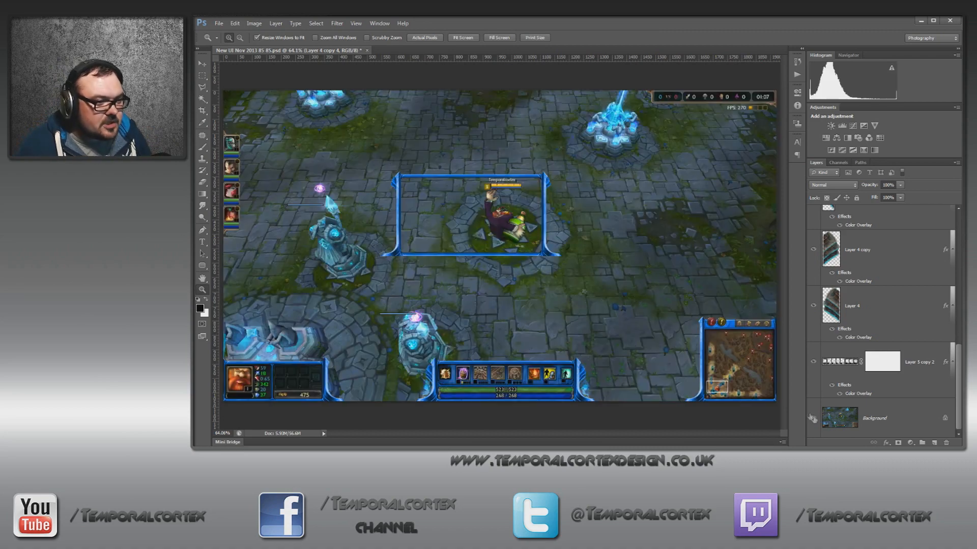
Add a black Solid Color fill layer above the frame layers and invert its layer mask to hide the fill
drag(279, 122, 199, 249)
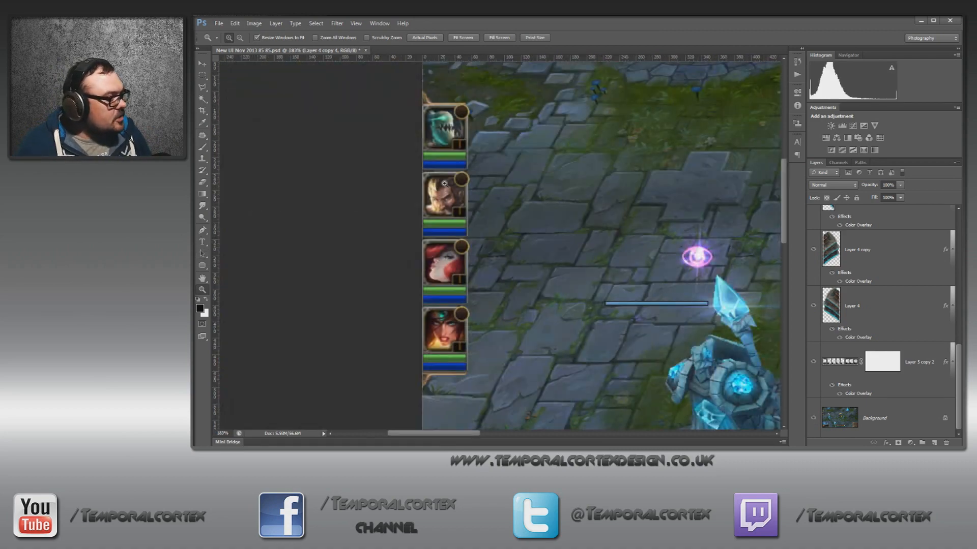
click(444, 184)
click(444, 184)
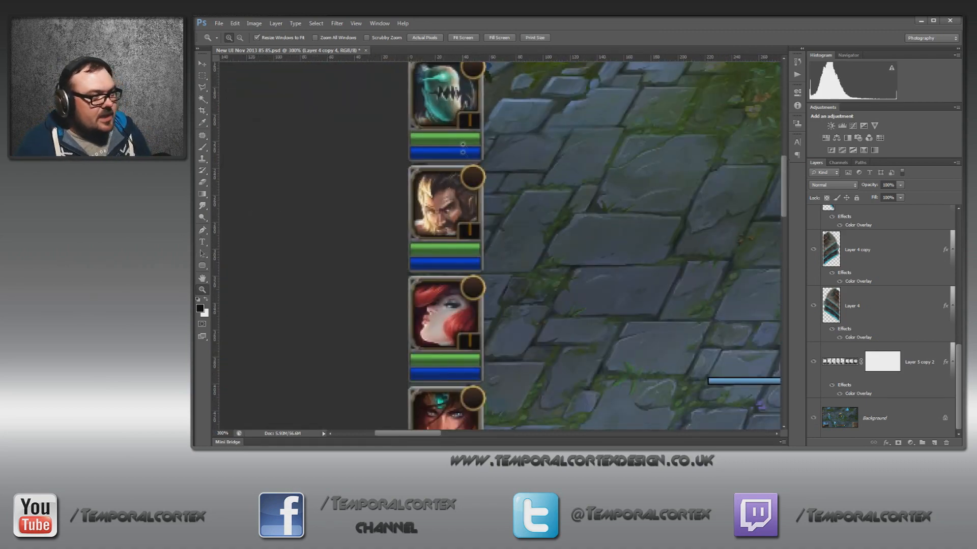
drag(463, 144, 468, 226)
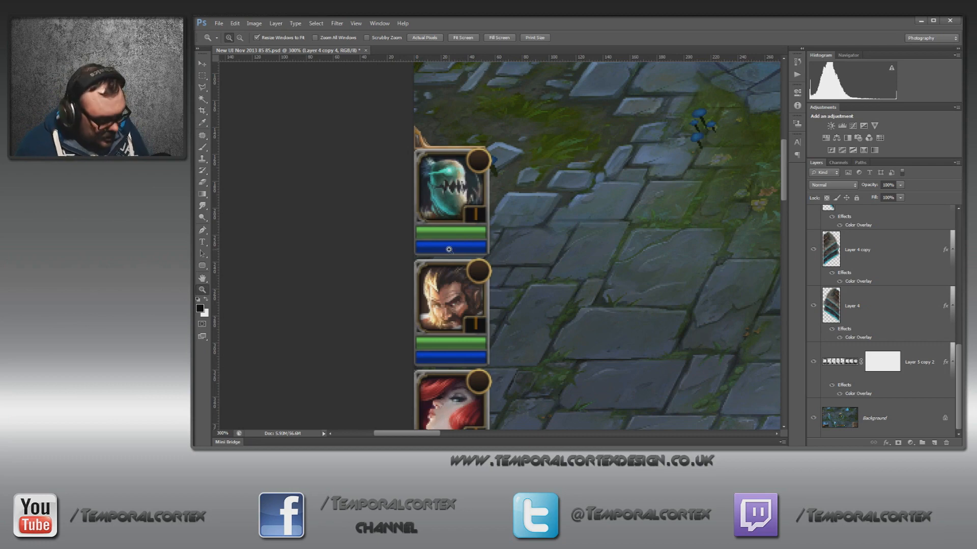
key(l)
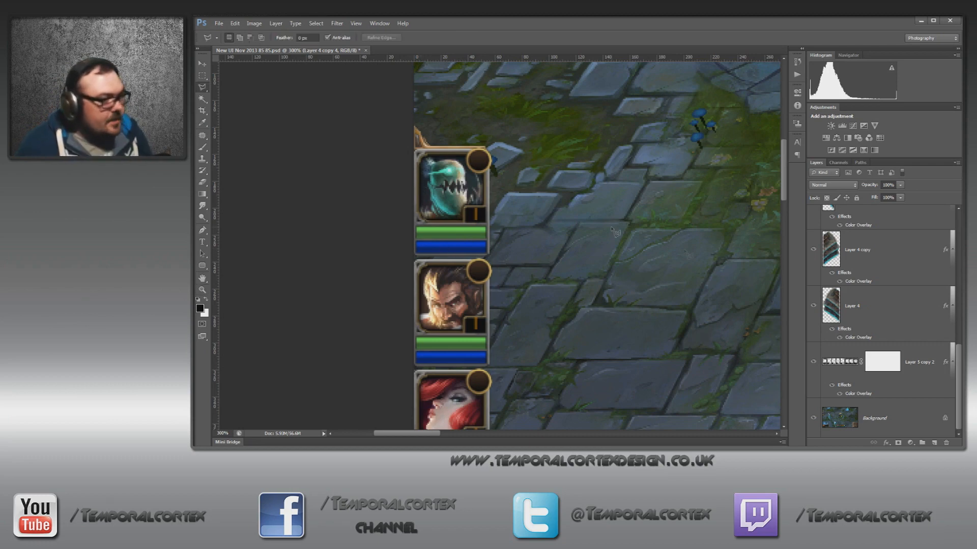
click(912, 443)
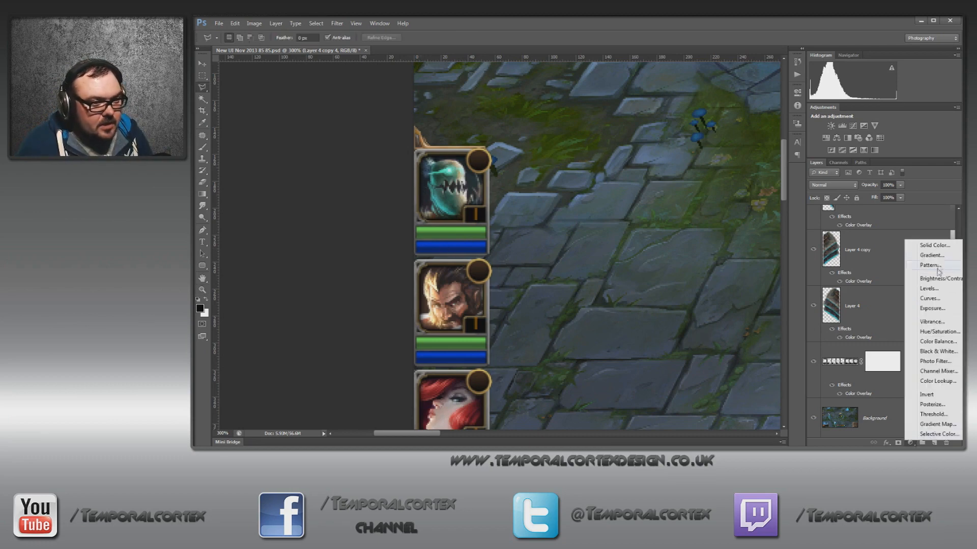
click(910, 444)
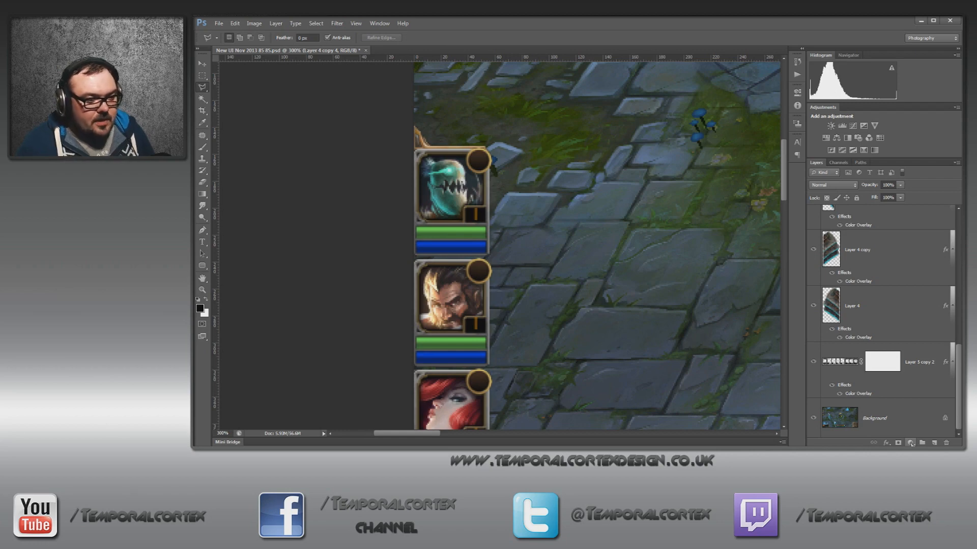
click(910, 444)
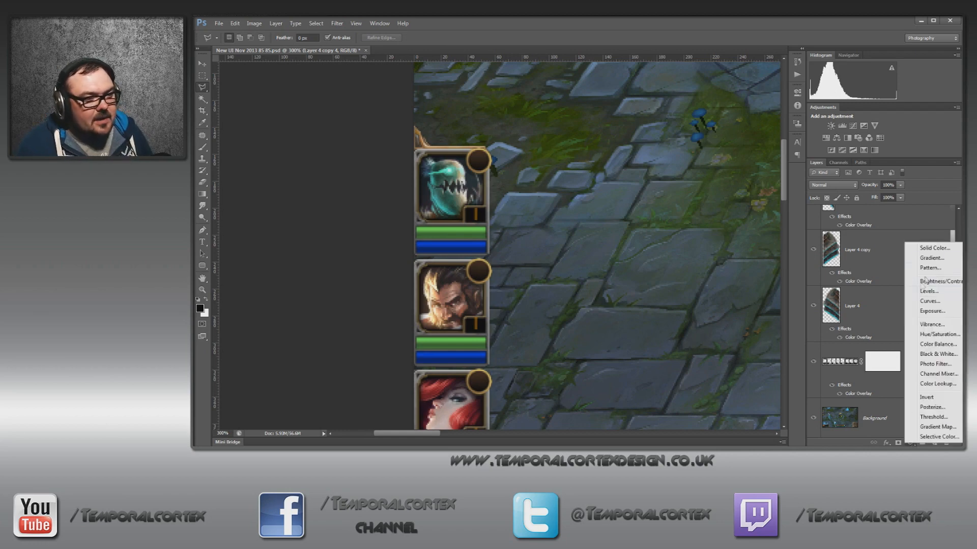
click(931, 247)
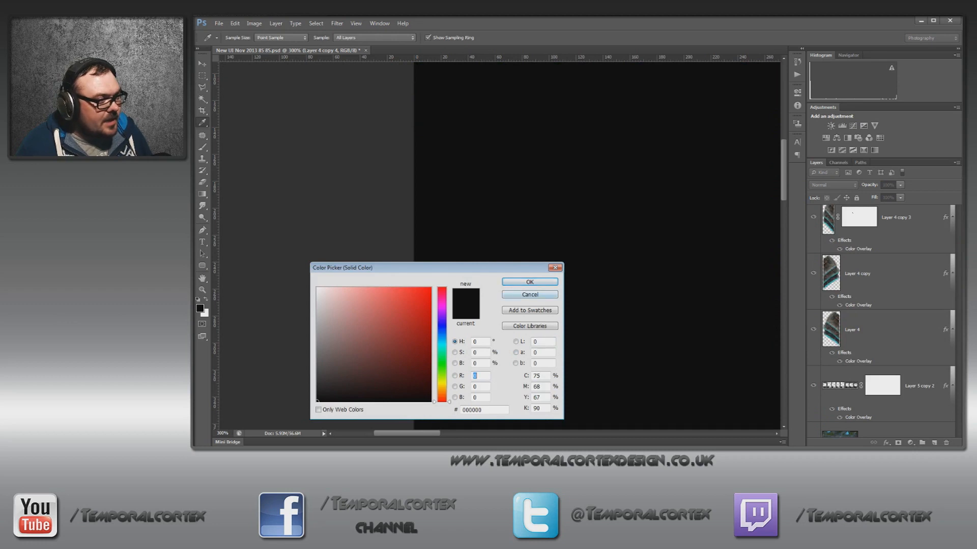
click(530, 281)
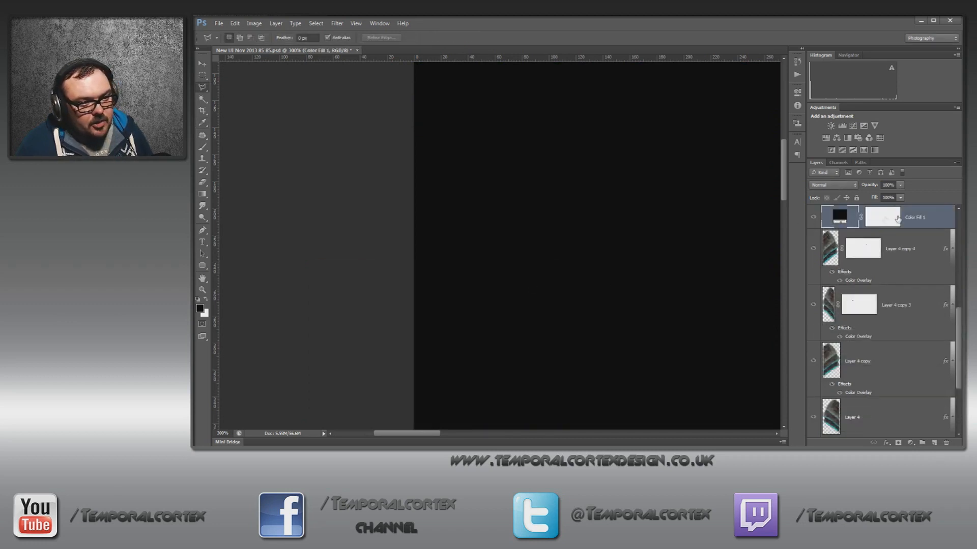
click(890, 218)
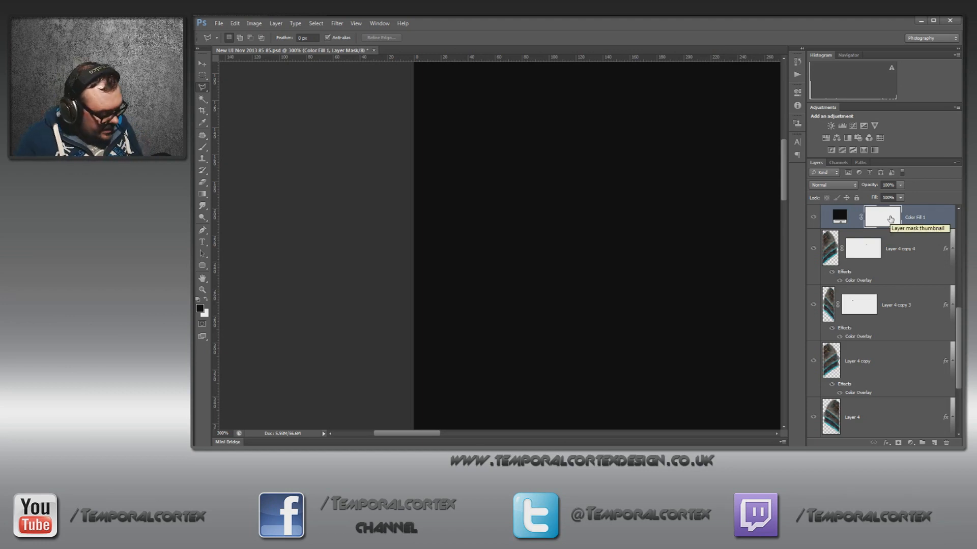
key(ctrl+i)
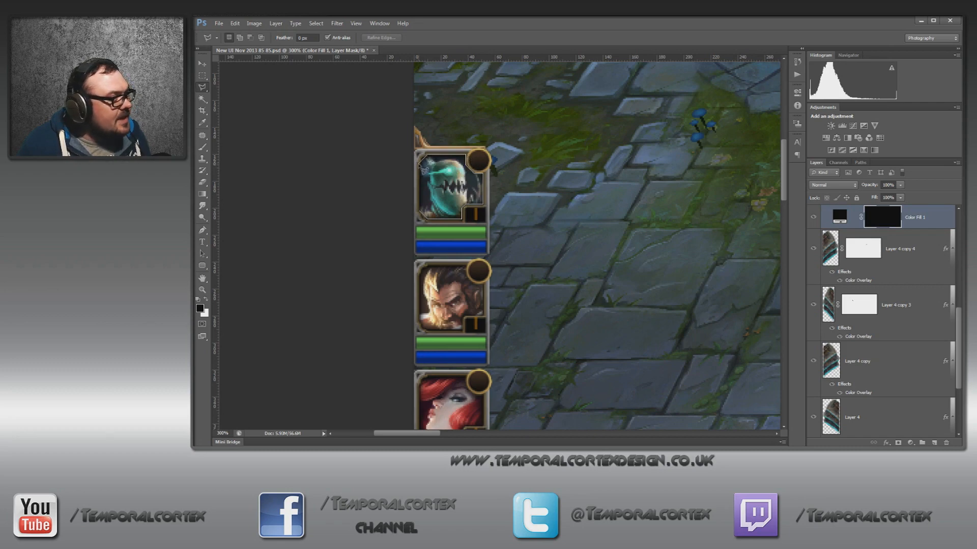
Outline the inside of the top champion portrait with the Polygonal Lasso and fill that area white on the fill layer's mask
click(419, 164)
click(420, 212)
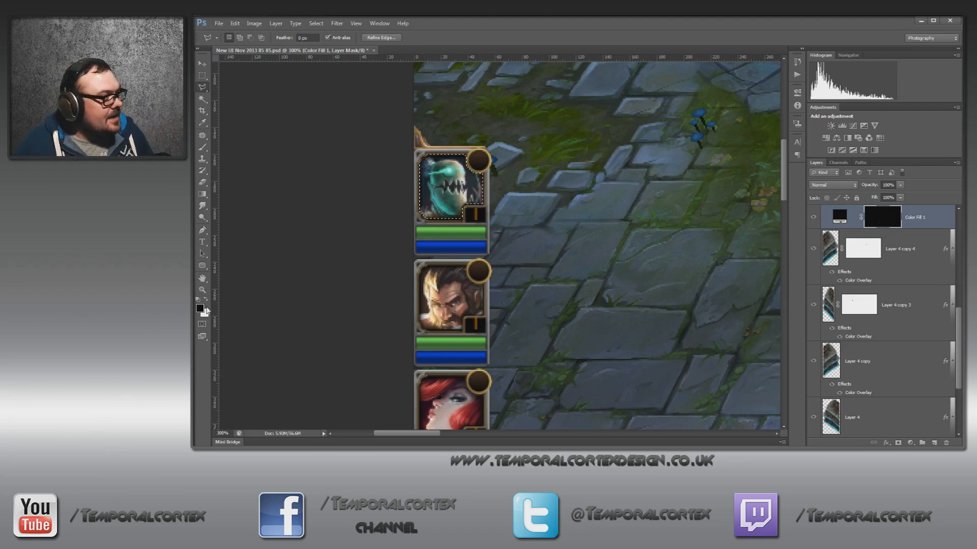
key(Delete)
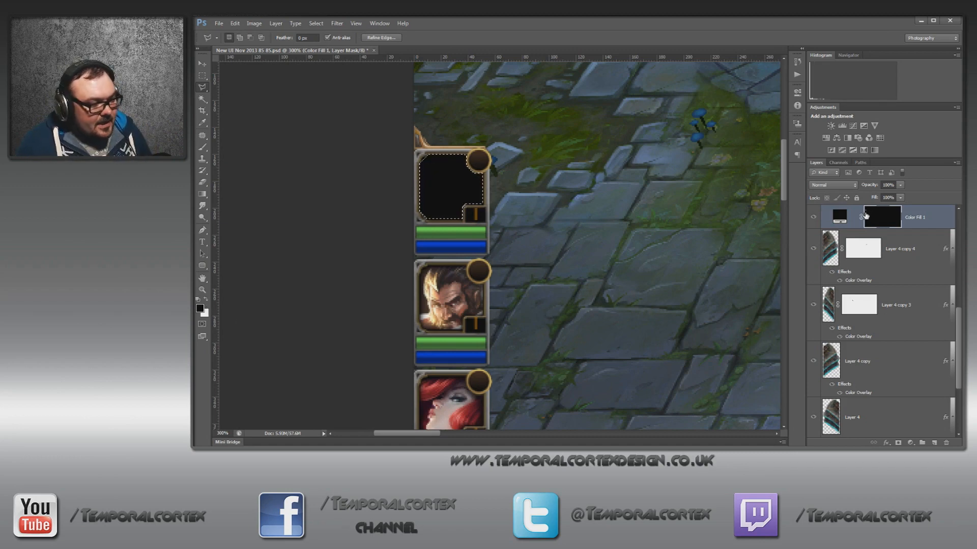
Select the small level box beneath the top portrait with a rectangular marquee, fill it white on the mask and deselect
key(m)
key(ctrl+d)
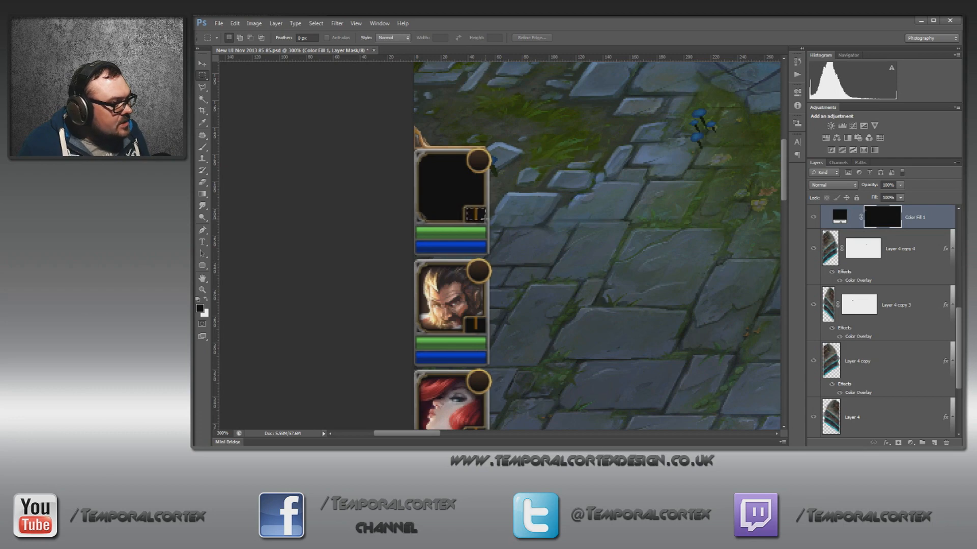
drag(483, 219, 485, 221)
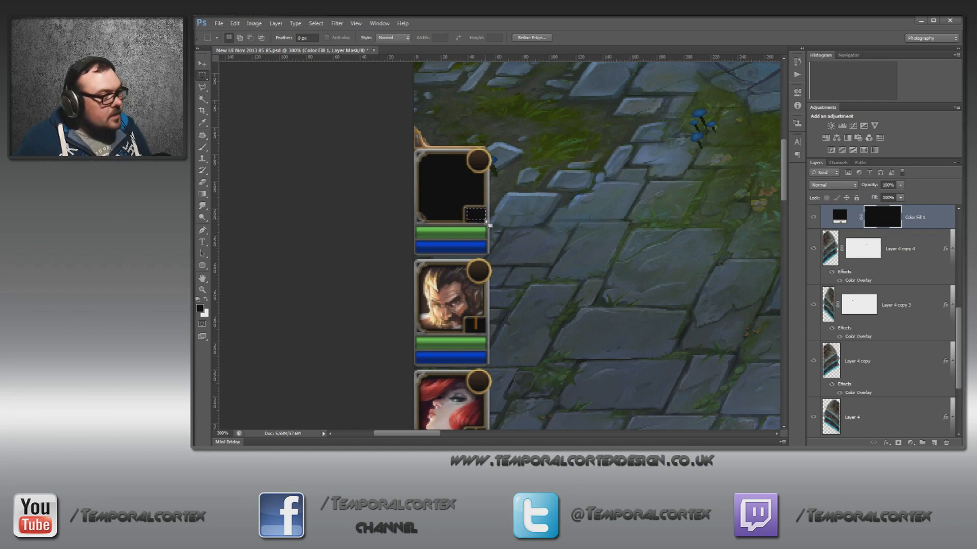
click(464, 192)
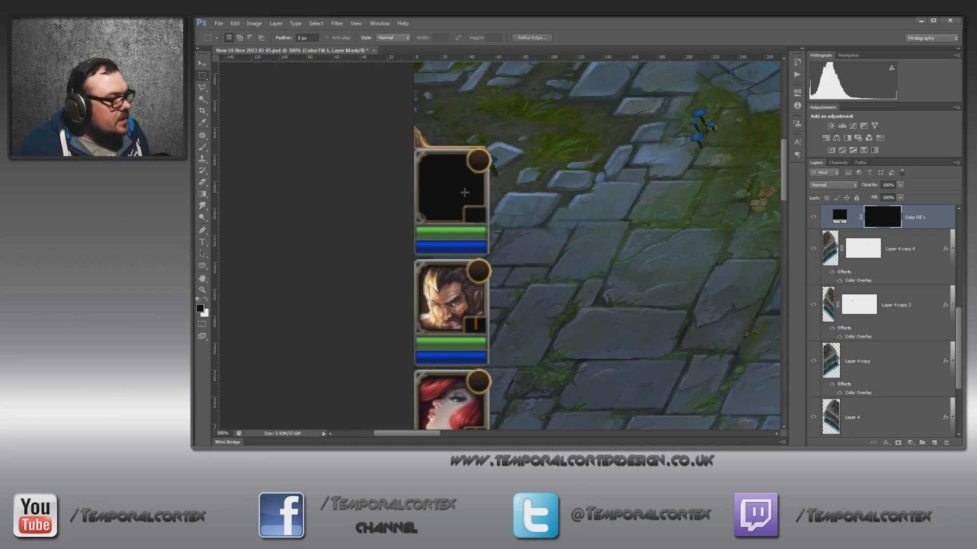
Select the round badge on the top portrait's upper corner with an elliptical marquee, fill it white on the mask and deselect
click(206, 78)
click(239, 84)
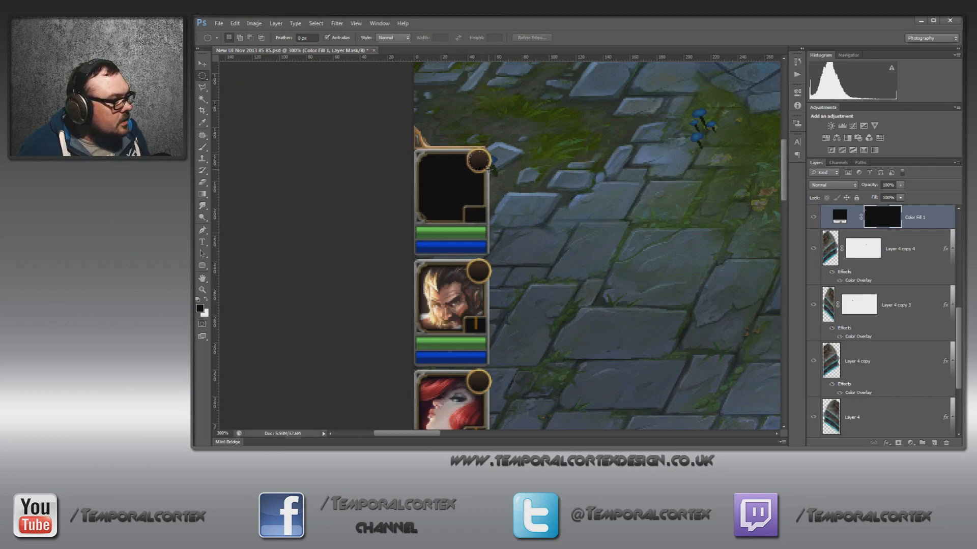
drag(488, 170, 468, 150)
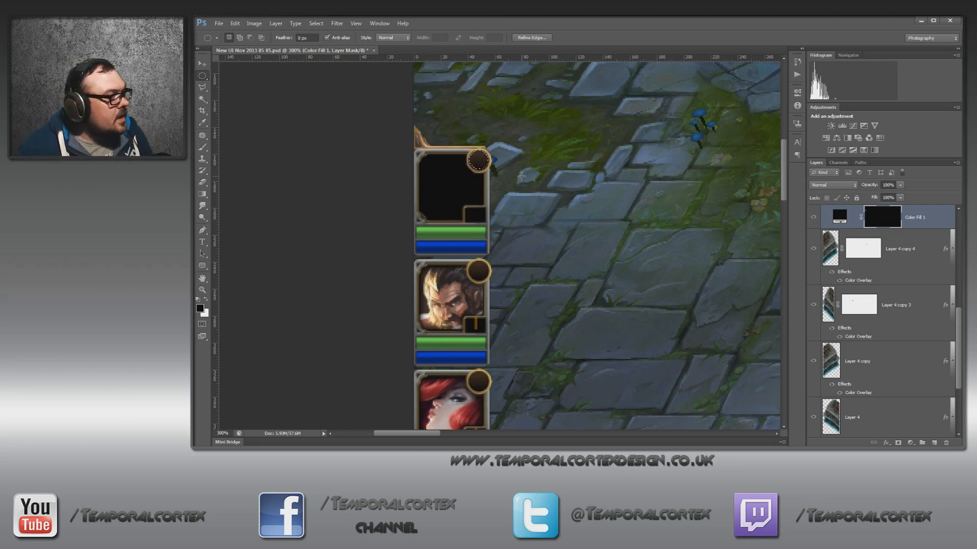
key(ctrl+BackSpace)
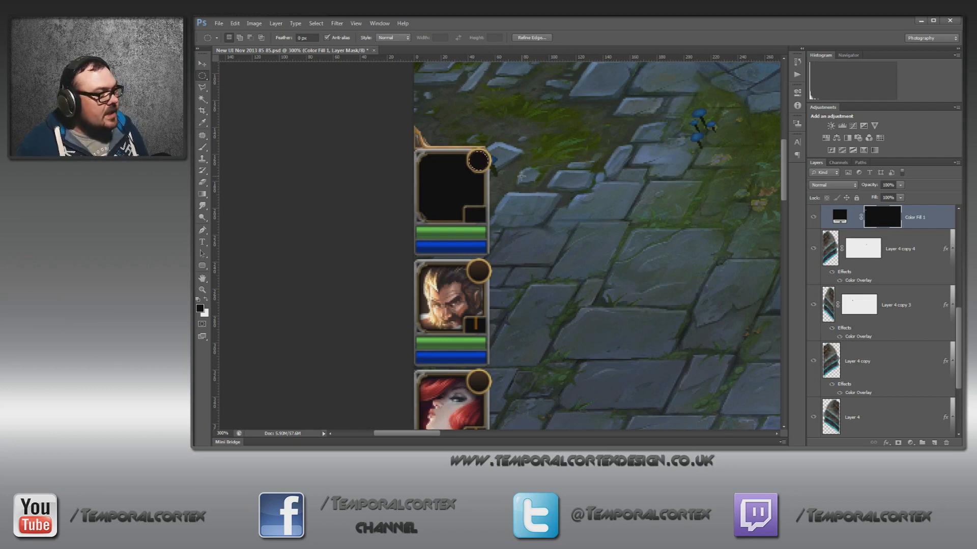
key(ctrl+d)
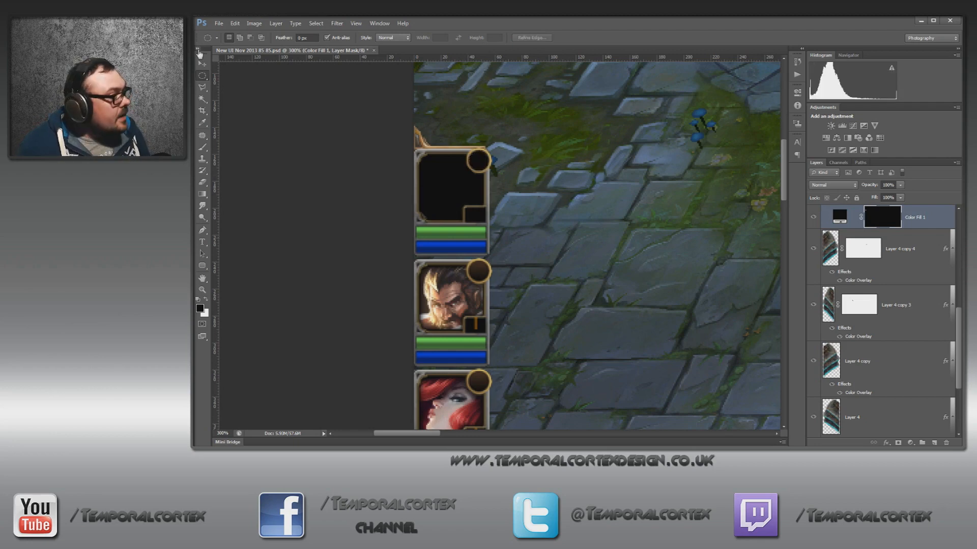
Select the top champion's green health bar with a rectangular marquee and fill it white on the mask
right_click(205, 80)
click(234, 76)
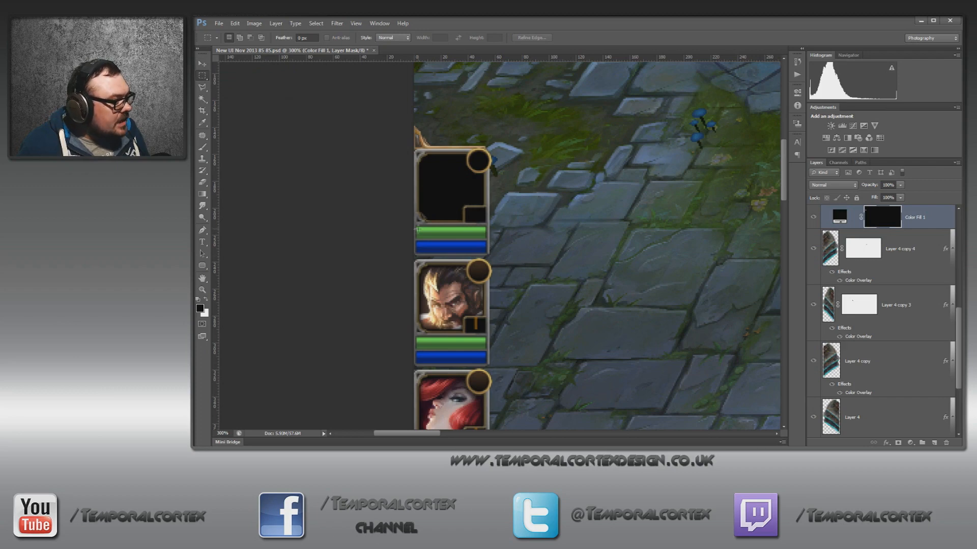
drag(416, 232, 465, 239)
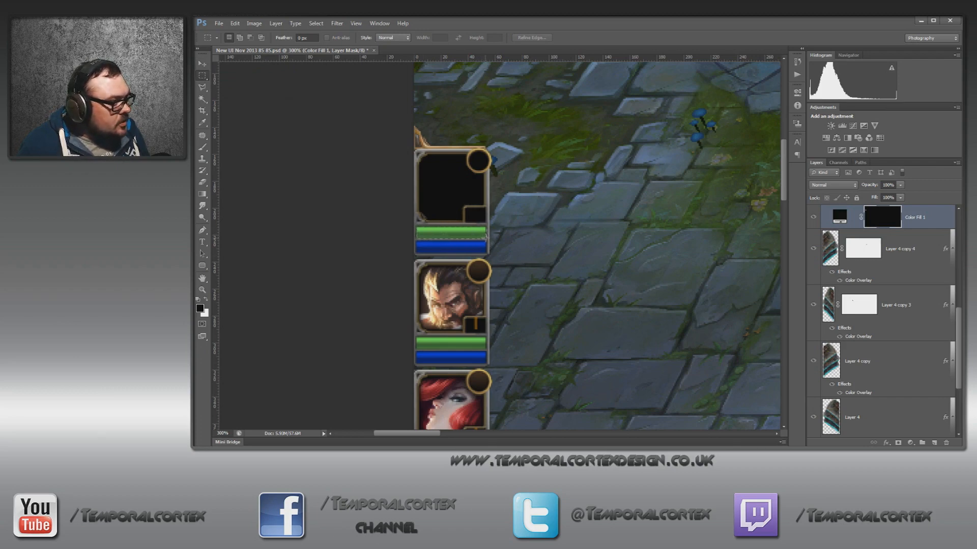
drag(485, 237, 486, 239)
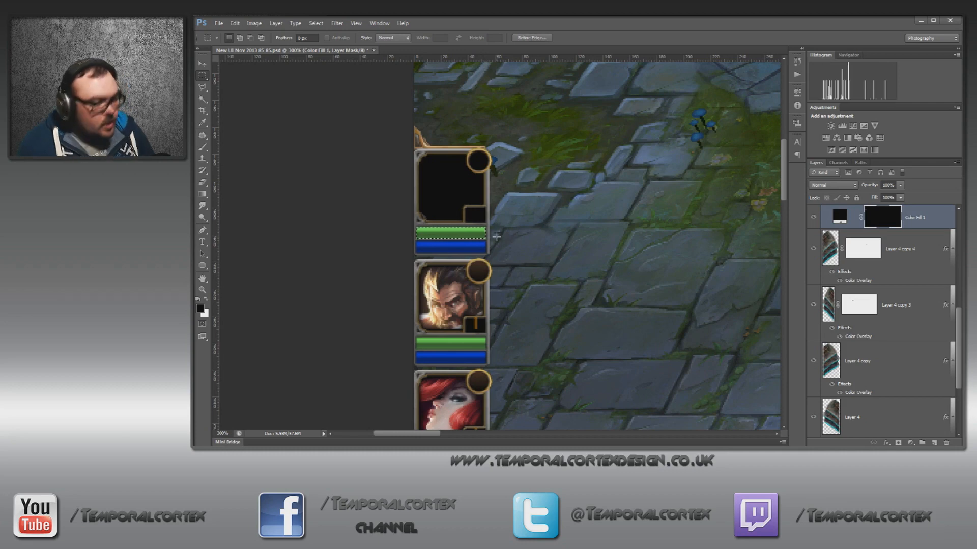
key(ctrl+BackSpace)
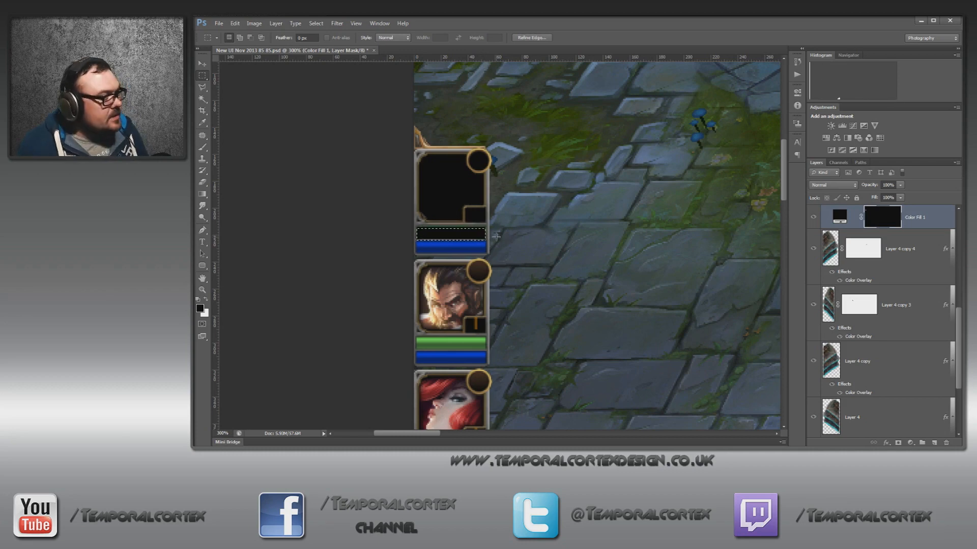
Shift the same selection down onto the blue mana bar, fill it white on the mask and deselect
key(shift+Down)
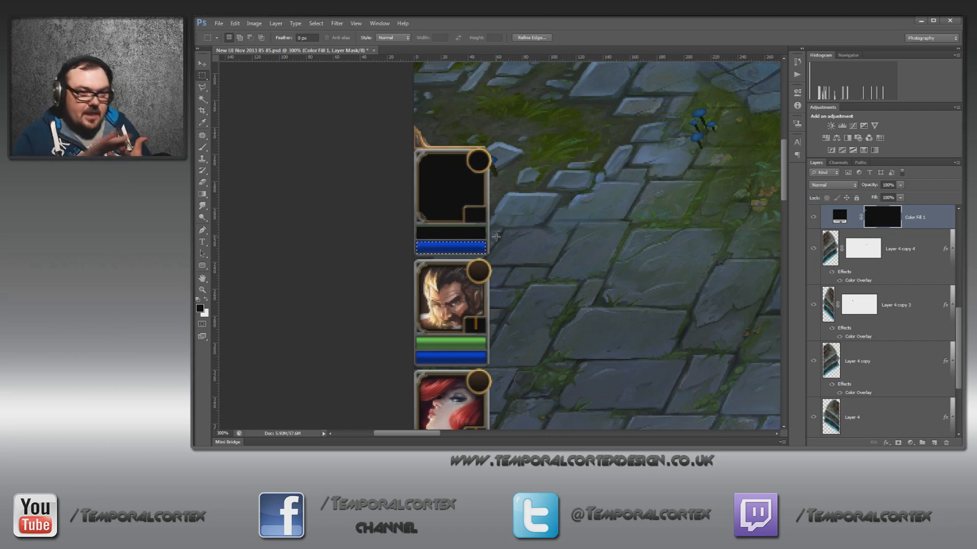
key(ctrl+BackSpace)
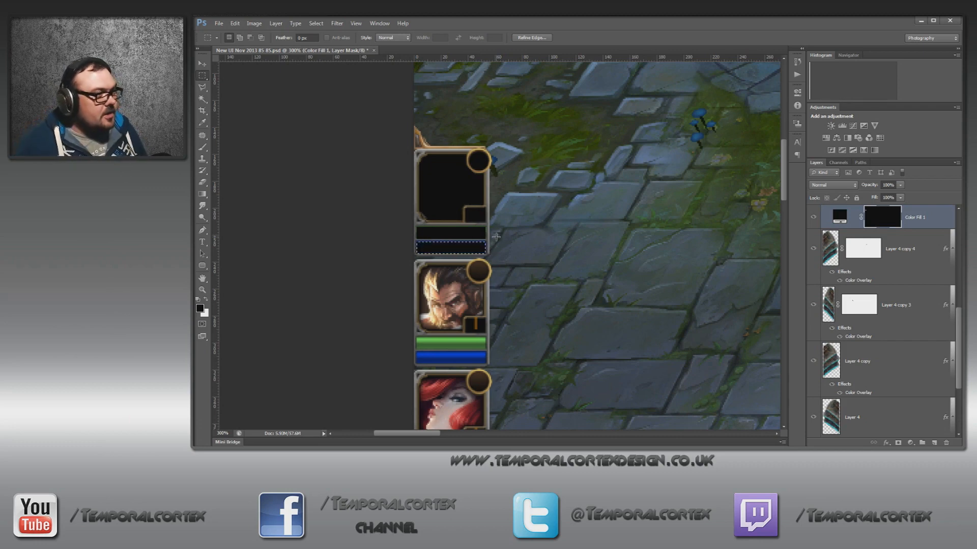
key(ctrl+d)
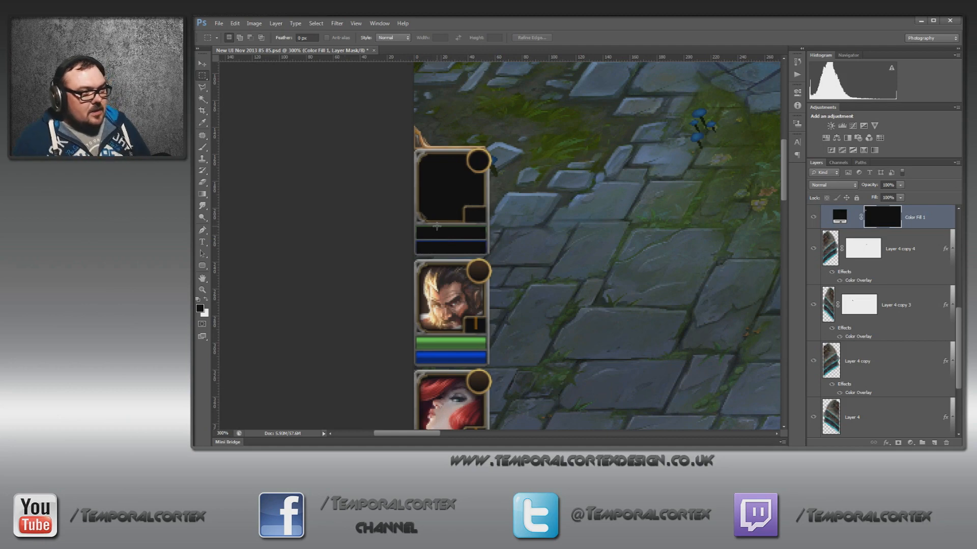
Duplicate the Color Fill 1 layer and merge it with the copy into one pixel layer without a mask
right_click(884, 220)
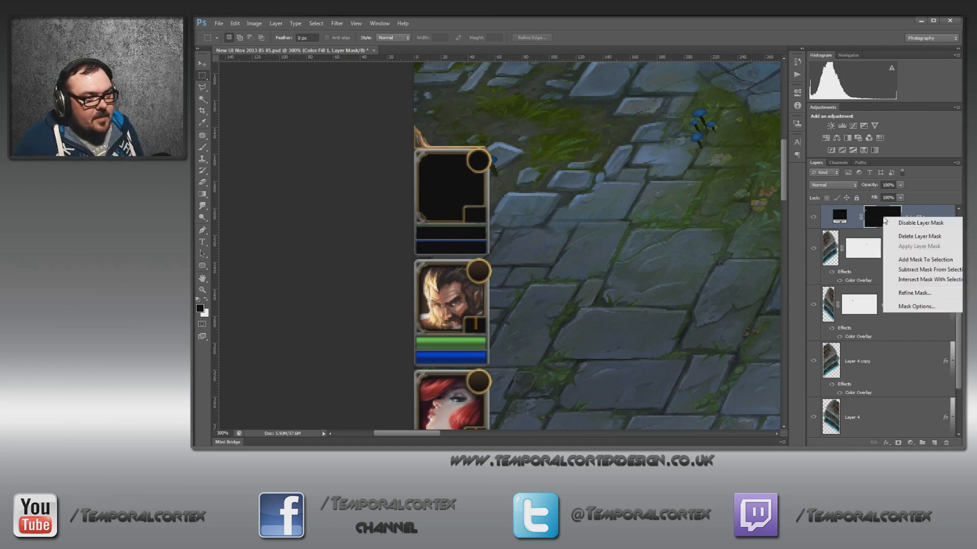
click(866, 217)
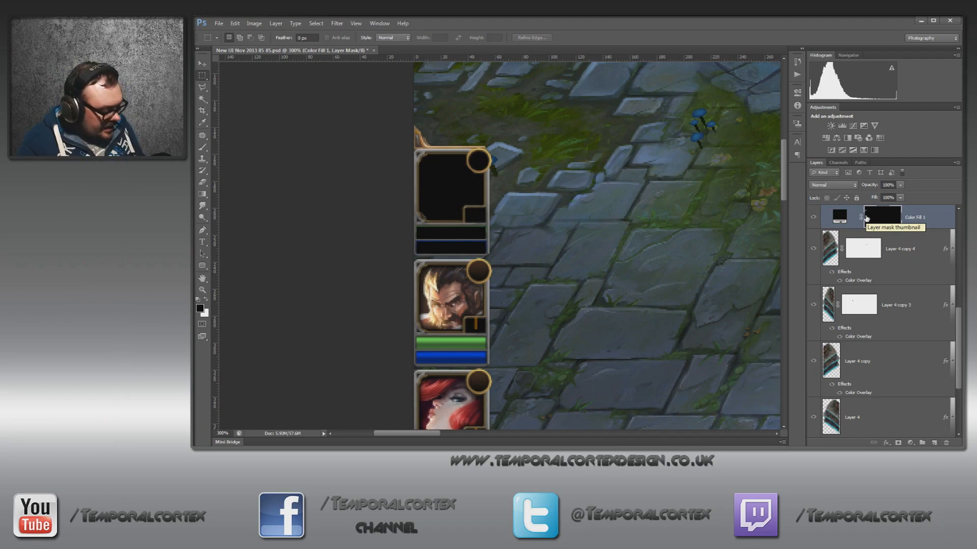
key(ctrl+j)
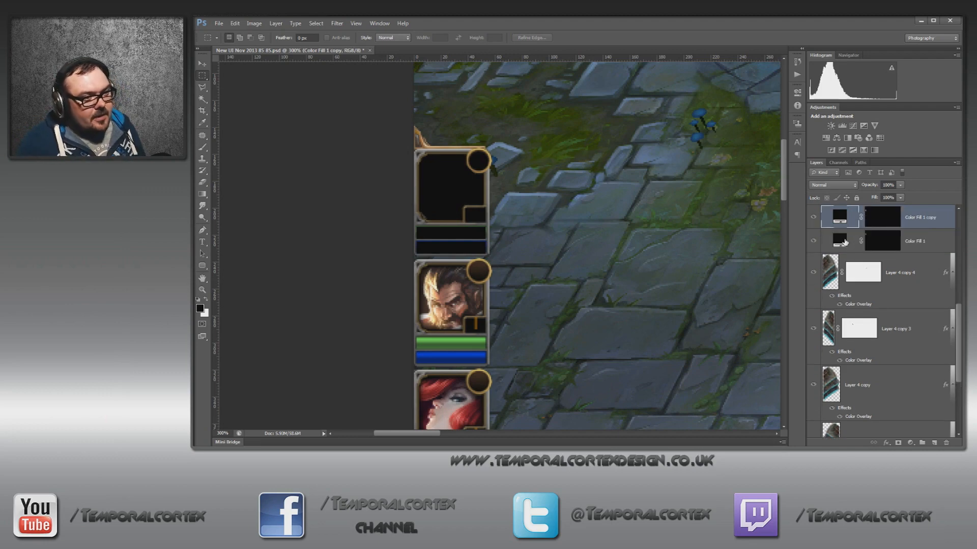
shift+click(845, 242)
key(ctrl+e)
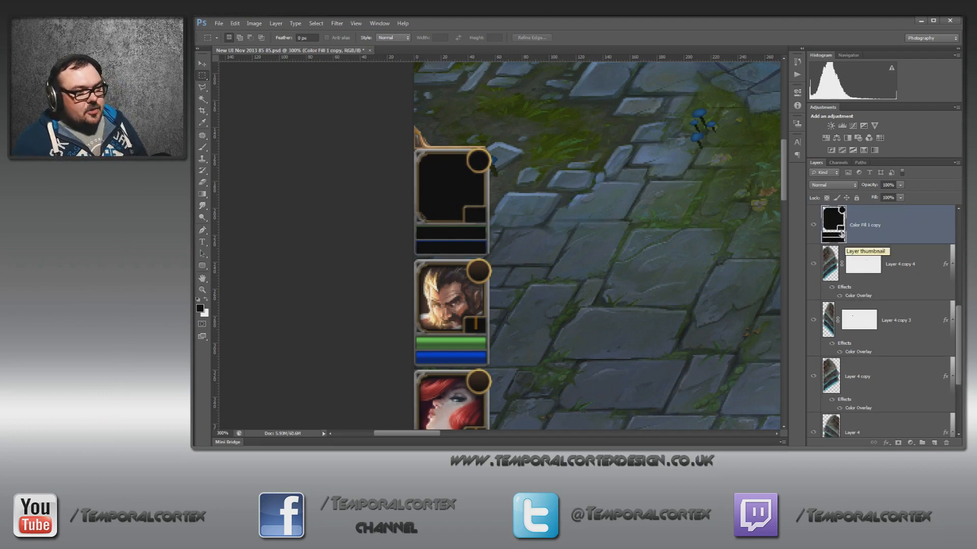
Outline the whole column of champion portrait panels with the Polygonal Lasso, angling the selection out to the canvas edge at both ends
ctrl+click(838, 225)
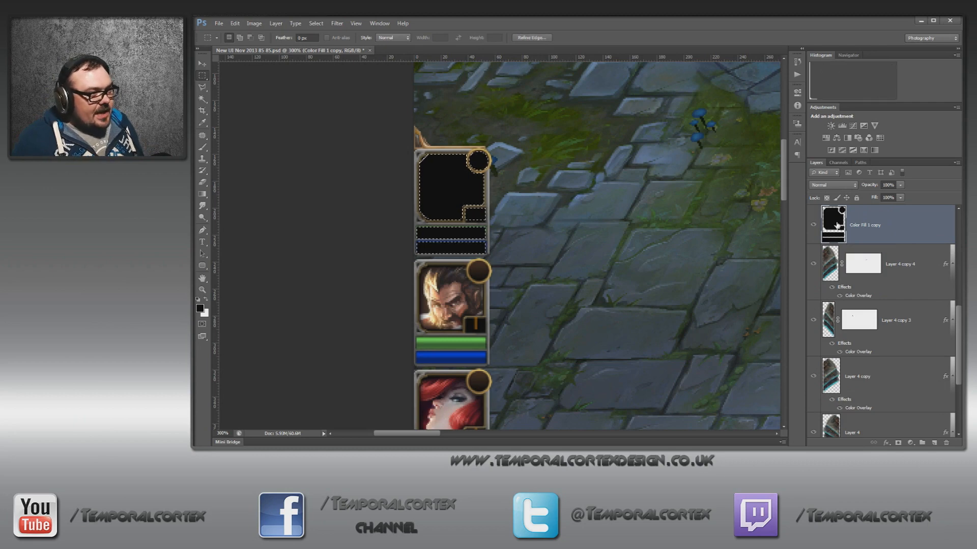
key(ctrl+d)
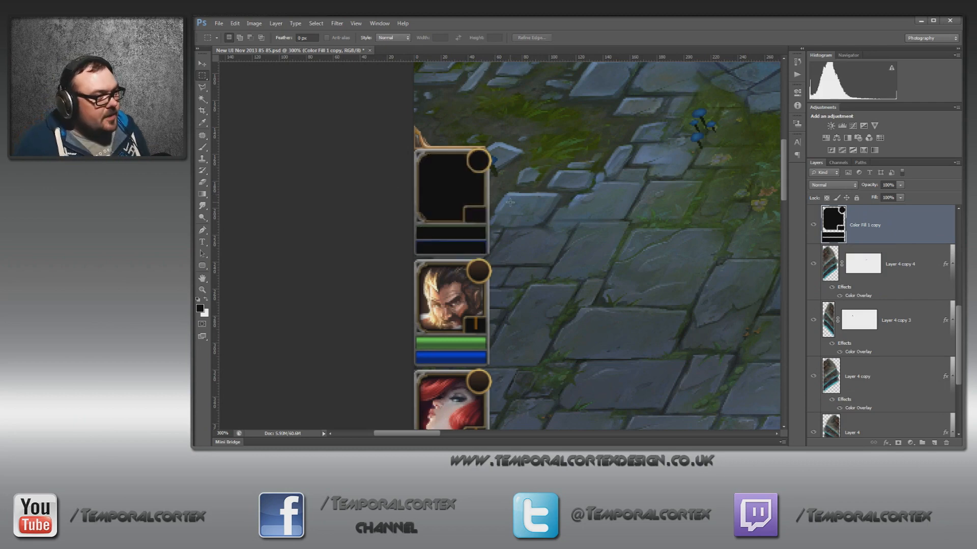
key(z)
right_click(493, 205)
click(518, 211)
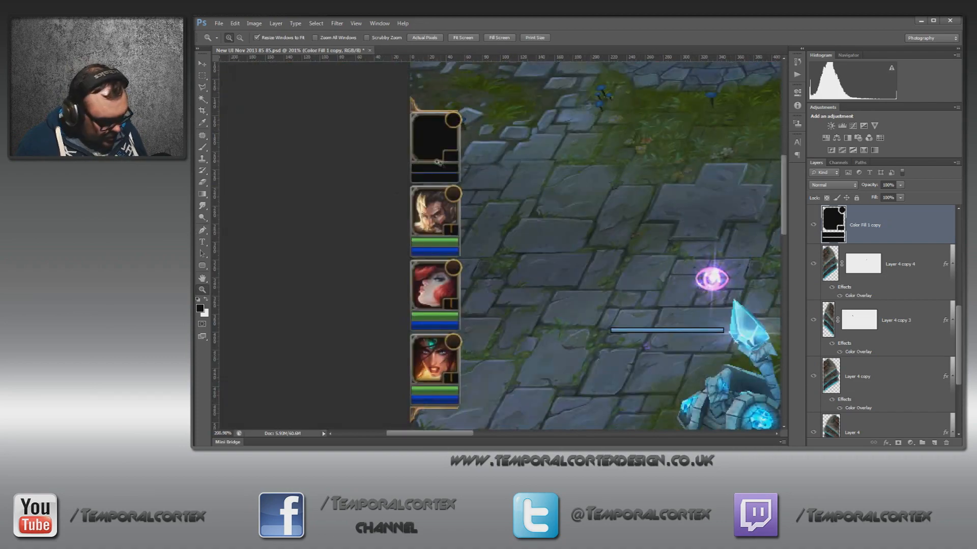
key(m)
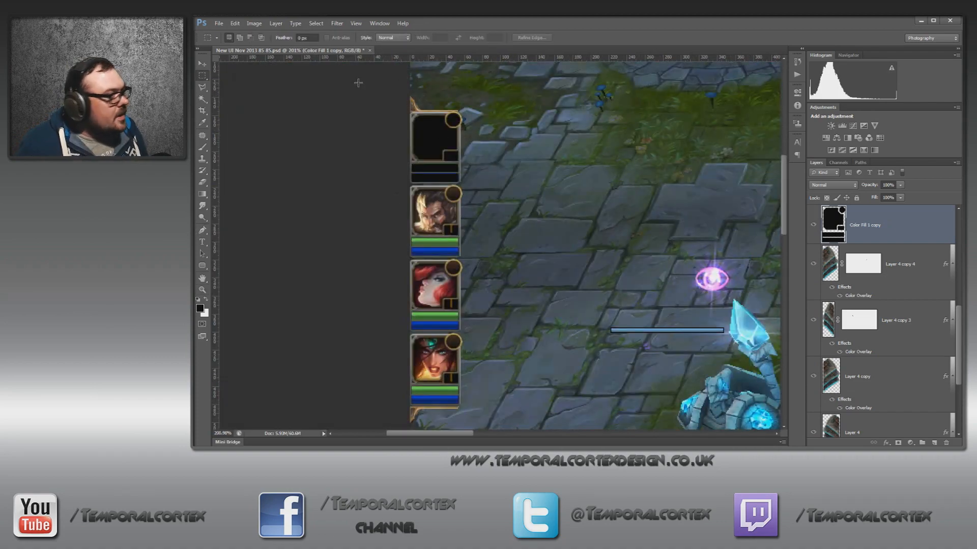
key(l)
click(410, 88)
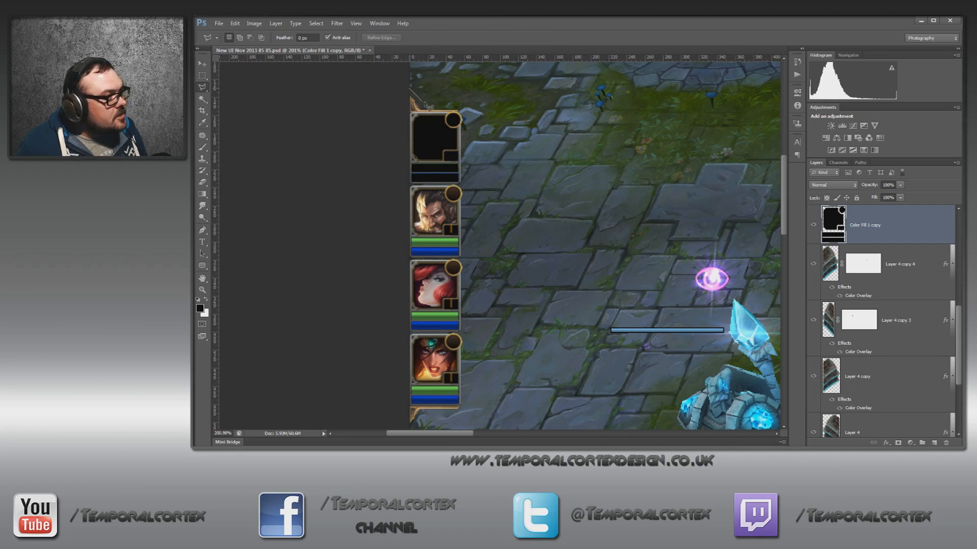
click(427, 105)
click(465, 104)
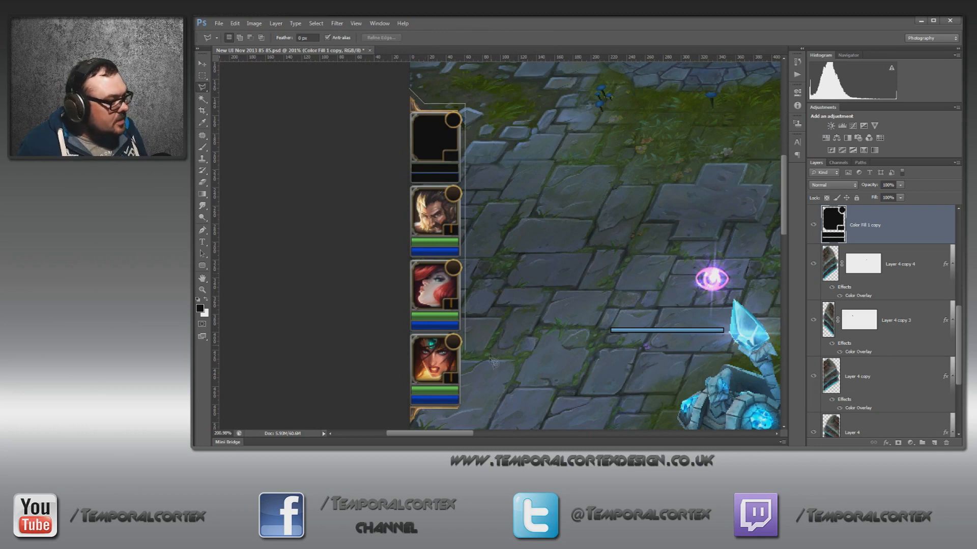
scroll(467, 416, down, 10)
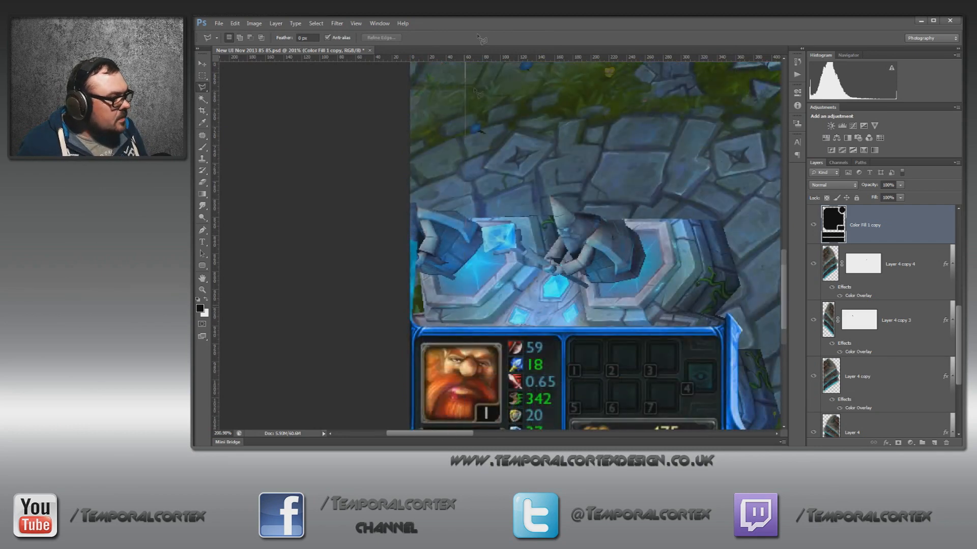
scroll(452, 260, up, 7)
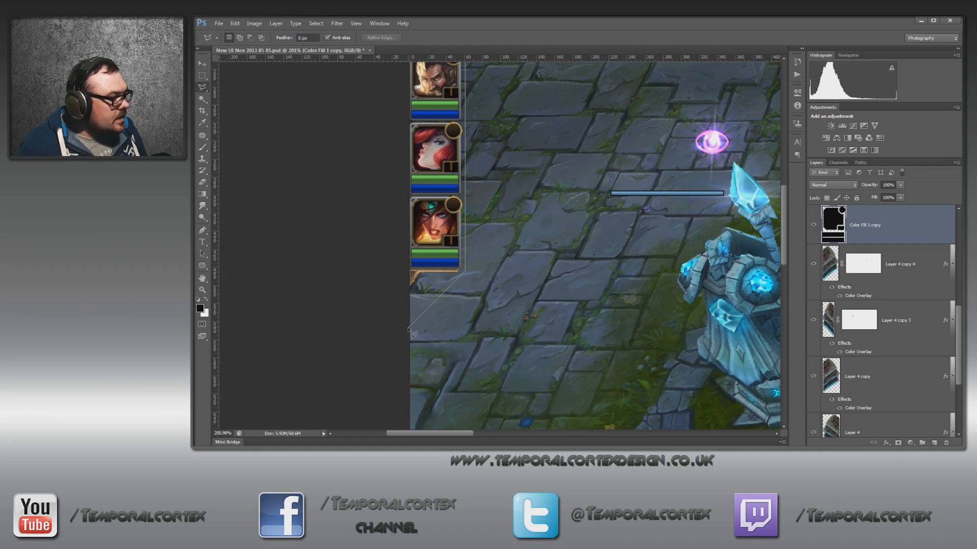
scroll(412, 333, up, 7)
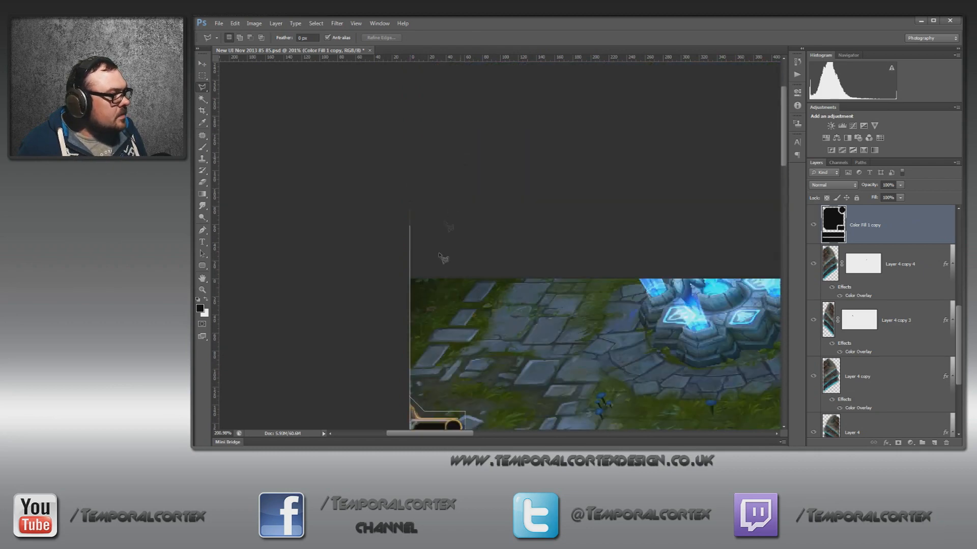
click(411, 397)
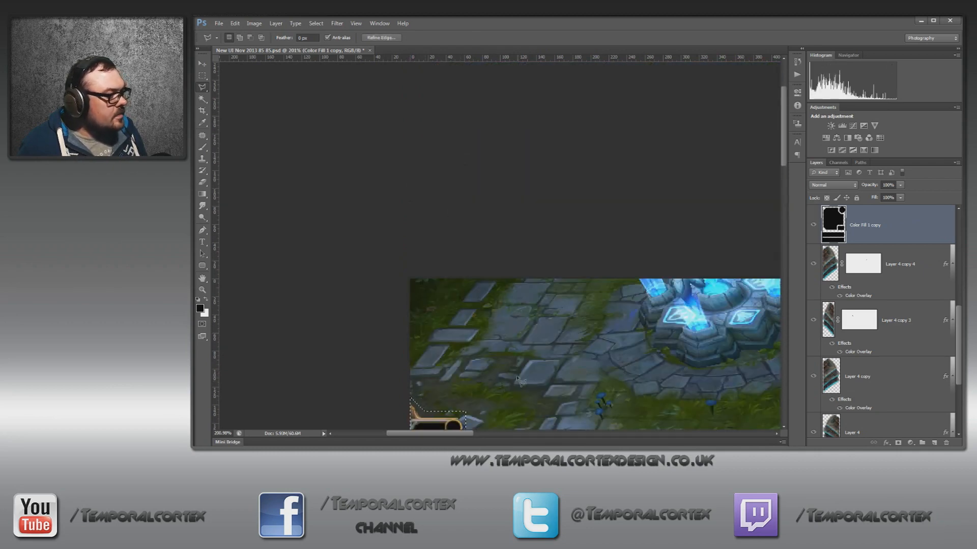
drag(530, 340, 582, 142)
drag(621, 331, 626, 207)
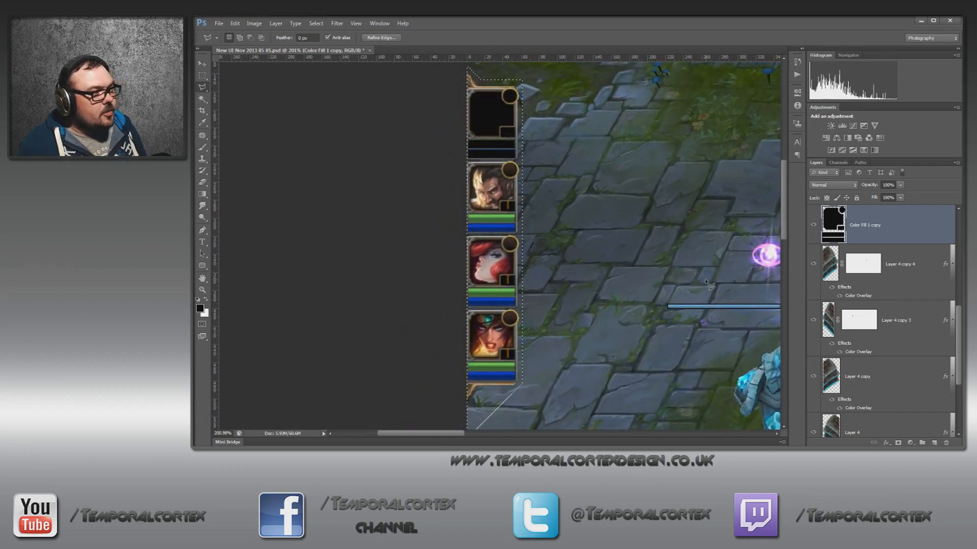
Add a solid color fill layer in black 000000 from the panel column selection
click(910, 443)
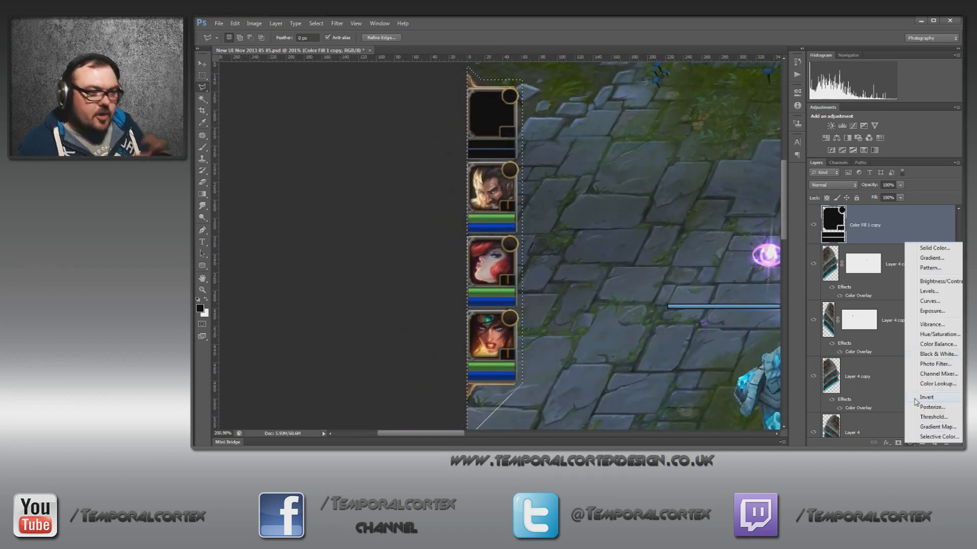
click(942, 249)
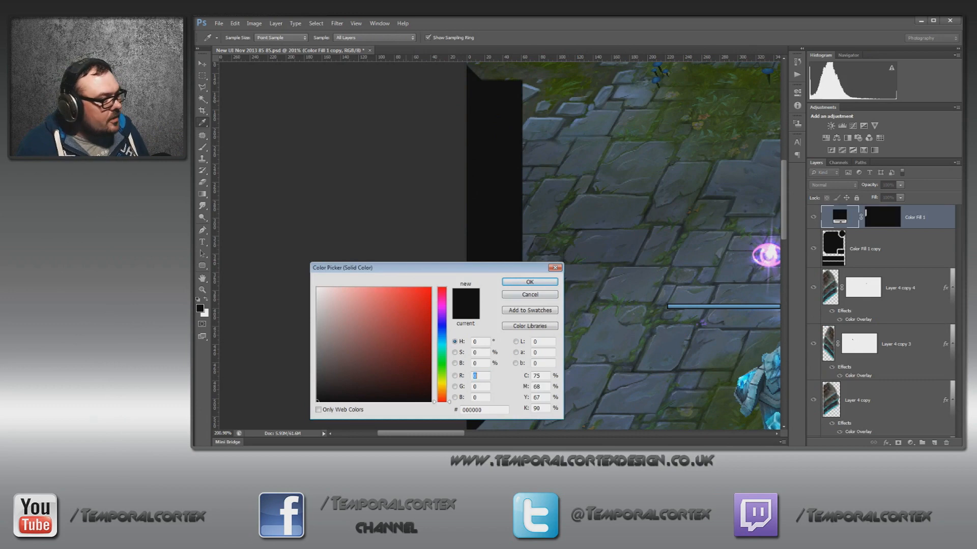
click(529, 281)
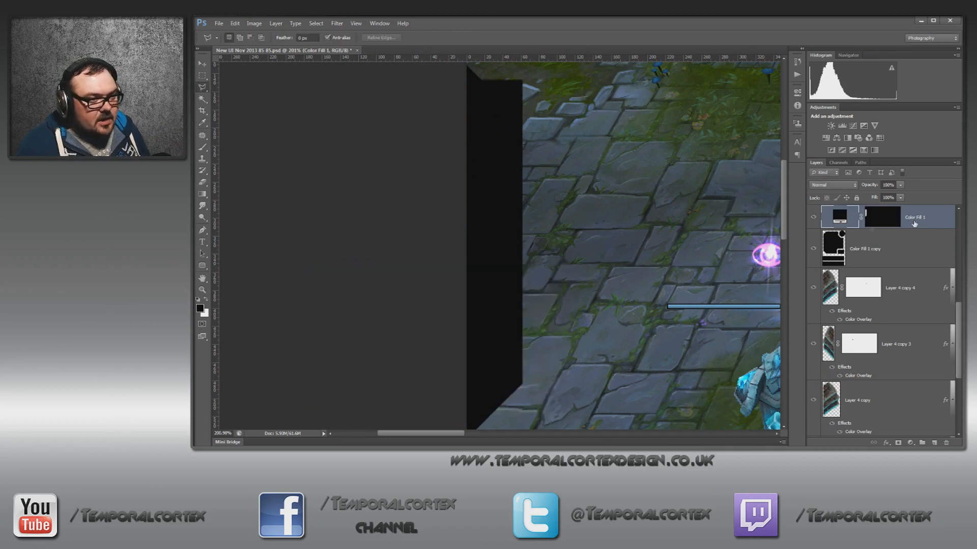
Add a linear Gradient Overlay at 90° to the new Color Fill 1 layer and open its gradient presets
double_click(917, 232)
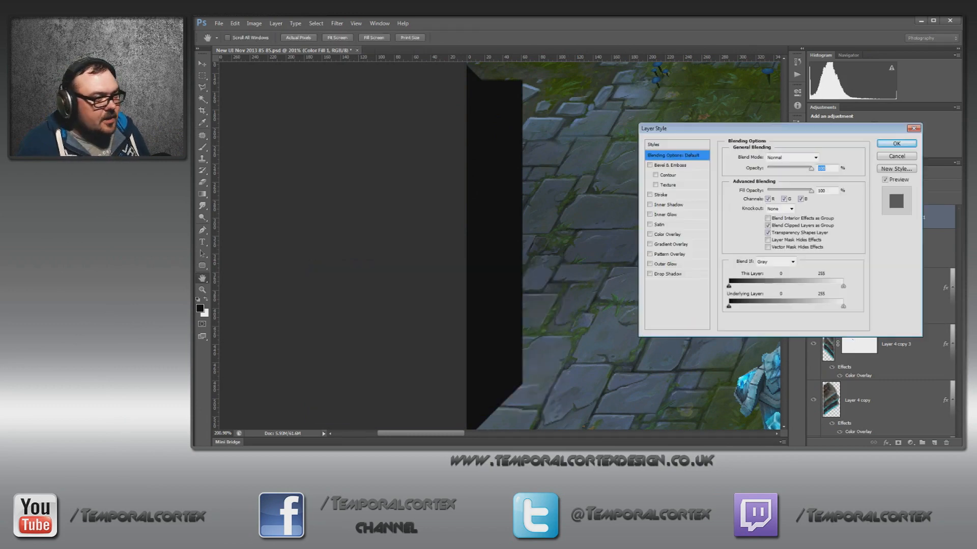
click(671, 244)
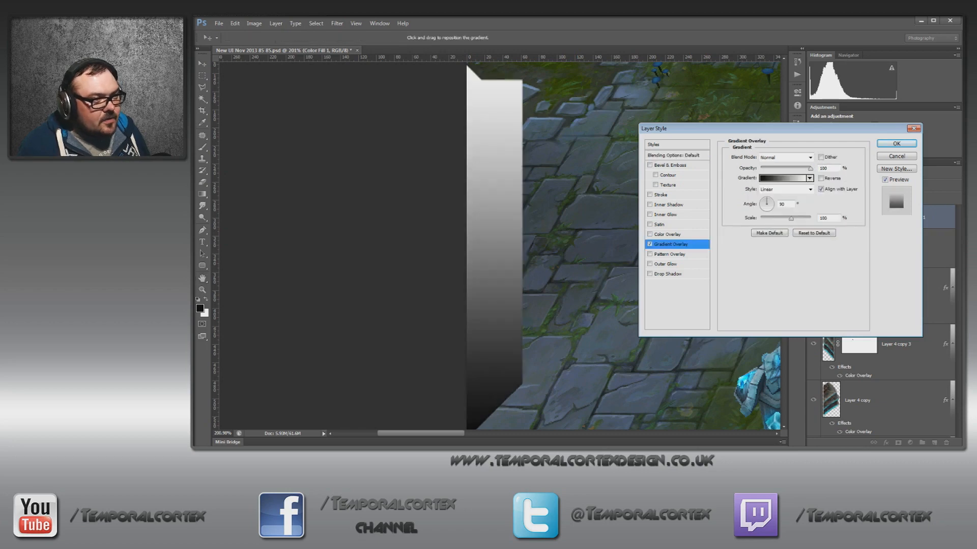
click(809, 178)
Try grey, red and dark blue gradient presets on the panel shape's overlay
scroll(773, 288, down, 10)
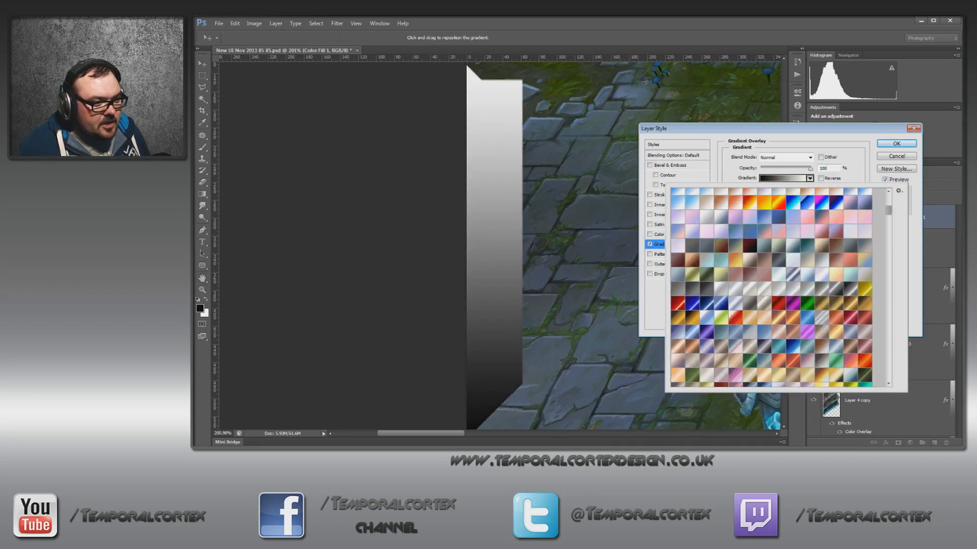
click(850, 289)
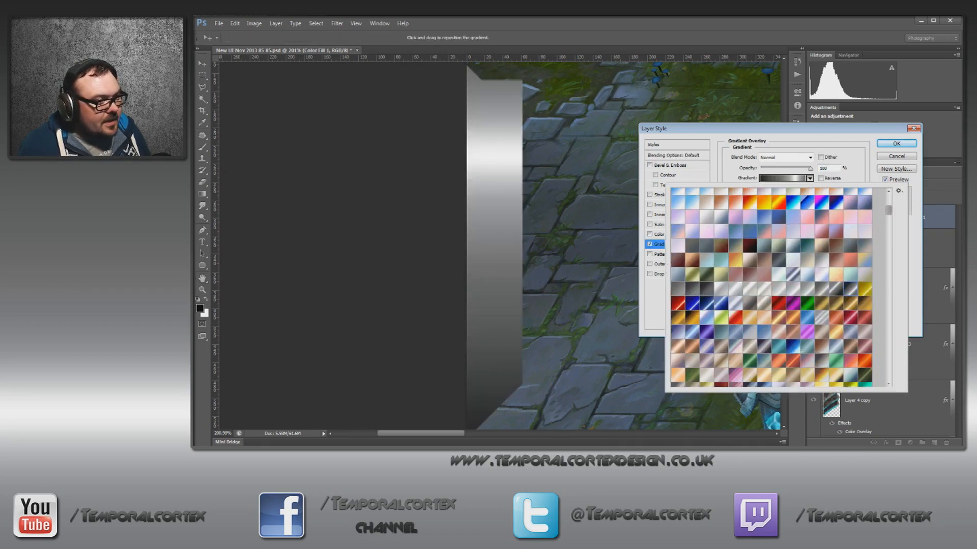
click(692, 289)
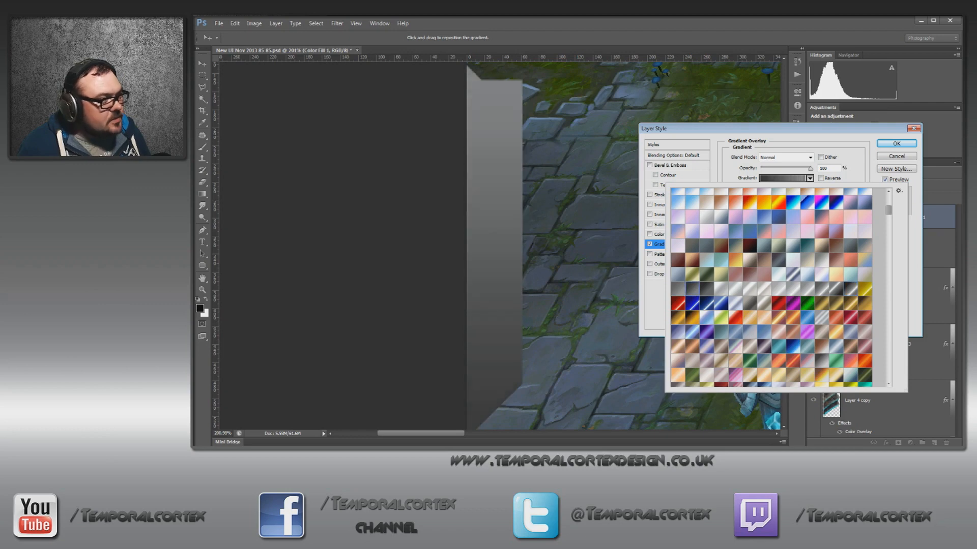
scroll(773, 288, down, 5)
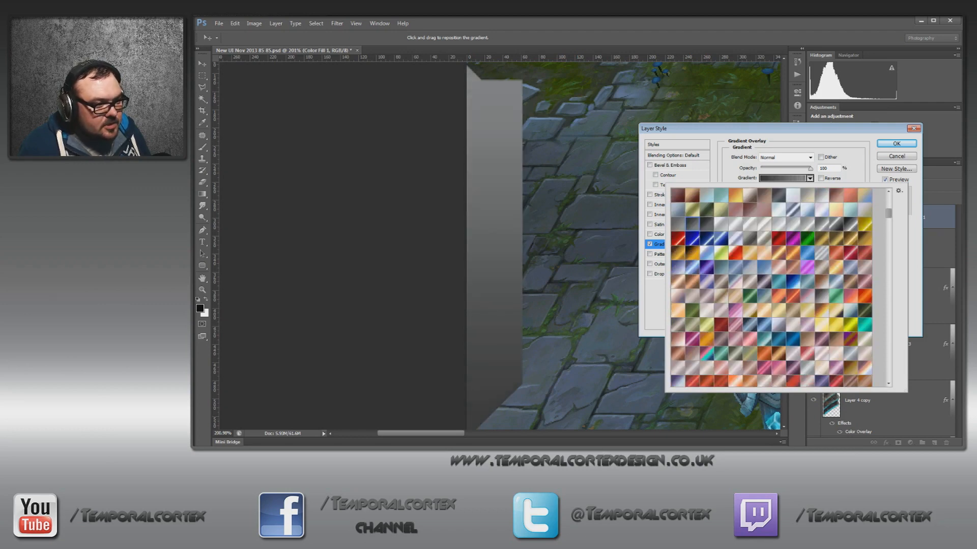
click(678, 238)
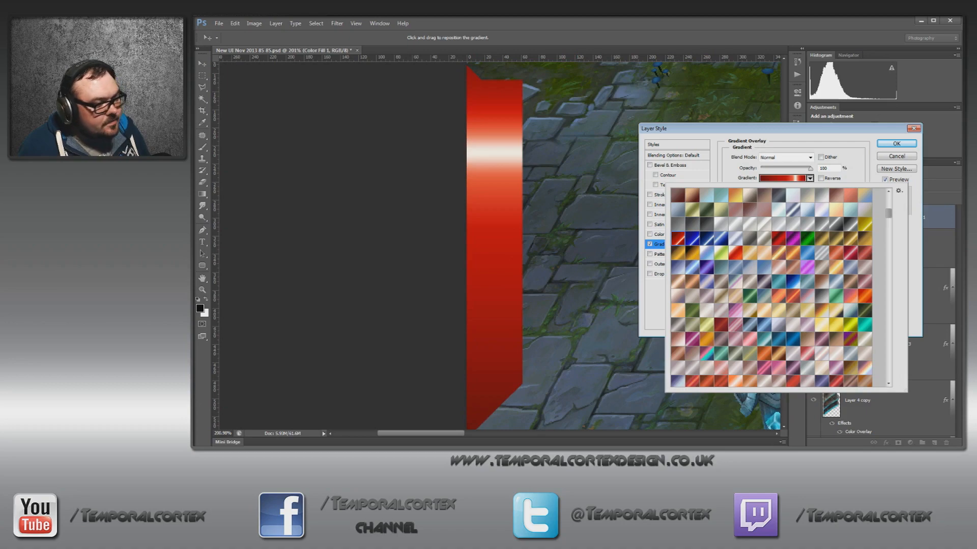
scroll(771, 287, down, 10)
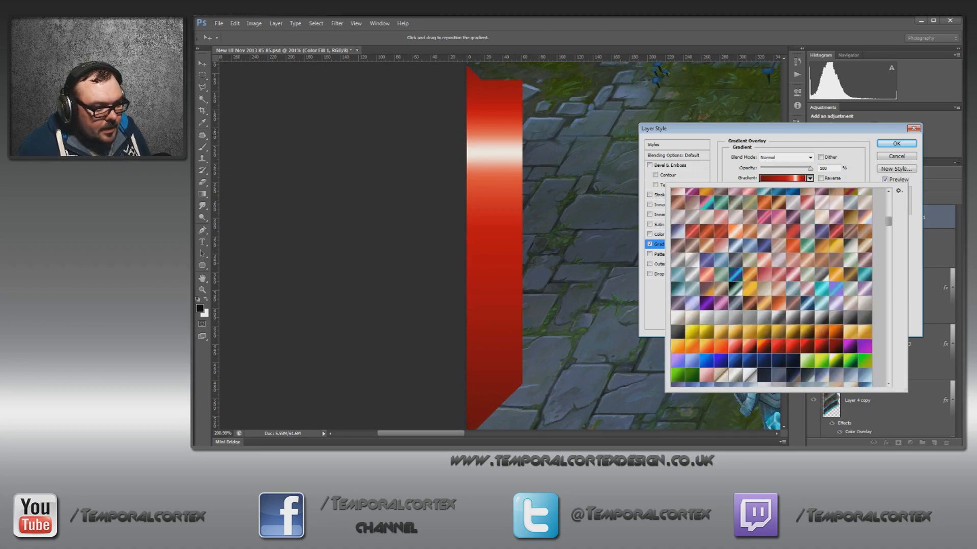
scroll(771, 287, down, 5)
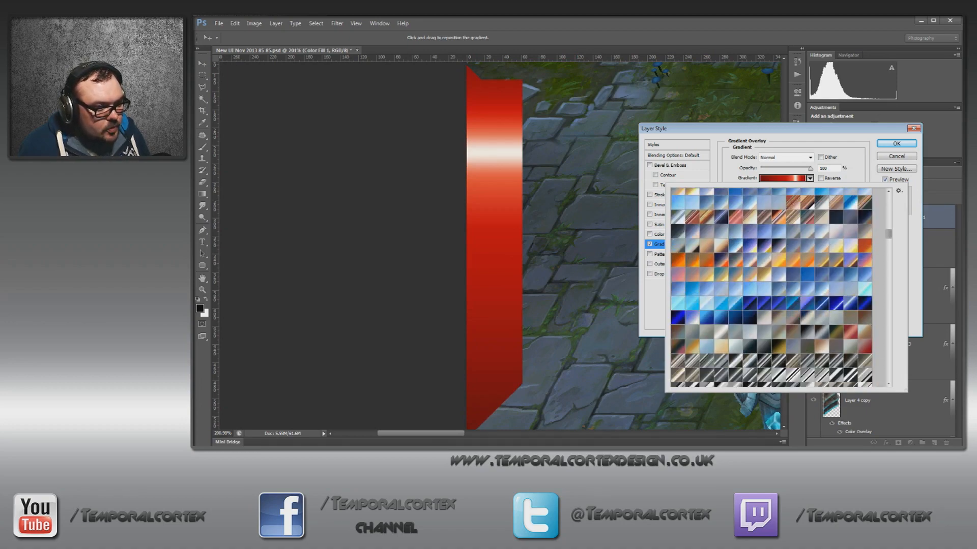
click(721, 318)
click(735, 318)
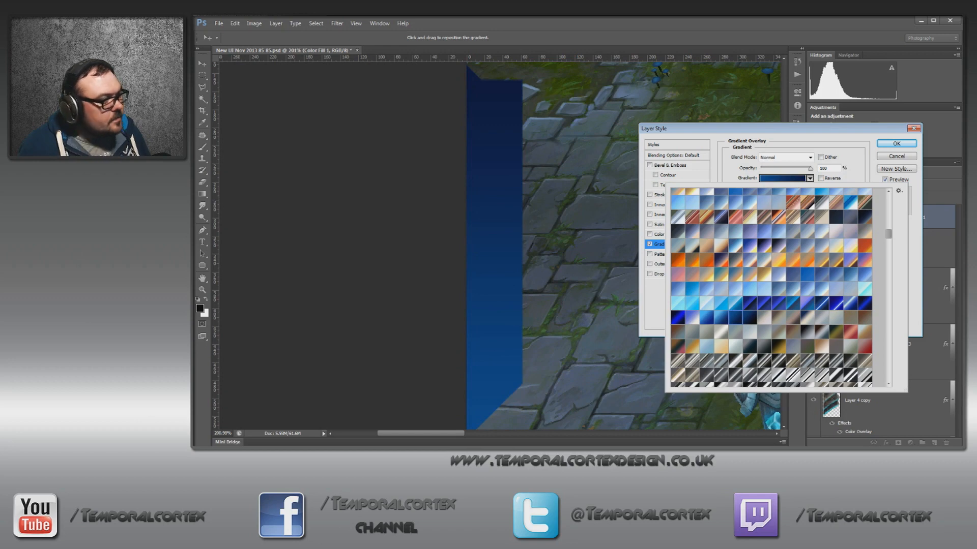
Choose a silver metallic gradient preset for the panel shape's overlay and confirm the layer style
scroll(735, 318, down, 3)
click(721, 318)
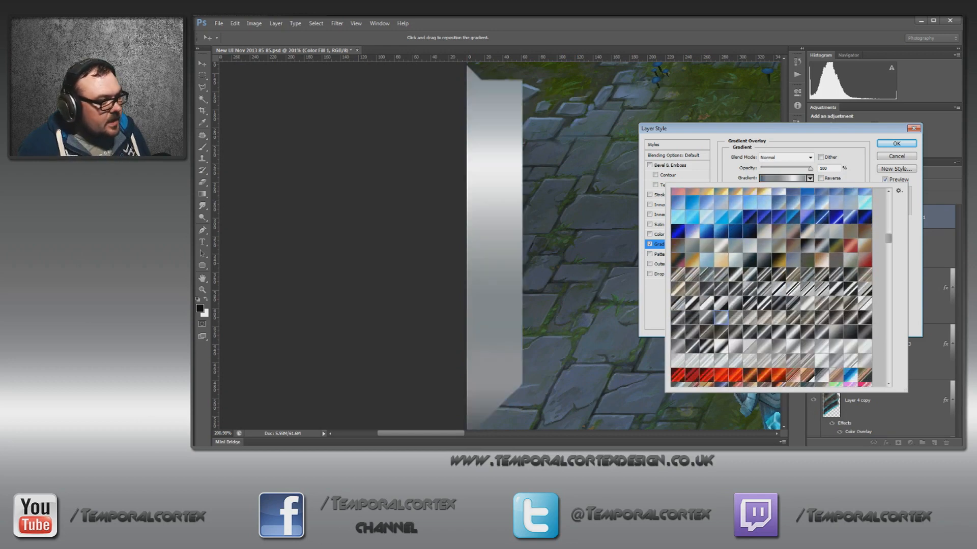
click(897, 144)
click(897, 144)
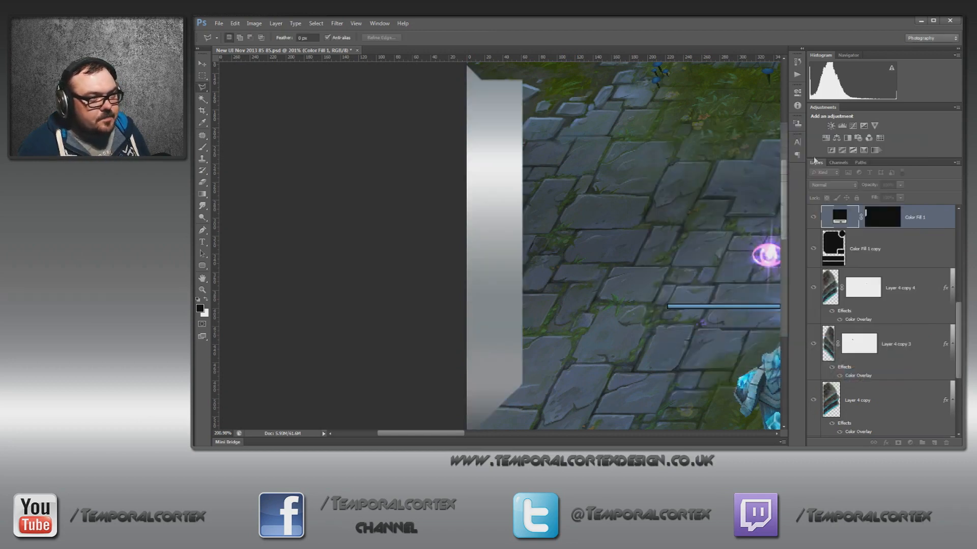
Move the Color Fill 1 copy layer above Color Fill 1 and load its portrait shapes as a selection
drag(523, 147, 540, 186)
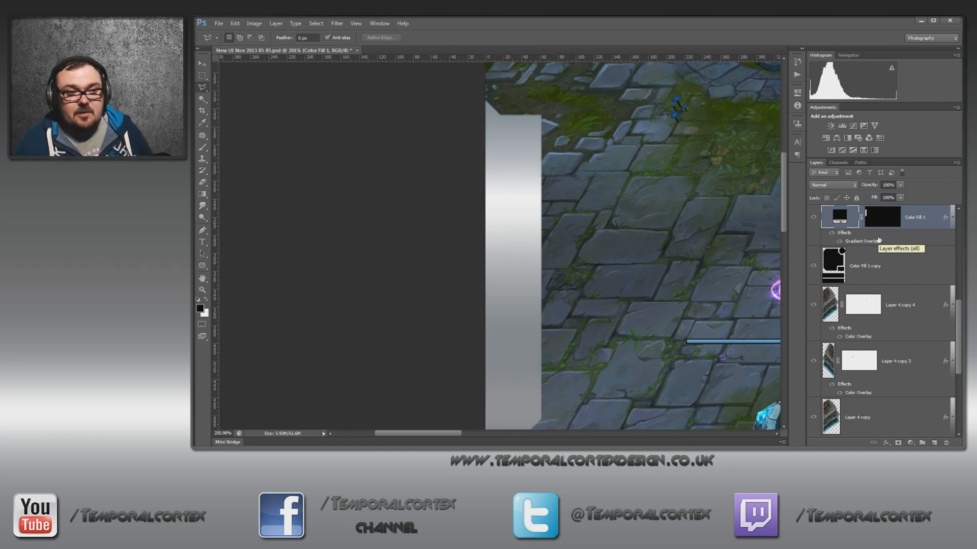
drag(833, 263, 834, 217)
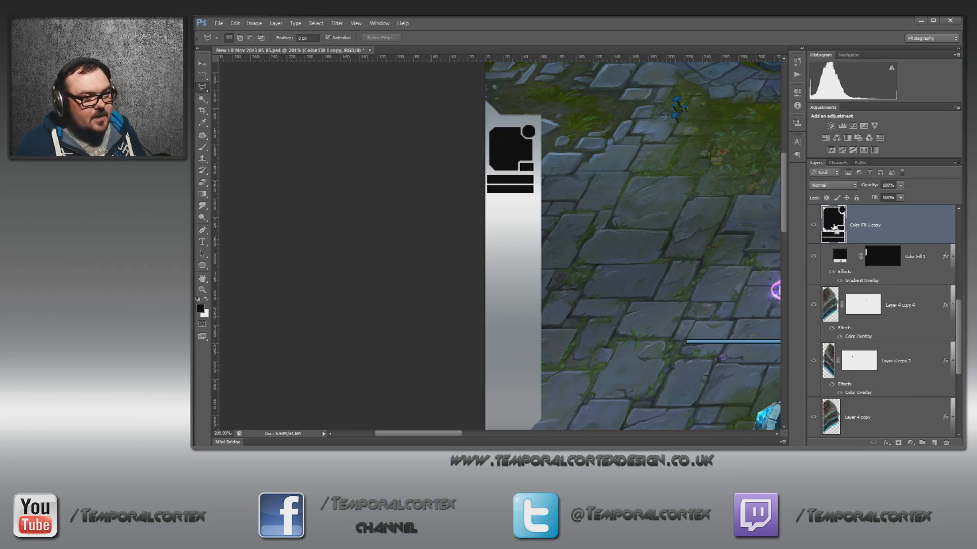
ctrl+click(833, 224)
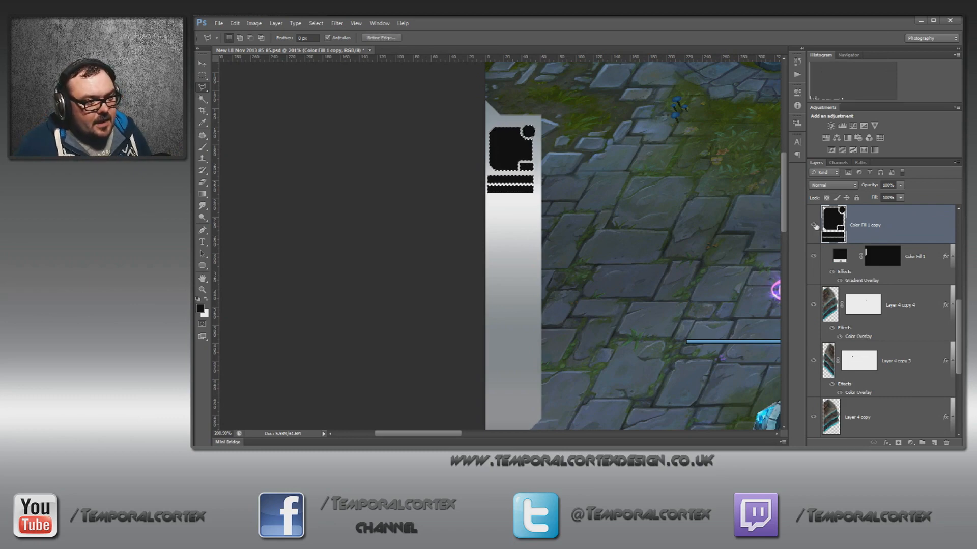
Hide the Color Fill 1 copy layer and fill the selection black on Color Fill 1's mask to cut the top portrait's openings
click(813, 225)
click(814, 257)
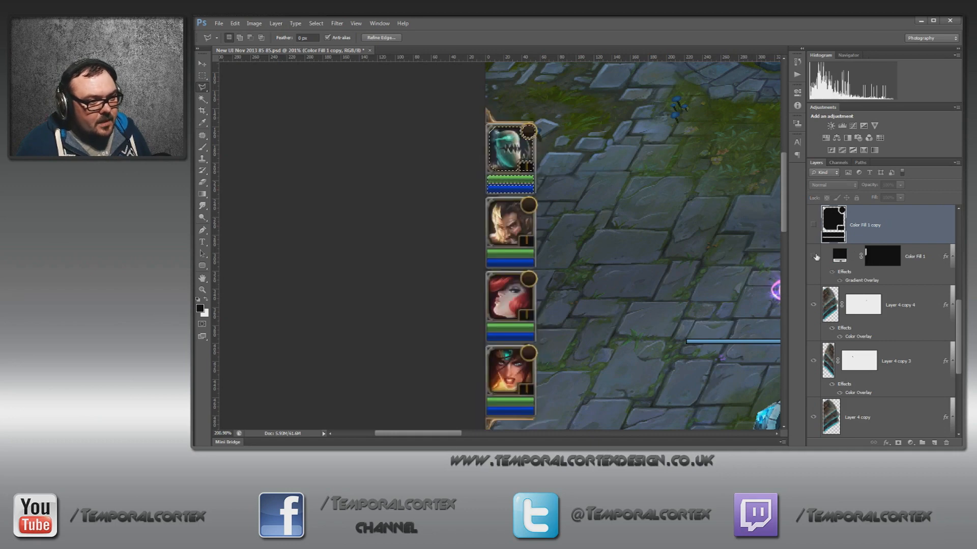
click(815, 257)
click(891, 261)
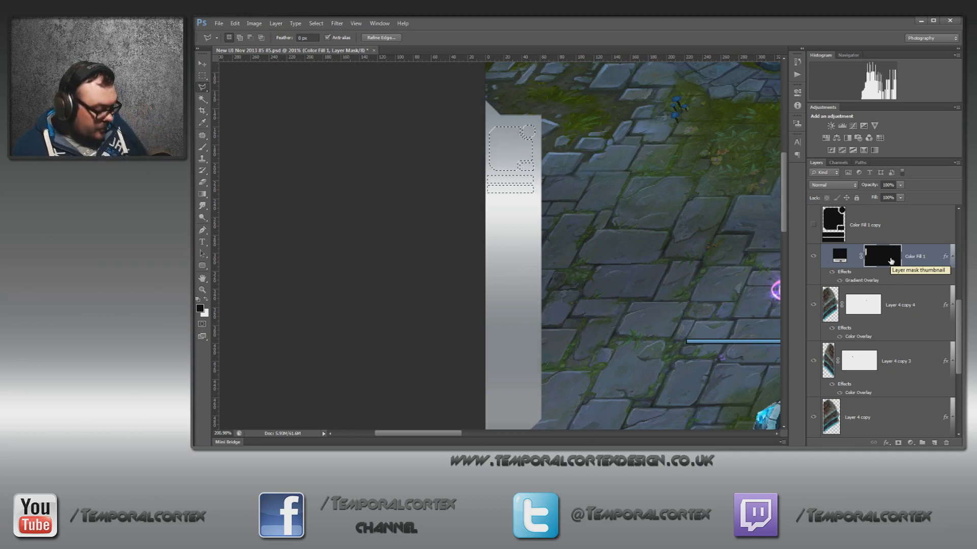
key(x)
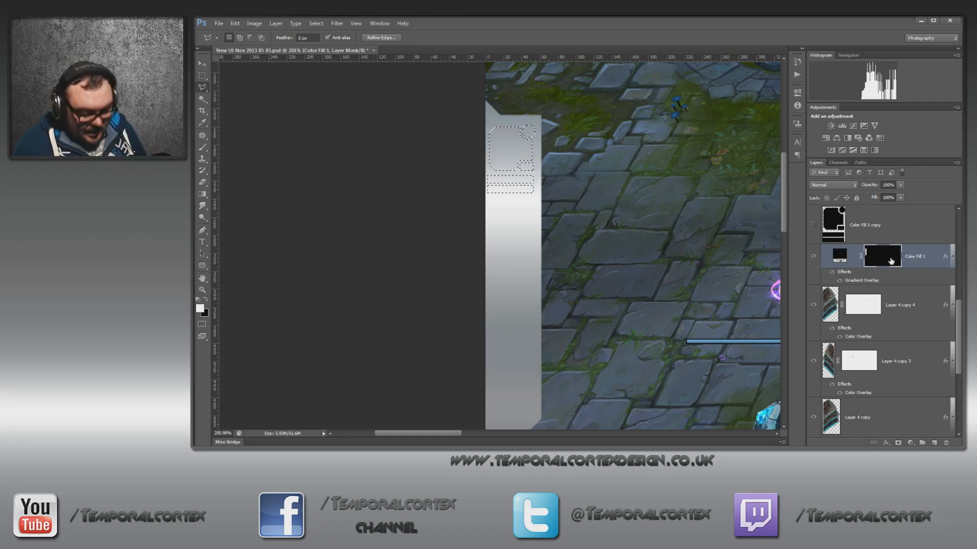
key(alt+BackSpace)
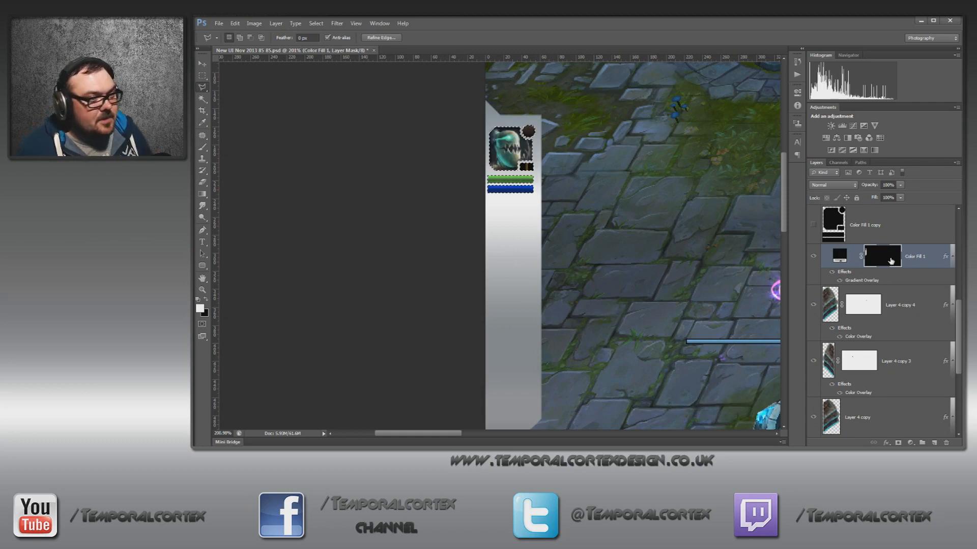
Hide the Color Fill 1 layer and shift the selection down onto the second champion's portrait and bars
click(813, 256)
key(m)
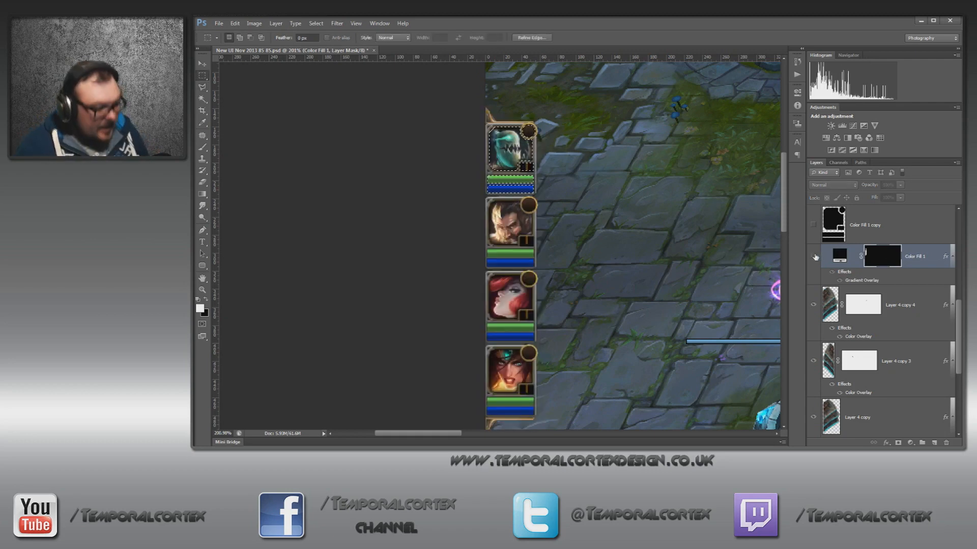
key(shift+Down)
key(shift+Down)
key(shift+Down)
key(shift+Down)
key(shift+Down)
key(shift+Down)
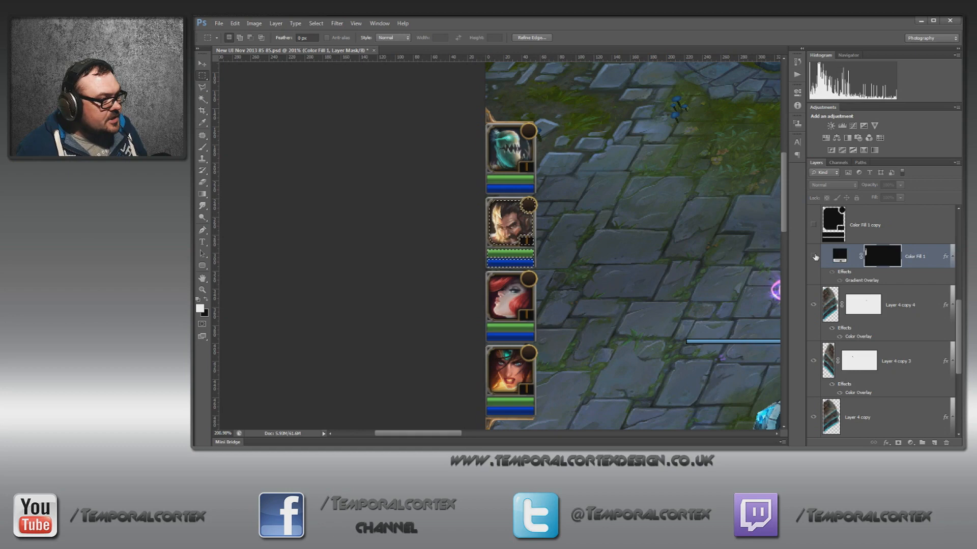
Cut the second portrait's openings into Color Fill 1's mask, and with the layer hidden shift the selection down onto the third champion's portrait and bars
click(813, 257)
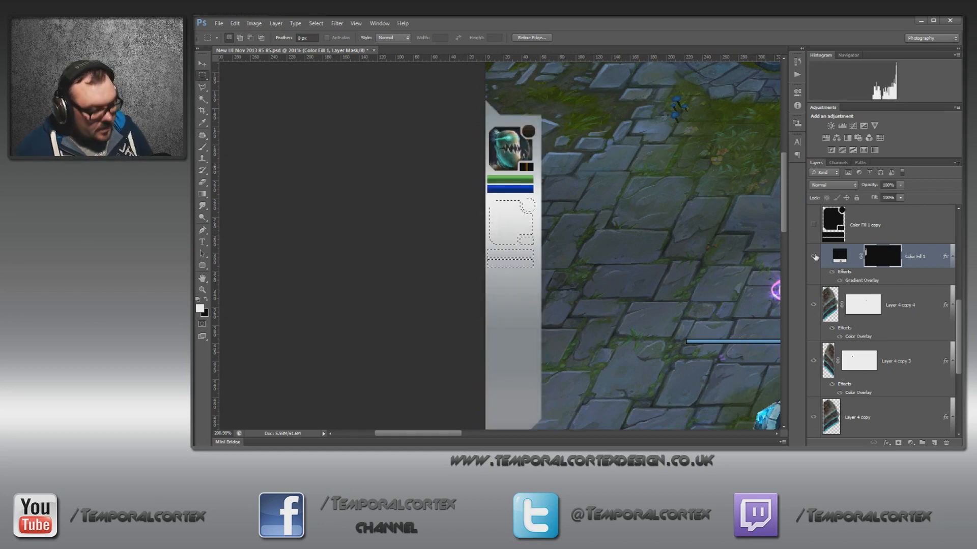
click(814, 257)
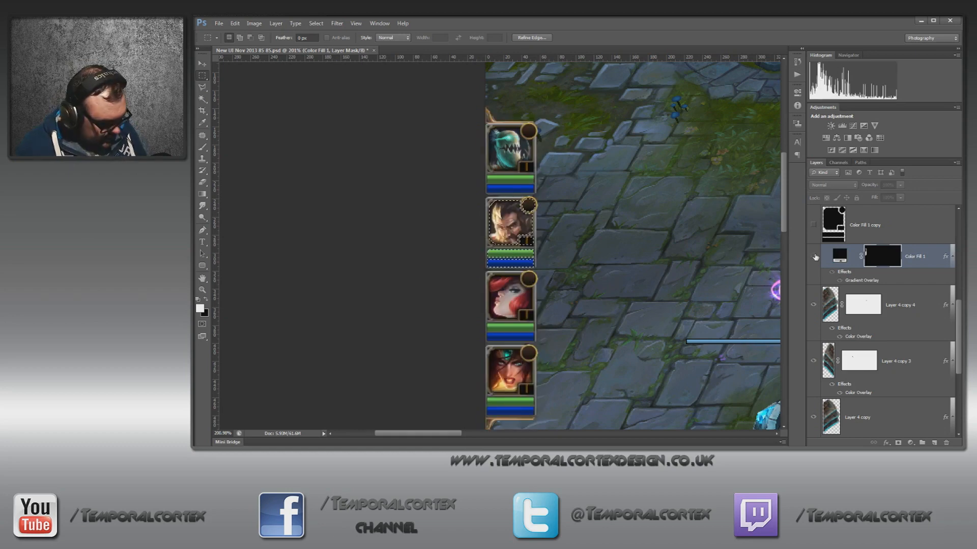
key(shift+Down)
key(shift+Down)
key(shift+Down)
key(shift+Down)
key(shift+Down)
key(shift+Down)
key(shift+Down)
key(shift+Down)
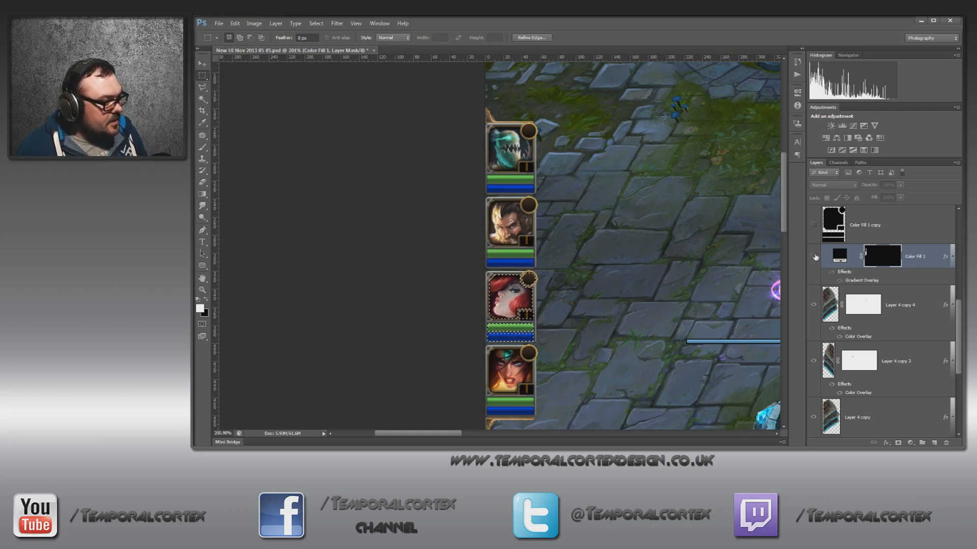
Cut the third portrait's openings into Color Fill 1's mask, and with the layer hidden shift the selection down onto the fourth champion's portrait and bars
click(814, 257)
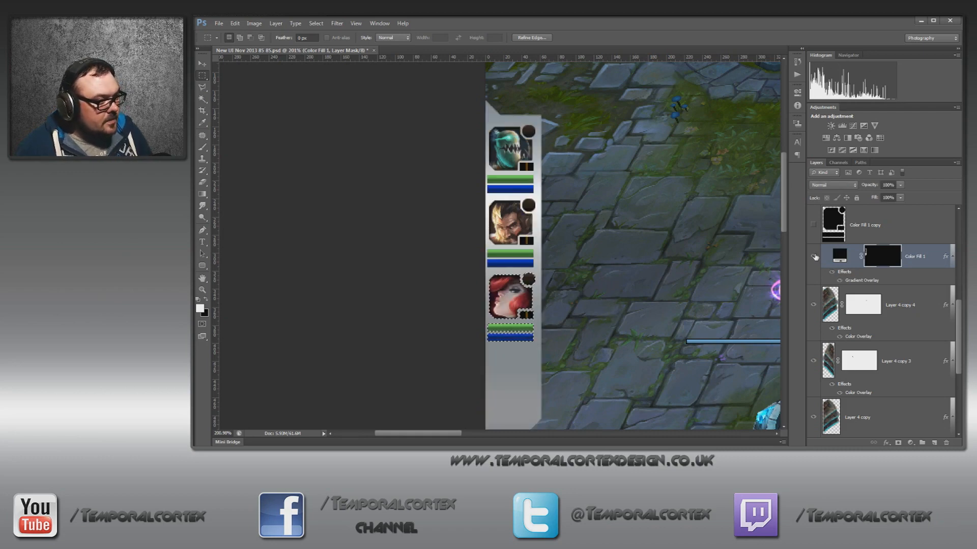
click(815, 257)
key(shift+Down)
key(shift+Down)
key(shift+Down)
key(shift+Down)
key(shift+Down)
key(shift+Down)
key(shift+Down)
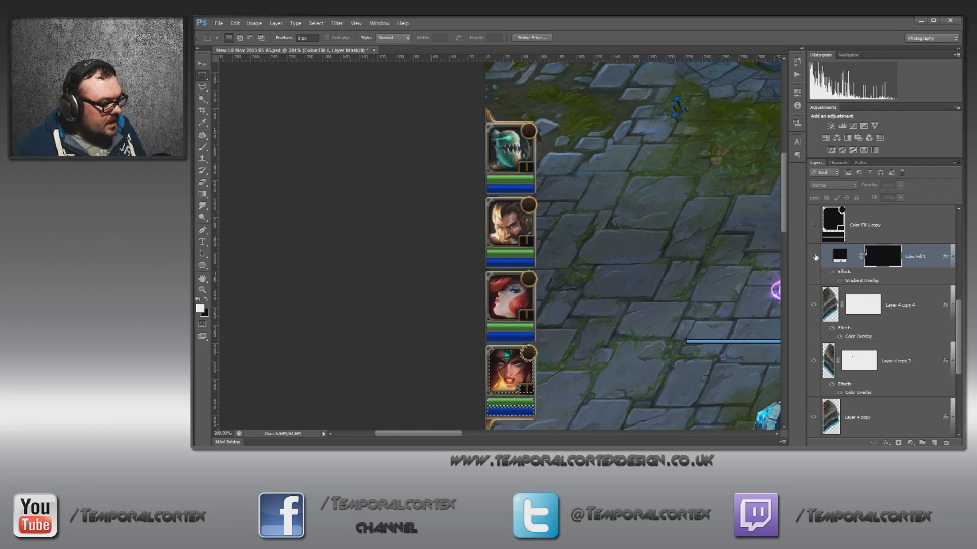
Show Color Fill 1 again, cut the fourth portrait's openings into its mask with a black fill, and clear the selection
click(814, 257)
key(Delete)
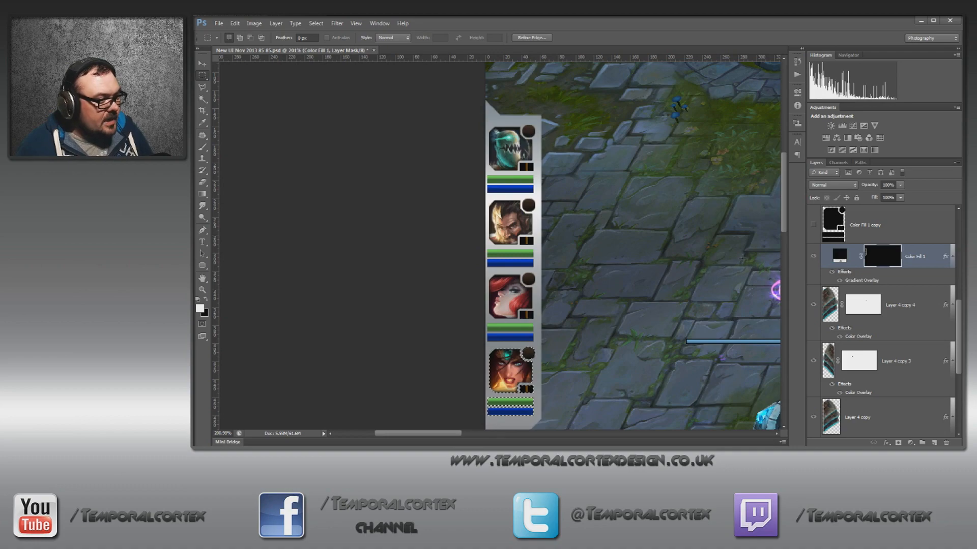
key(ctrl+d)
key(z)
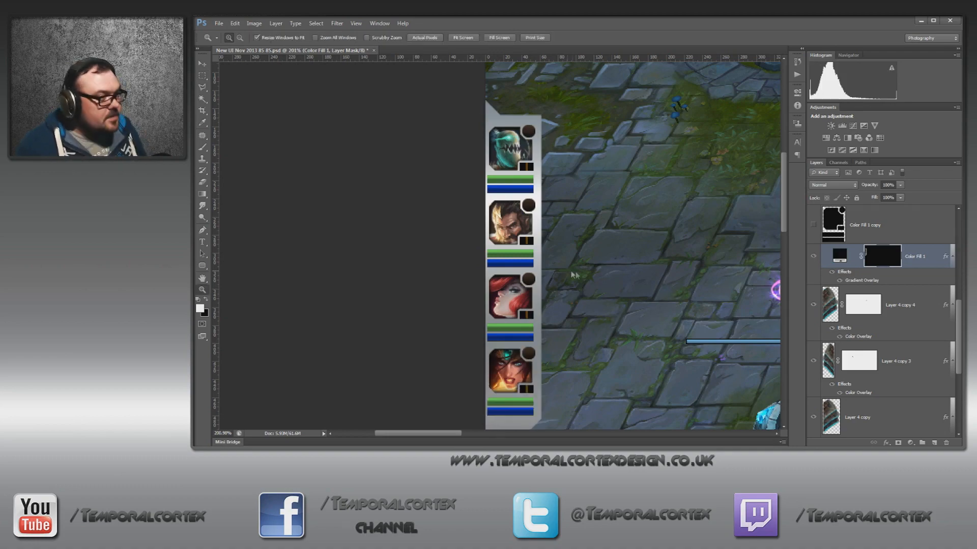
key(ctrl+0)
drag(270, 108, 223, 269)
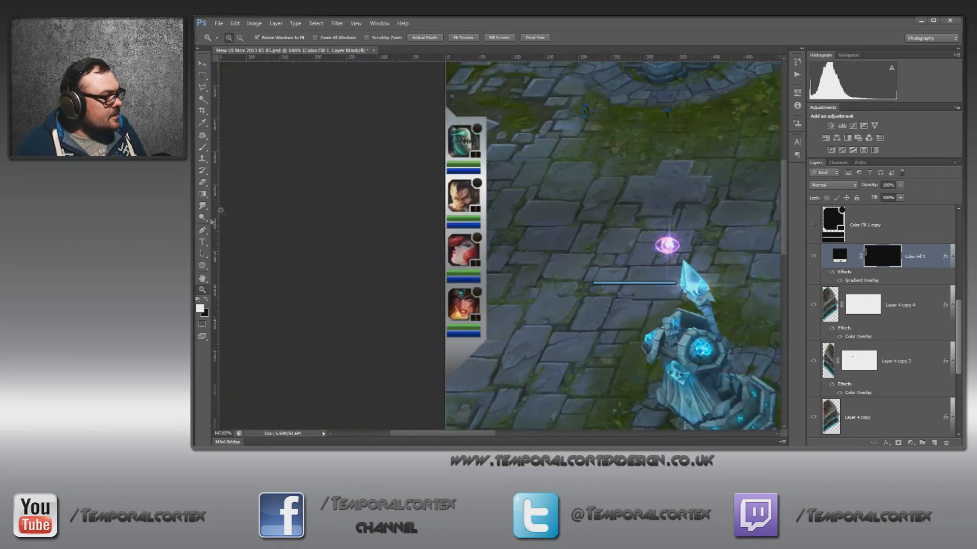